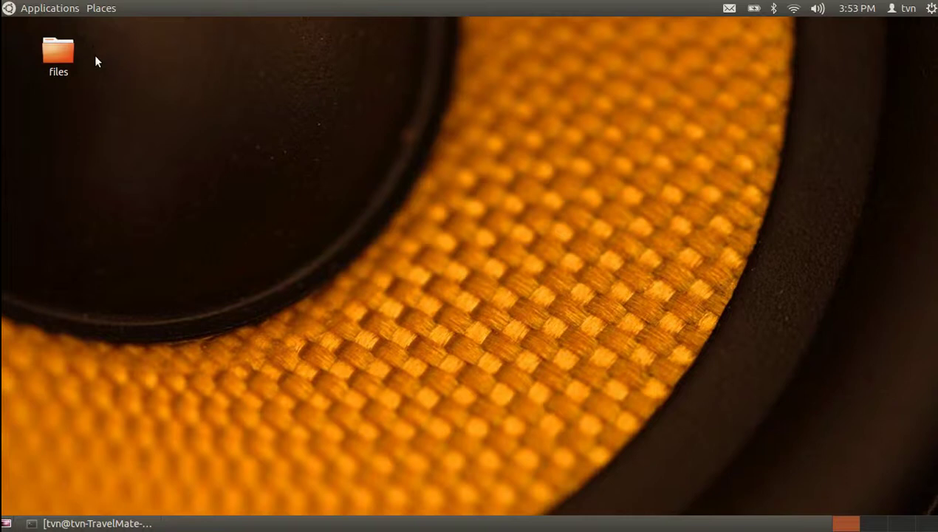
Launch Oracle VM VirtualBox from Applications > System Tools
left_click(64, 11)
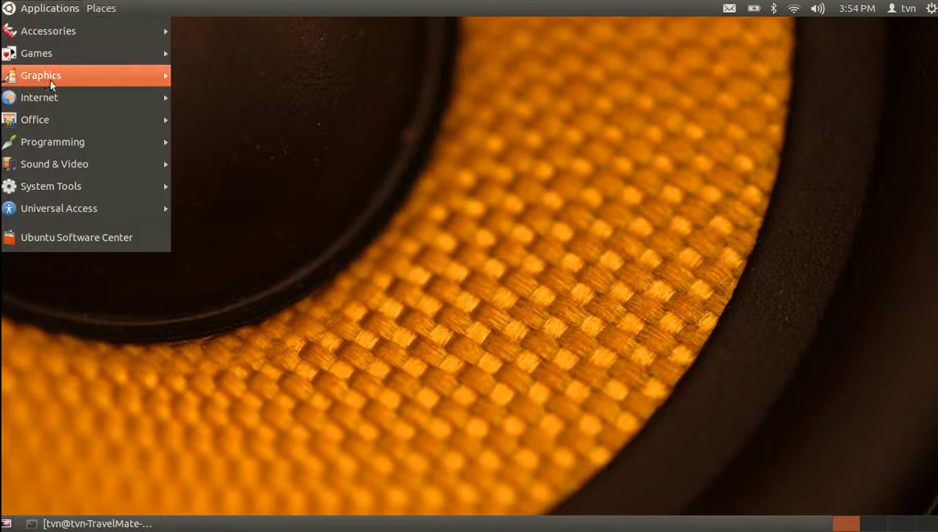
mouse_move(69, 185)
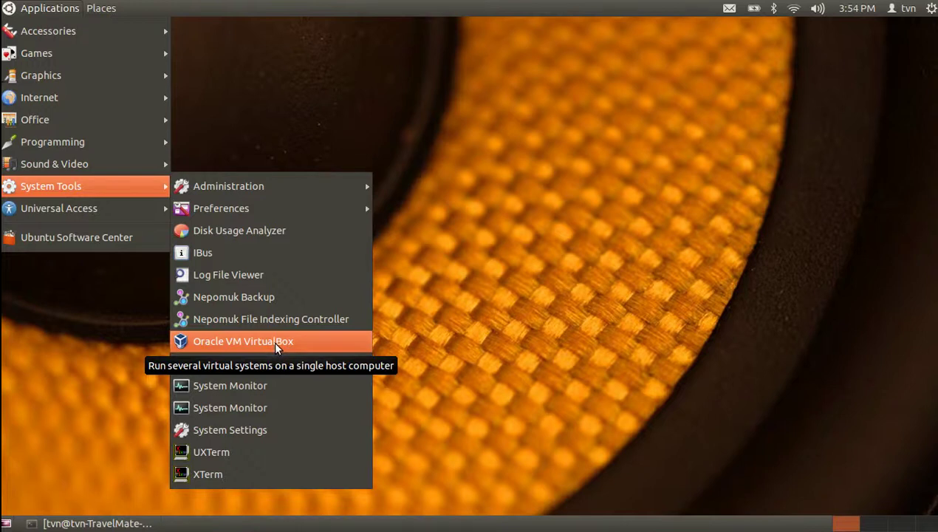
left_click(275, 343)
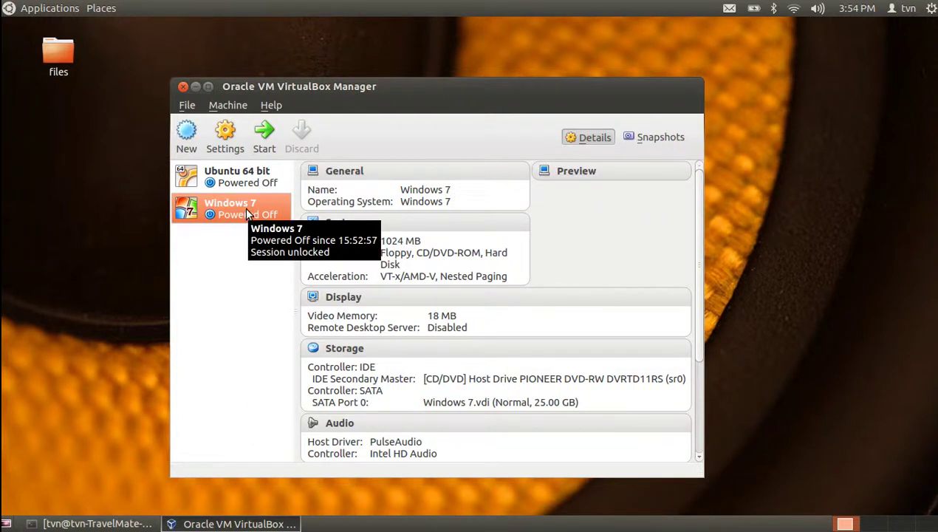
Start the Windows 7 VM, dismiss the scale, keyboard, colour and mouse notices, and log in with the account password
left_click(264, 137)
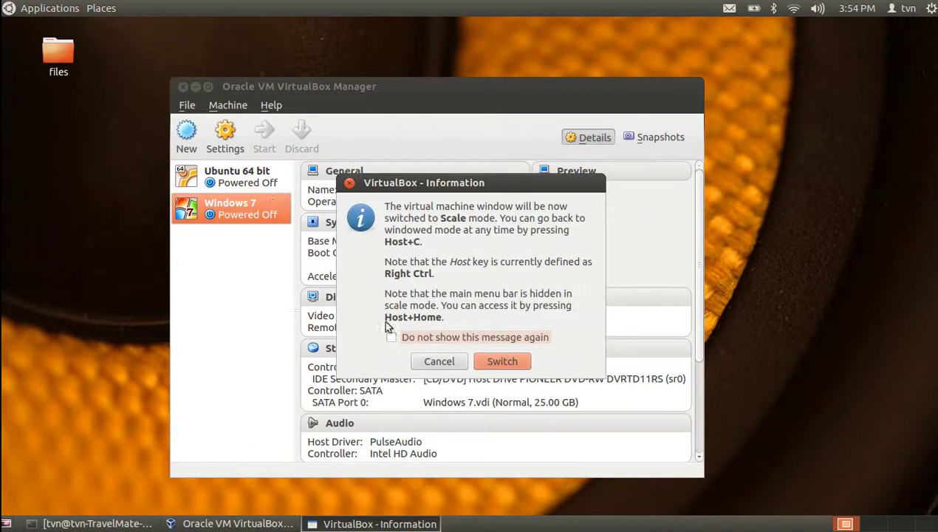
left_click(502, 362)
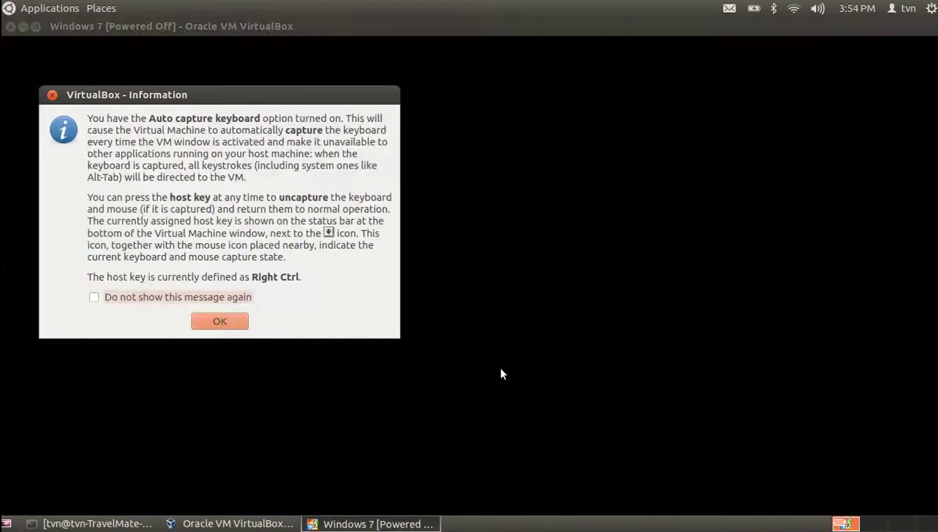
left_click(213, 321)
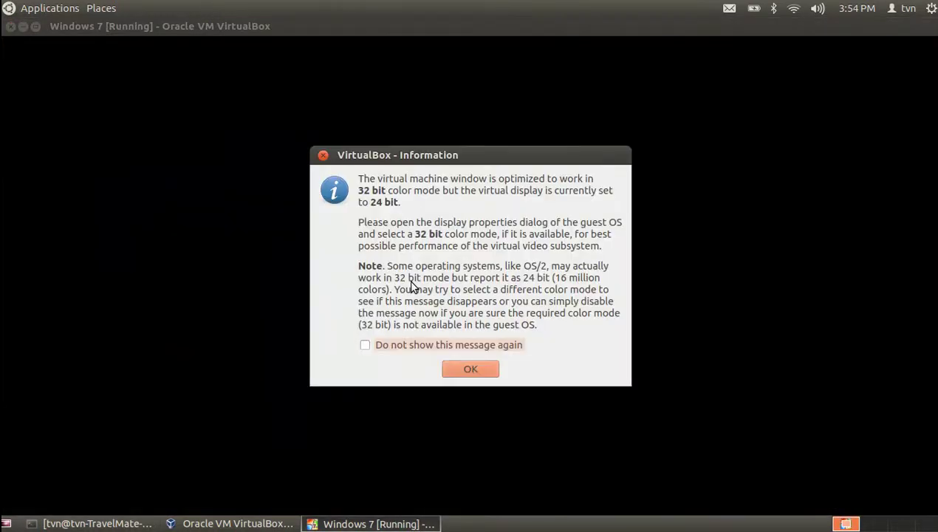
left_click(455, 369)
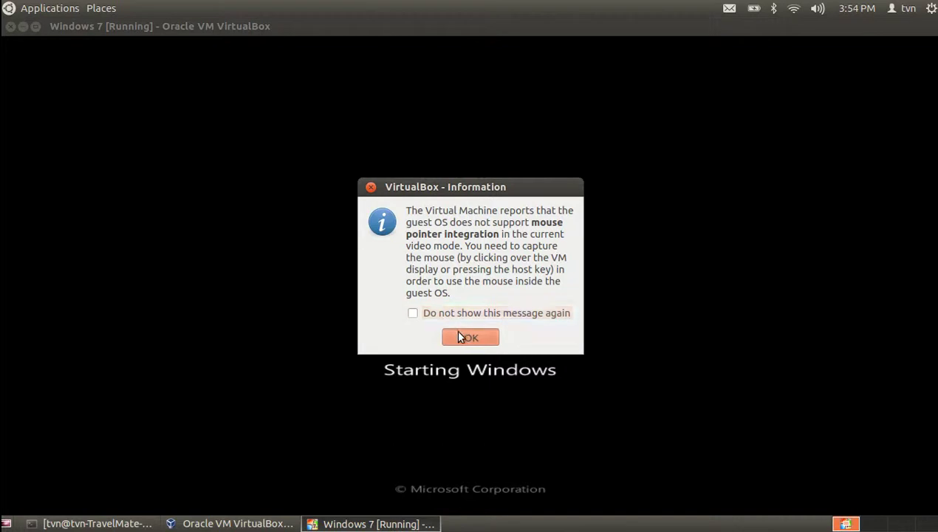
left_click(465, 336)
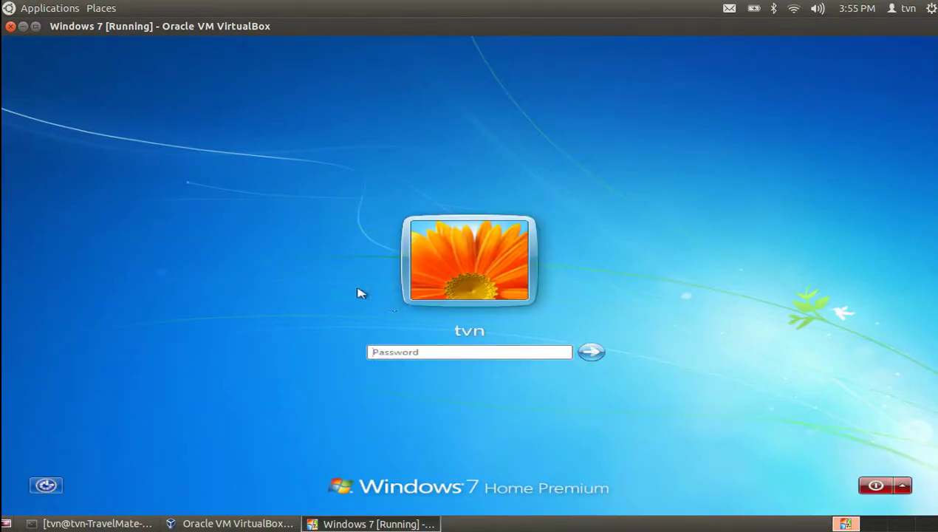
type("•••")
key("Return")
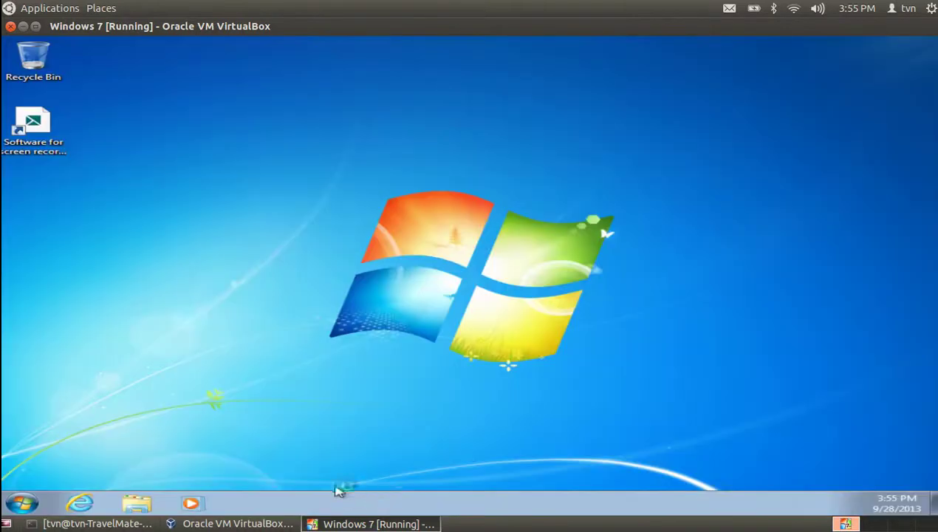
Open the 'Software for screen recording and video editing' shortcut in a maximized Internet Explorer window
left_click(38, 132)
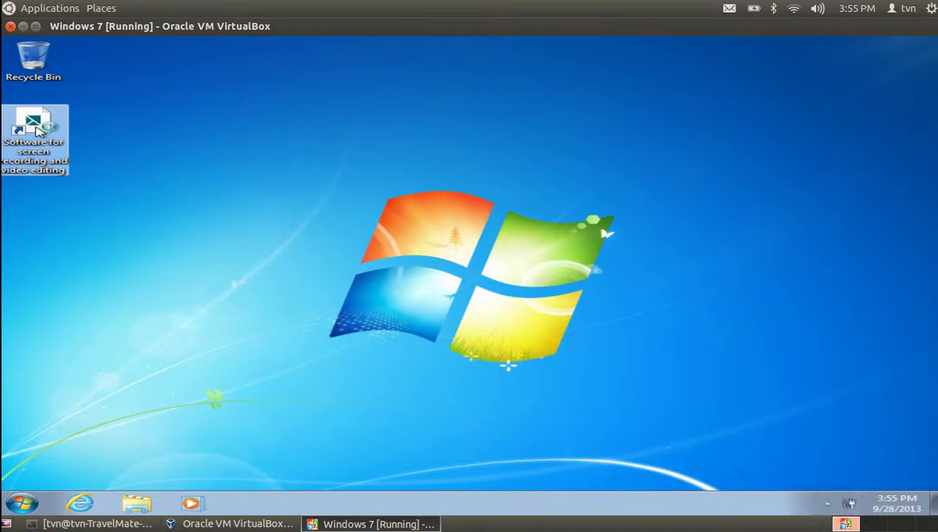
double_click(38, 130)
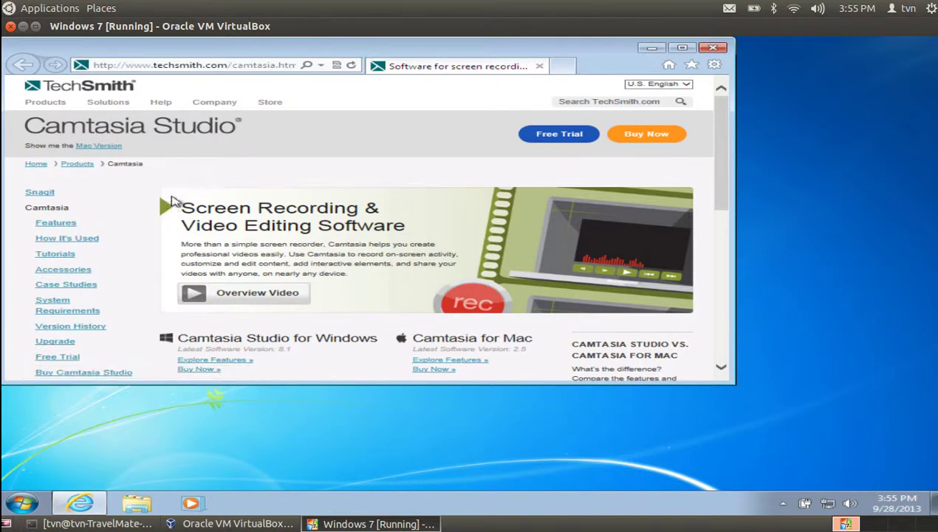
left_click(683, 48)
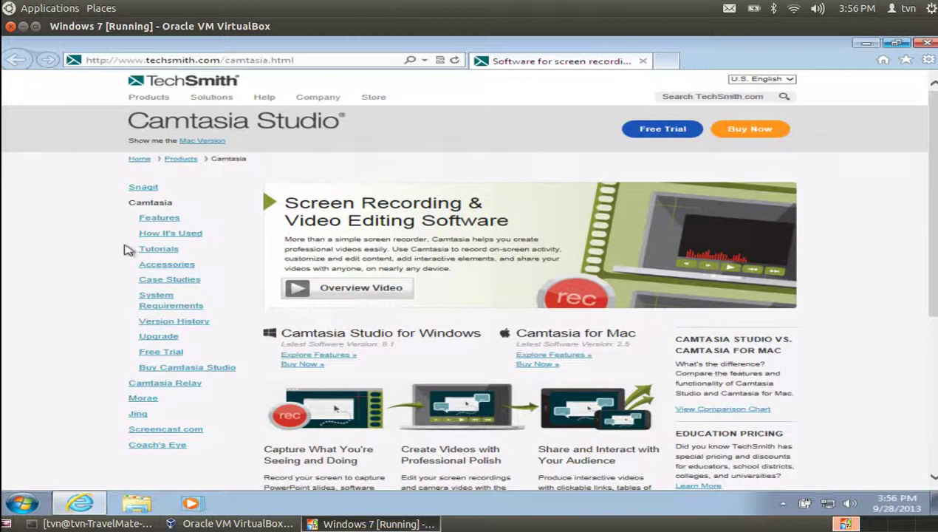
left_click(169, 162)
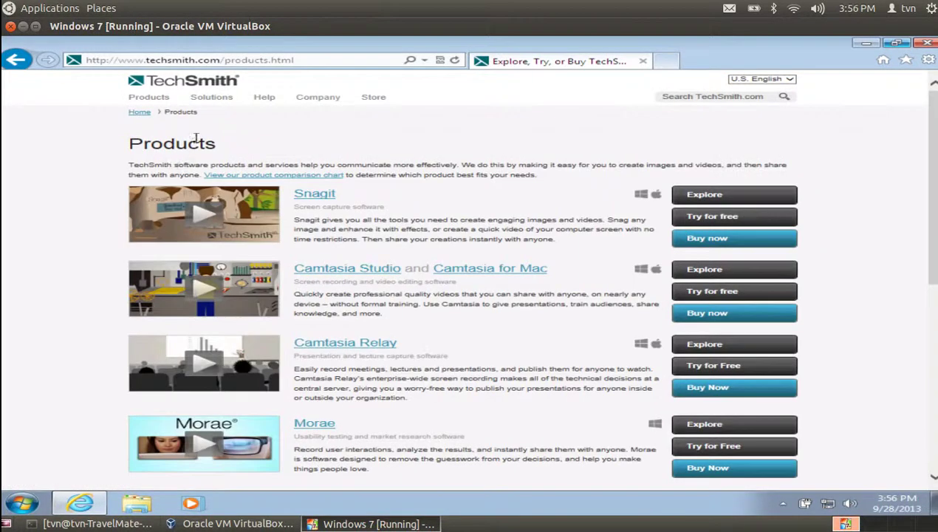
mouse_move(218, 103)
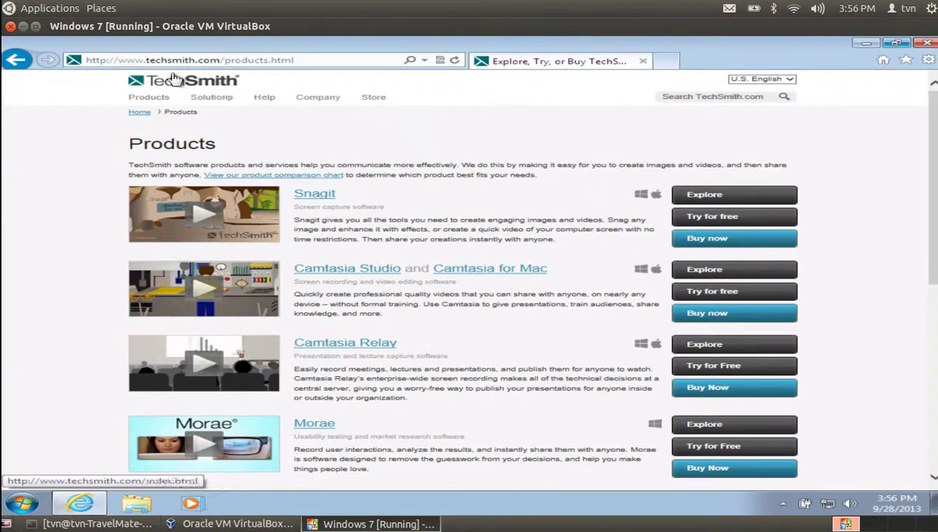
left_click(14, 59)
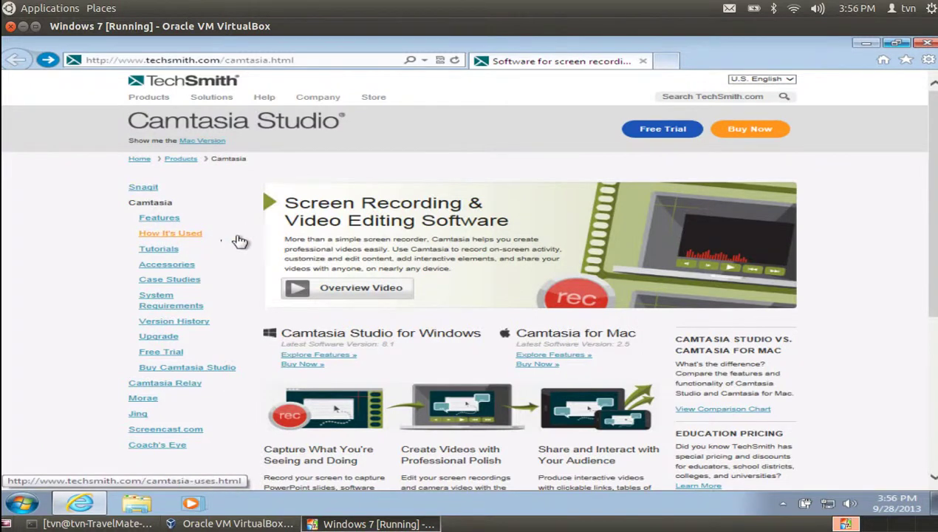
scroll(325, 266, "down", 1)
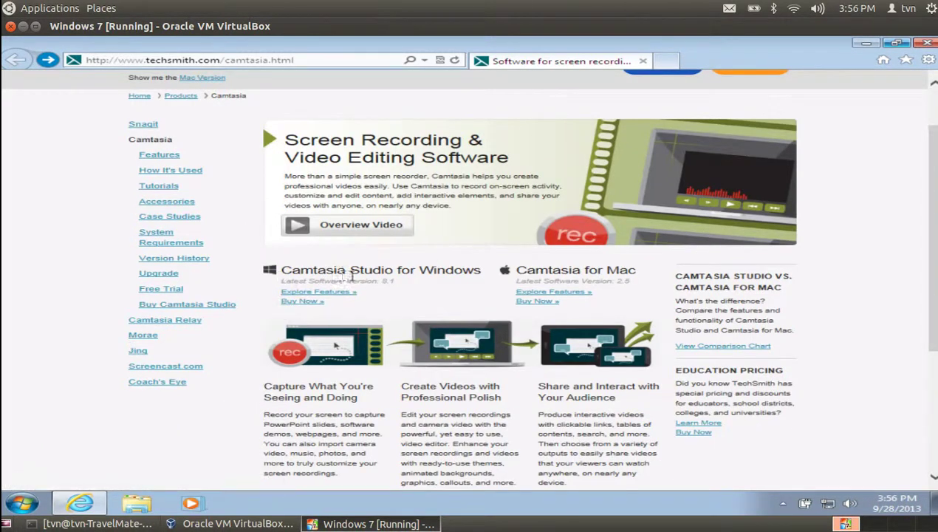
left_click(294, 305)
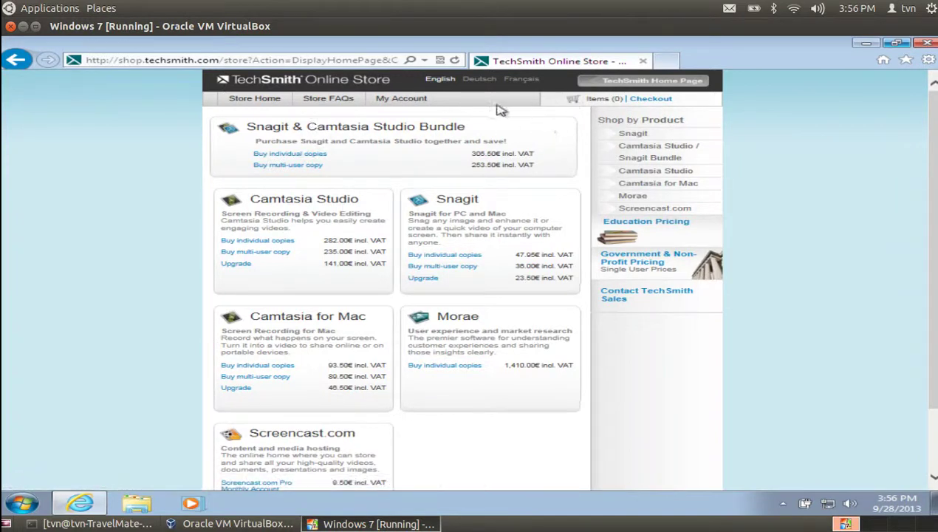
left_click(14, 59)
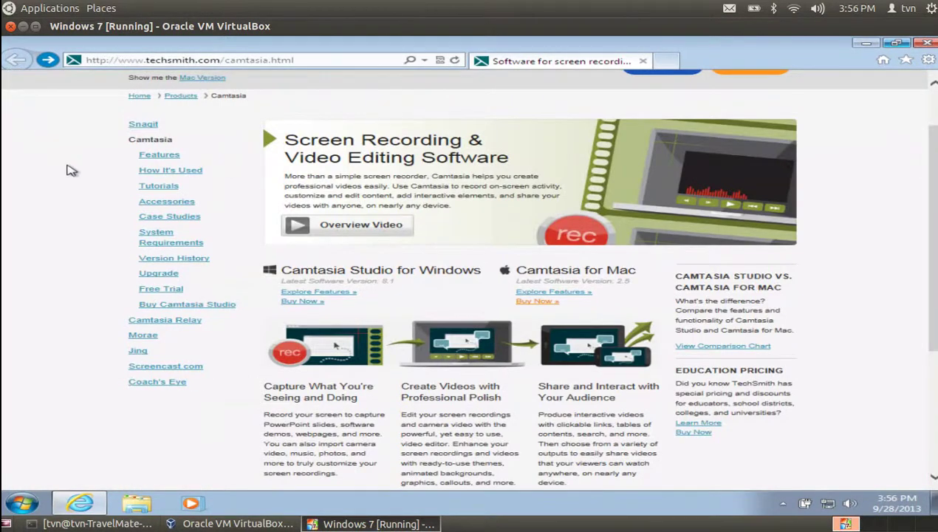
left_click(182, 97)
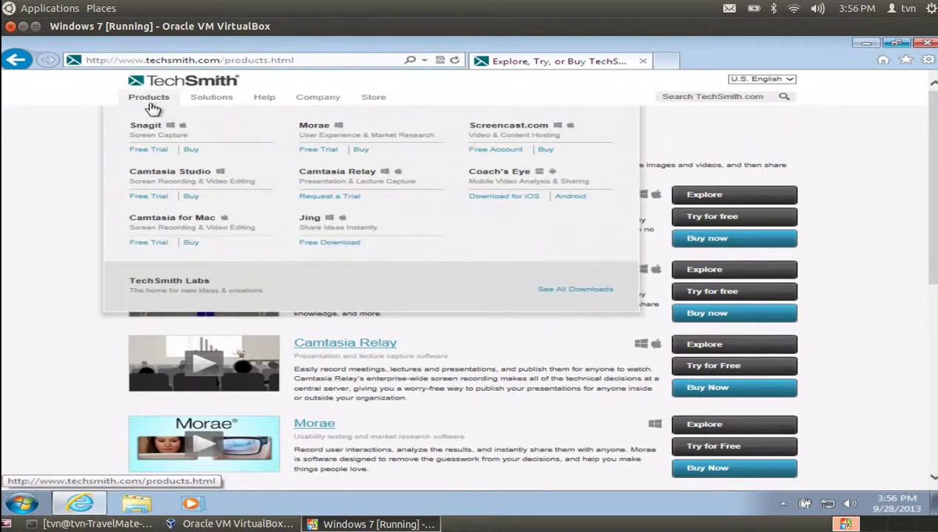
left_click(201, 84)
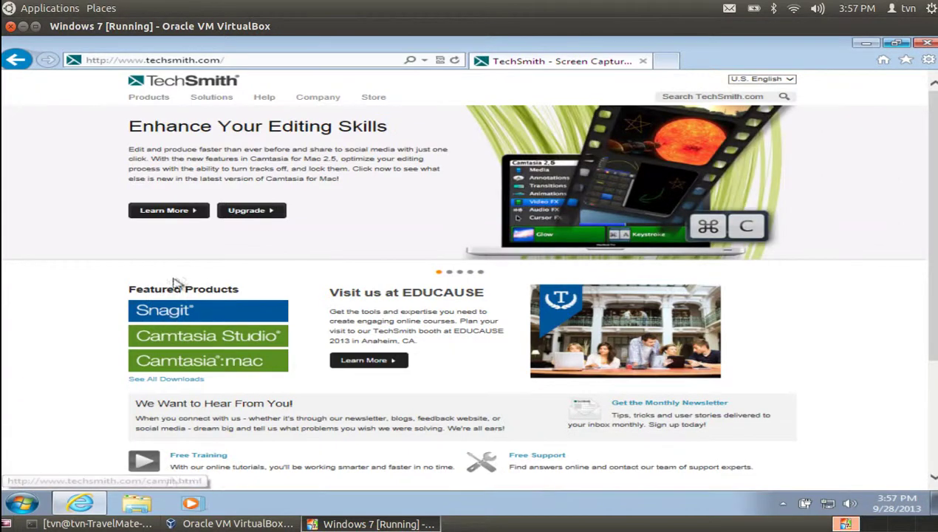
left_click(191, 338)
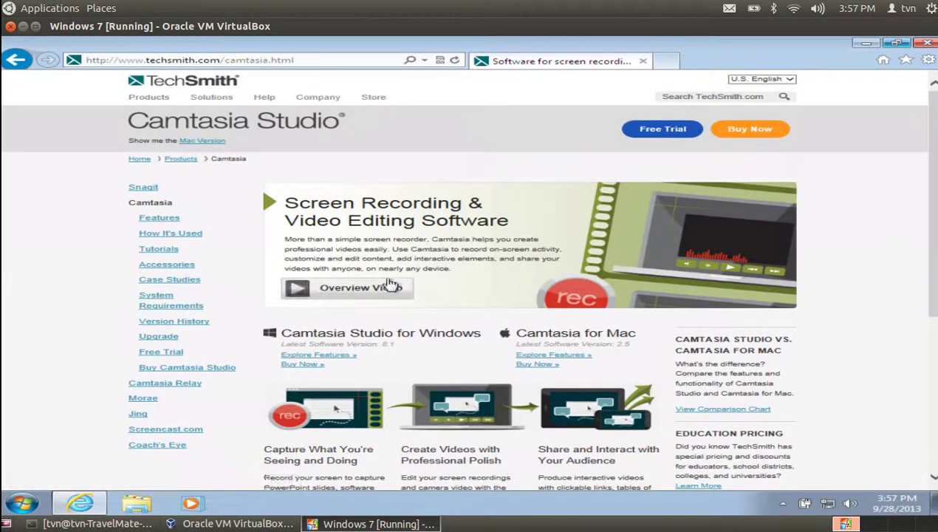
scroll(411, 283, "down", 3)
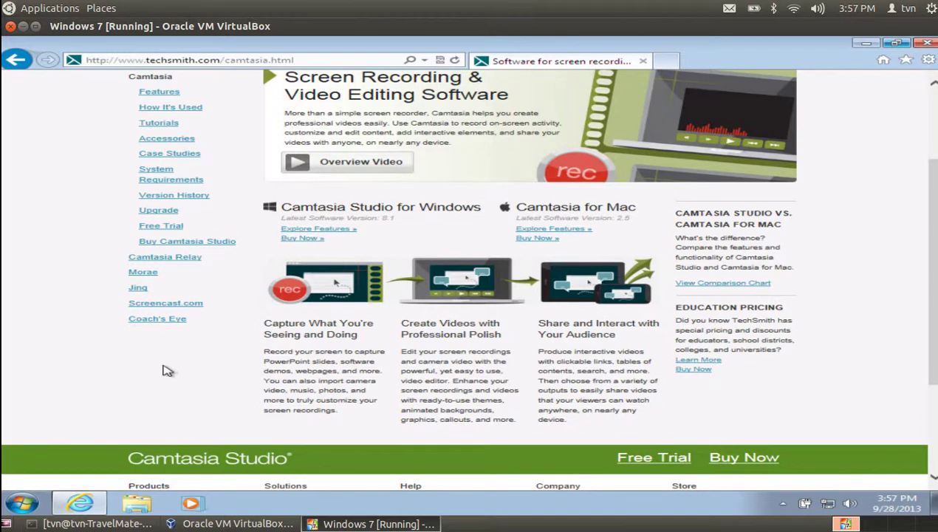
scroll(166, 370, "up", 2)
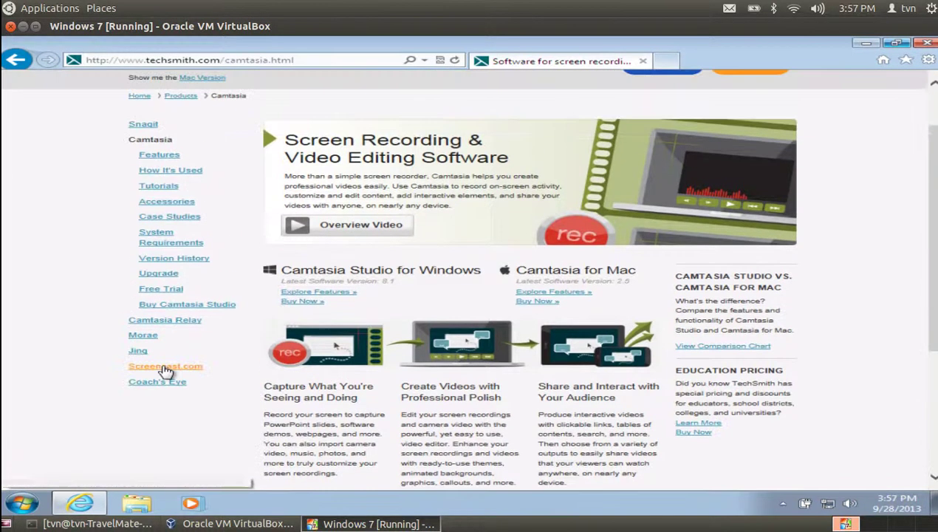
Open the Camtasia free trial page, enter an e-mail address and start the Windows download
left_click(157, 296)
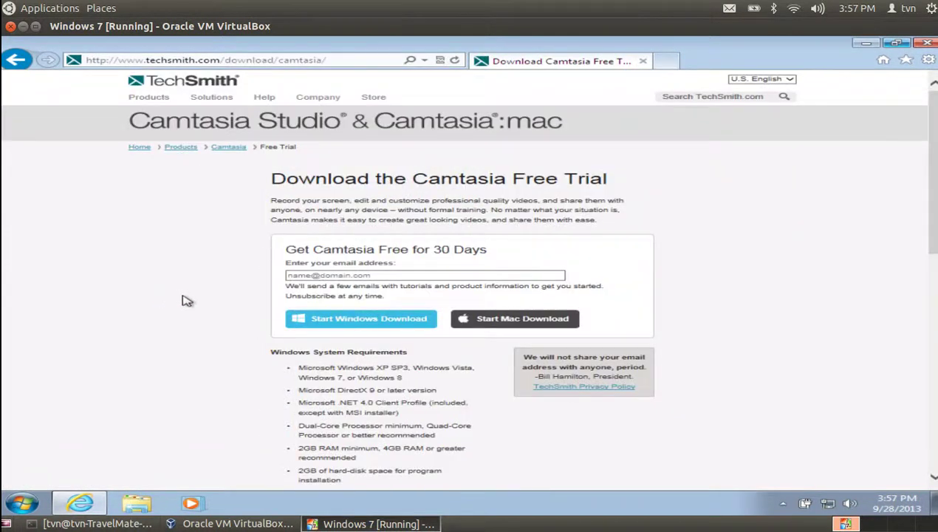
left_click(402, 272)
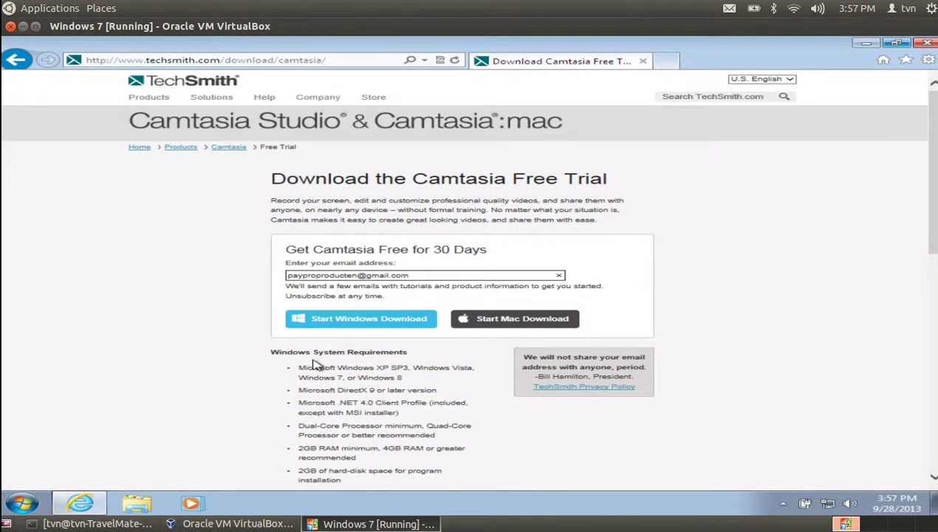
left_click(333, 324)
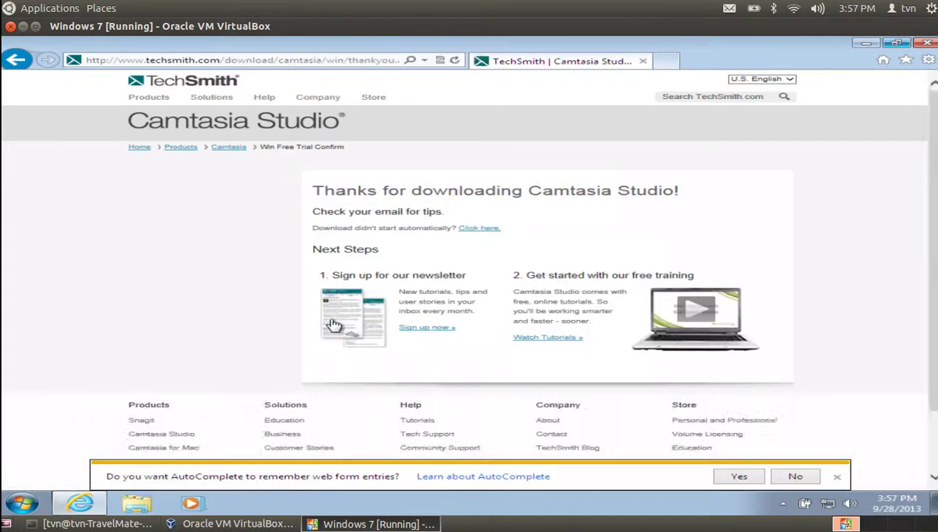
left_click(411, 330)
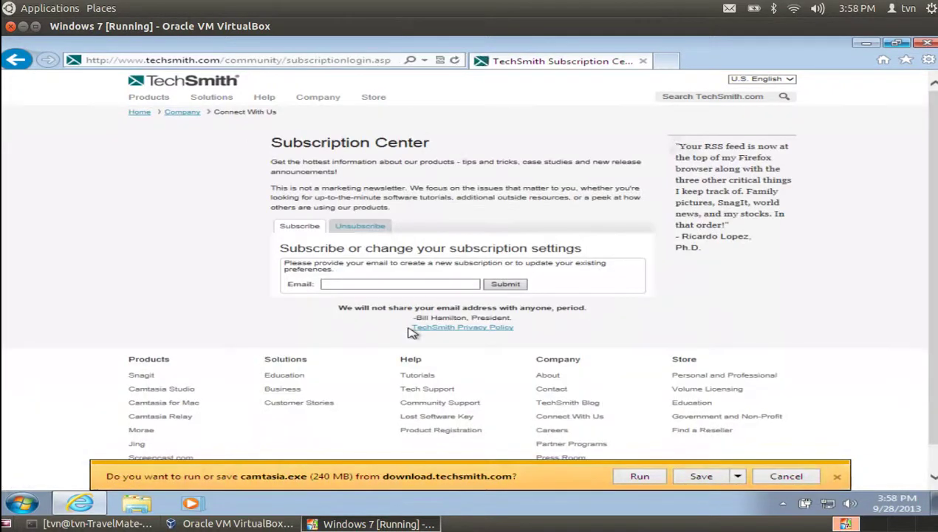
Enter an e-mail address for the TechSmith newsletter and submit it
left_click(364, 283)
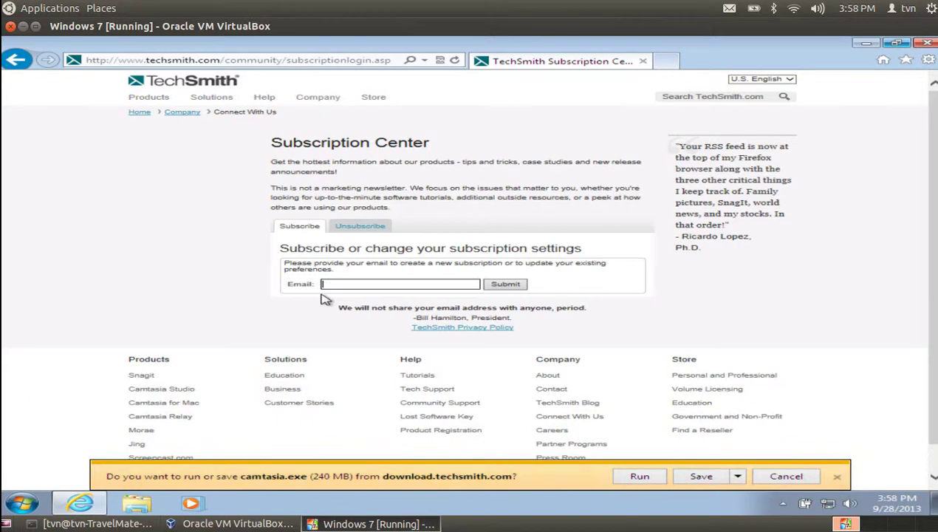
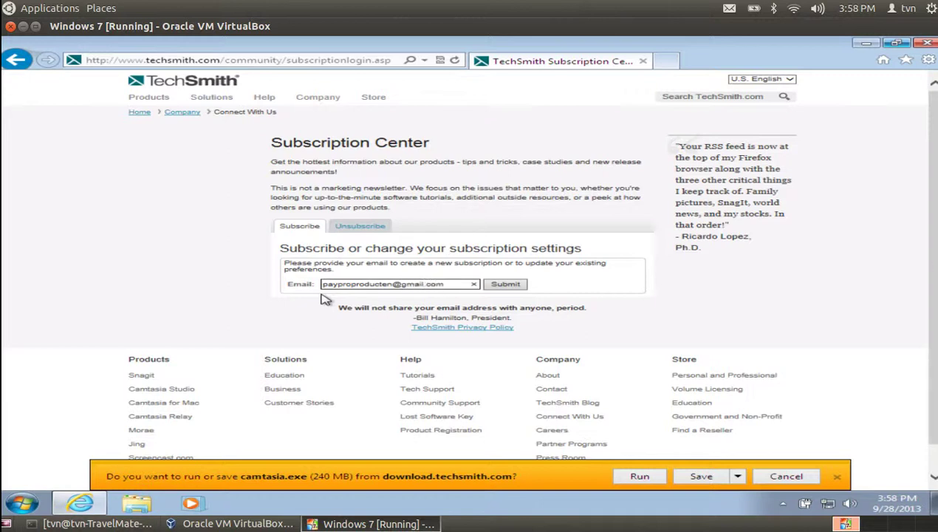
left_click(501, 285)
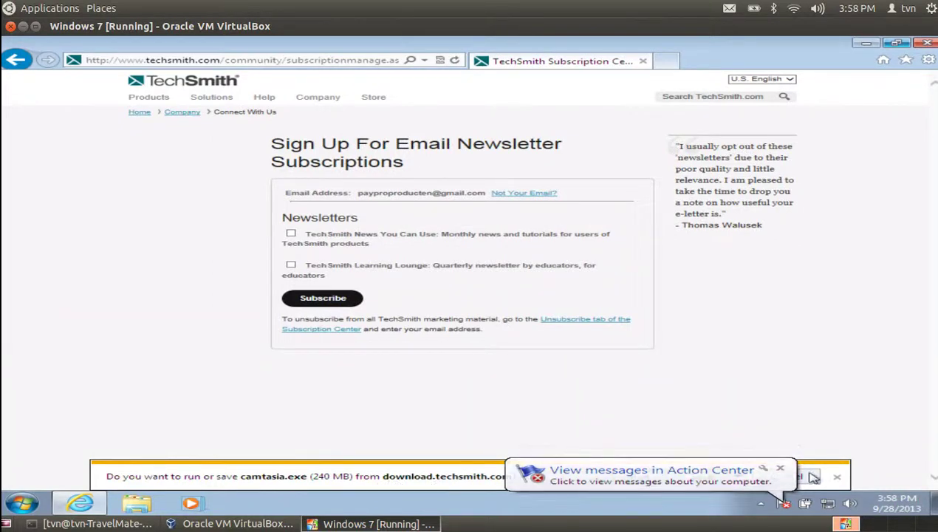
Subscribe to the News You Can Use and Learning Lounge newsletters
left_click(291, 234)
left_click(291, 264)
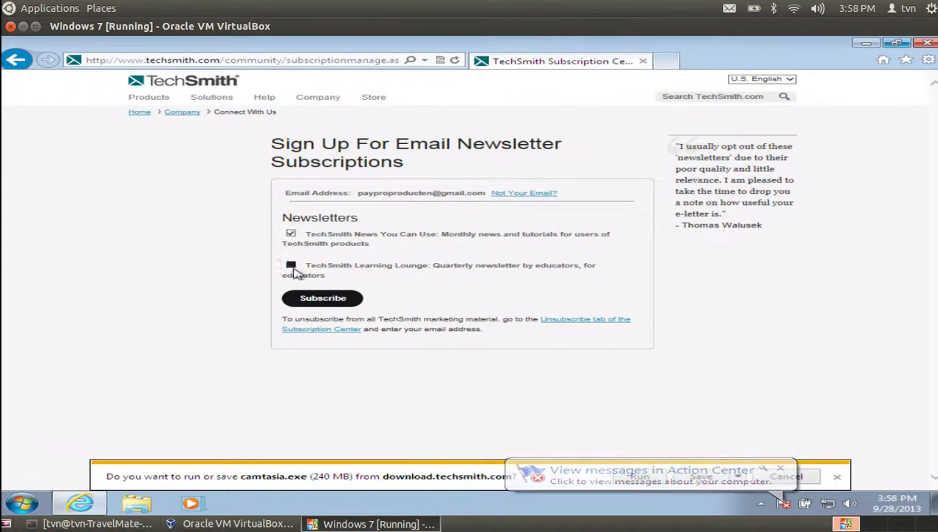
left_click(313, 297)
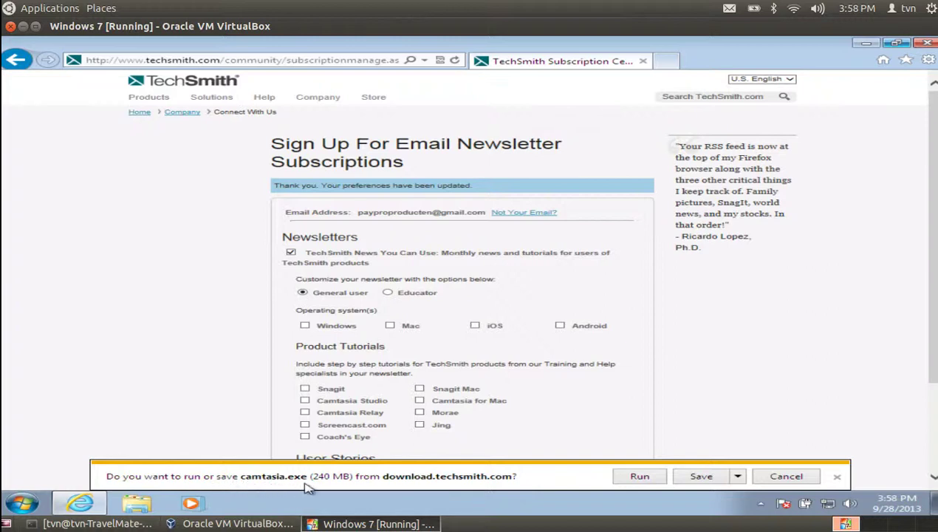
Save camtasia.exe, decline AutoComplete, and subscribe with Windows as the operating system
left_click(700, 476)
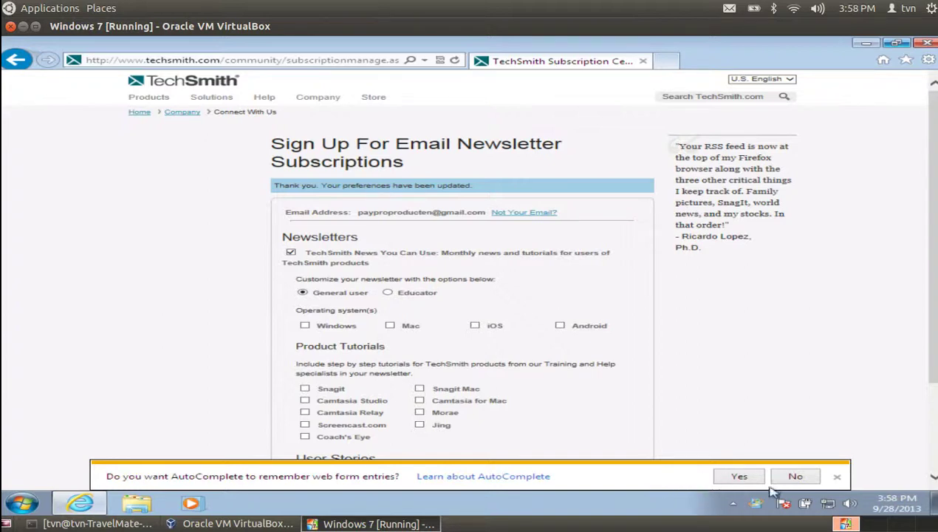
left_click(793, 476)
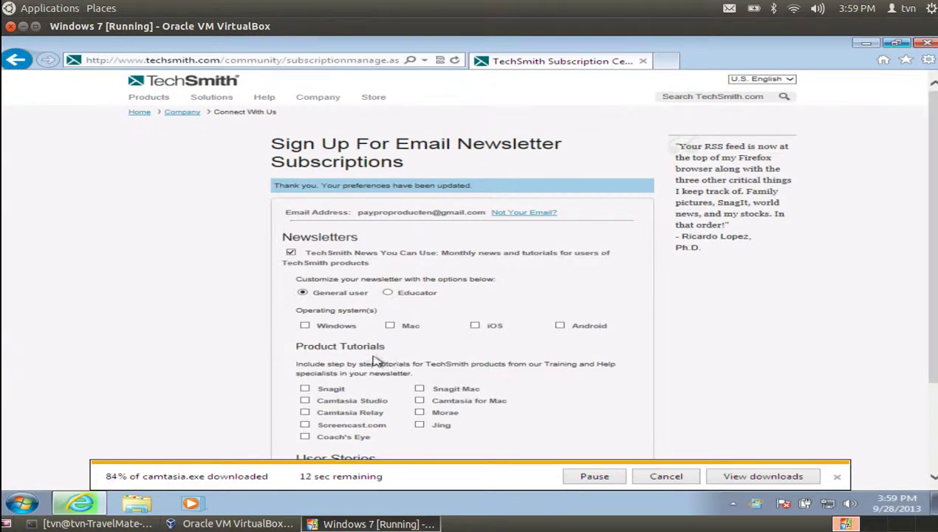
left_click(305, 328)
scroll(367, 341, "down", 3)
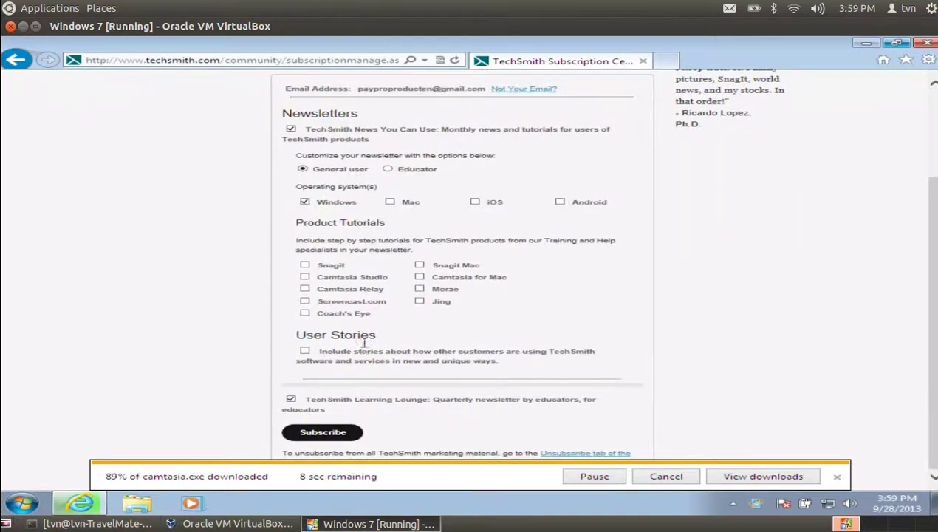
left_click(313, 438)
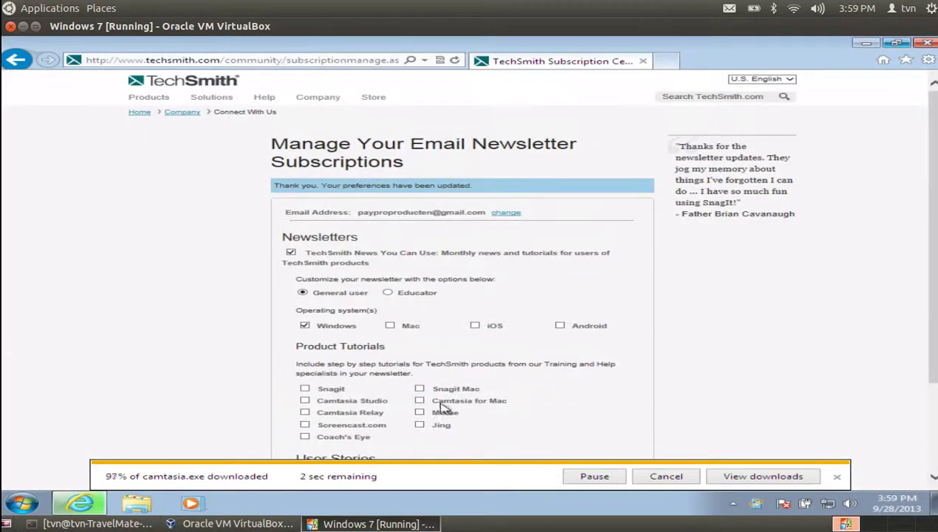
scroll(442, 409, "down", 3)
left_click(413, 432)
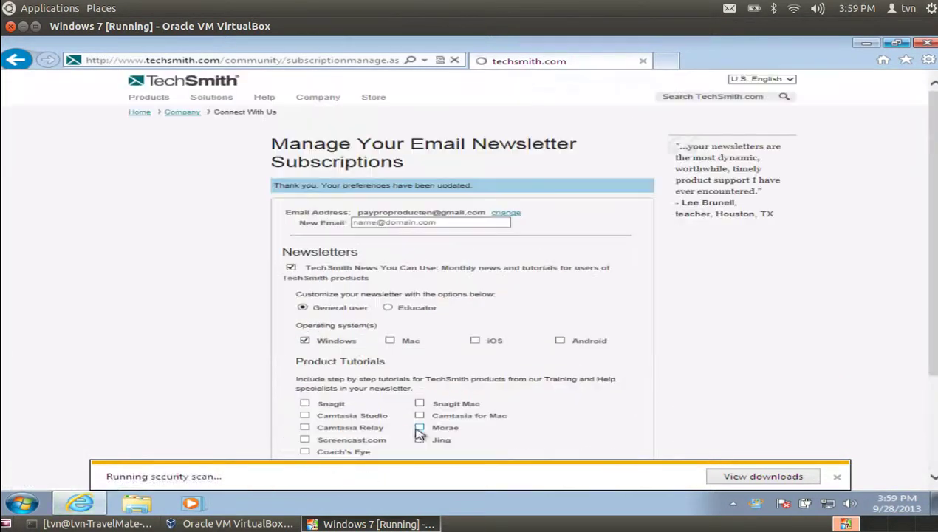
Confirm camtasia.exe downloaded, cancel closing the VM, and dismiss the Windows update balloon
left_click(720, 480)
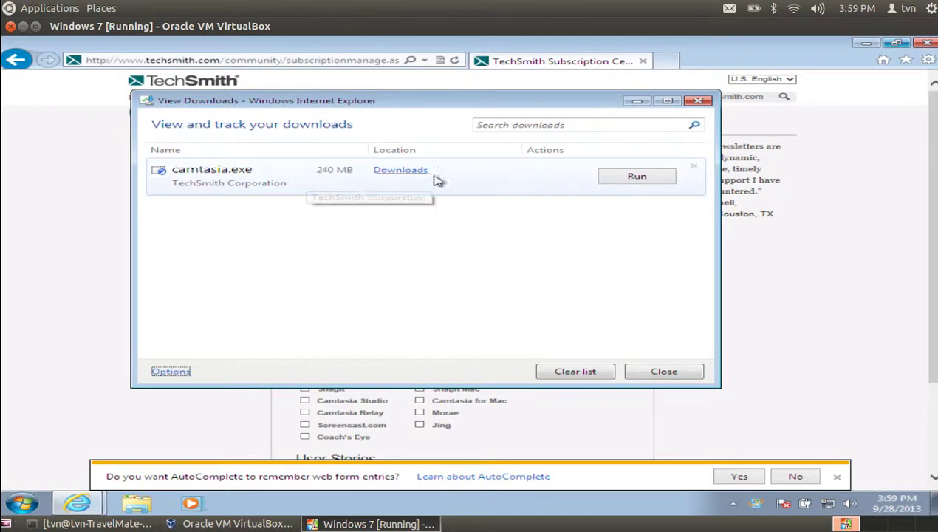
left_click(698, 101)
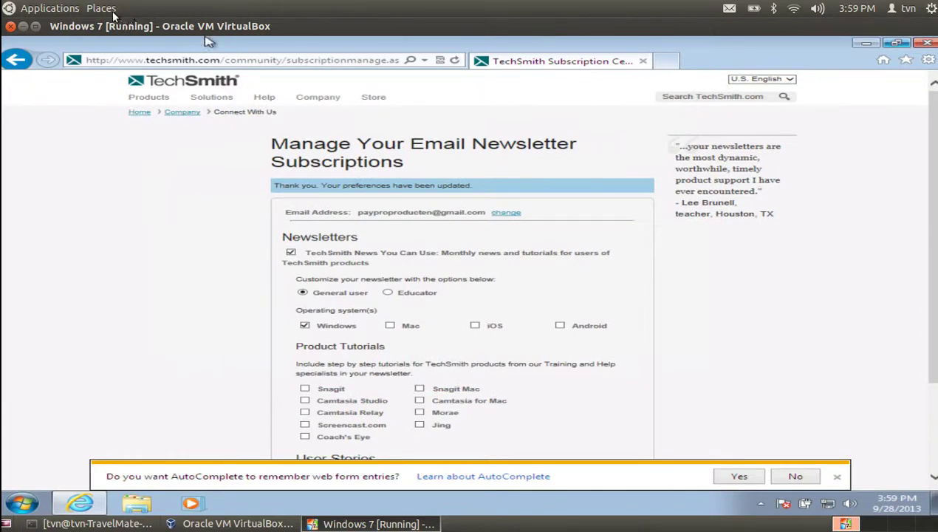
left_click(10, 27)
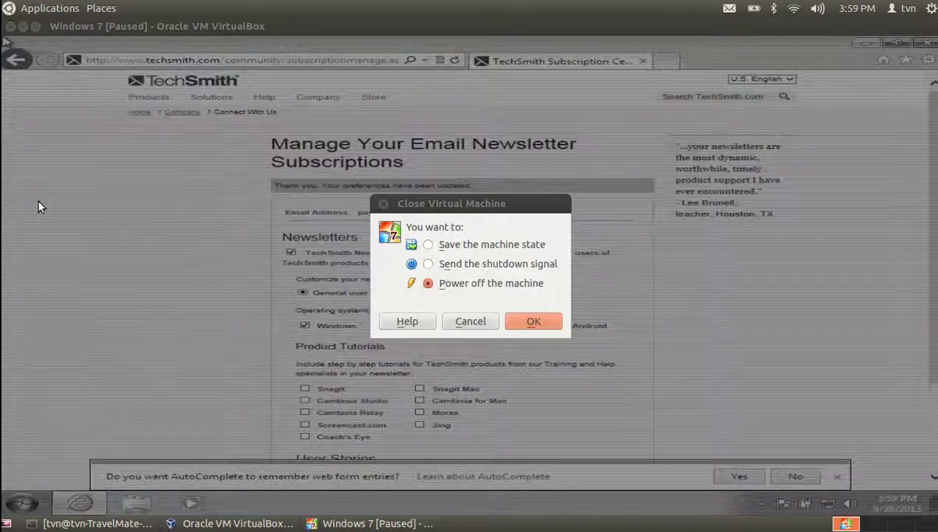
left_click(472, 320)
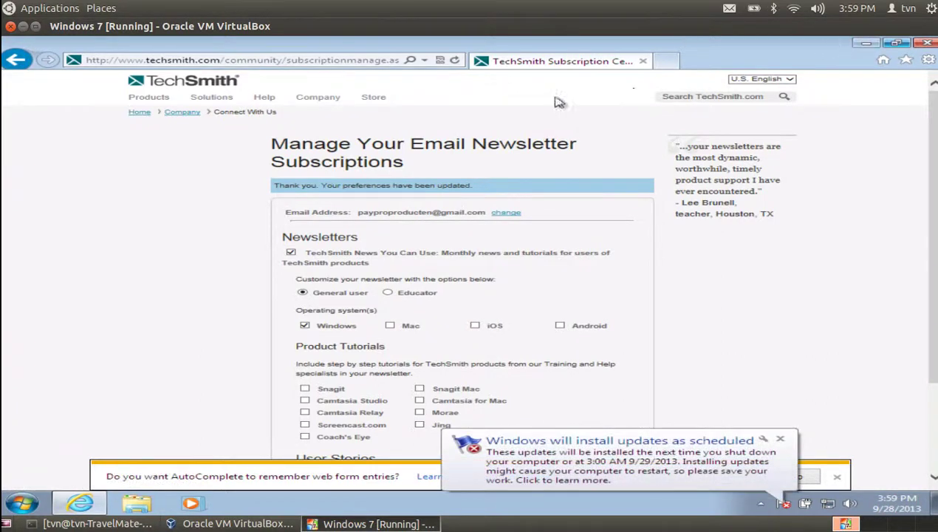
left_click(781, 441)
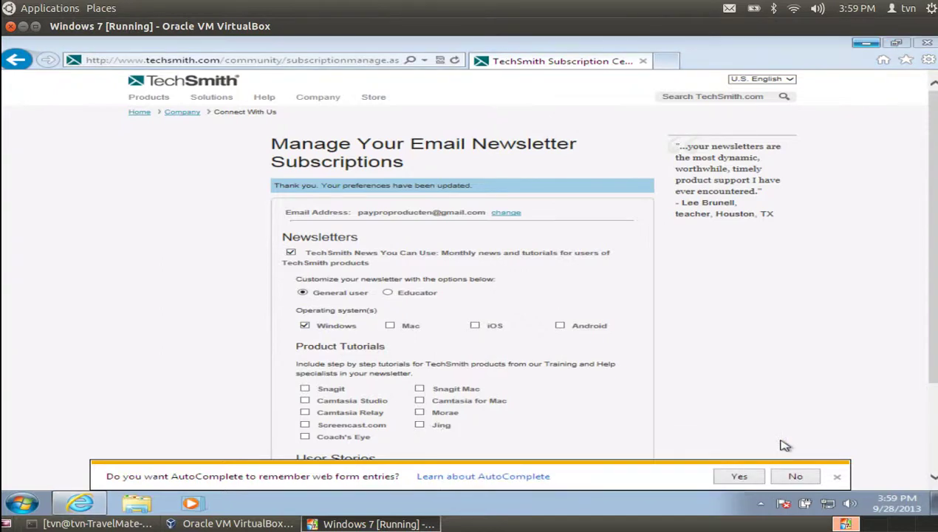
Decline AutoComplete and save the newsletter subscription settings
left_click(796, 477)
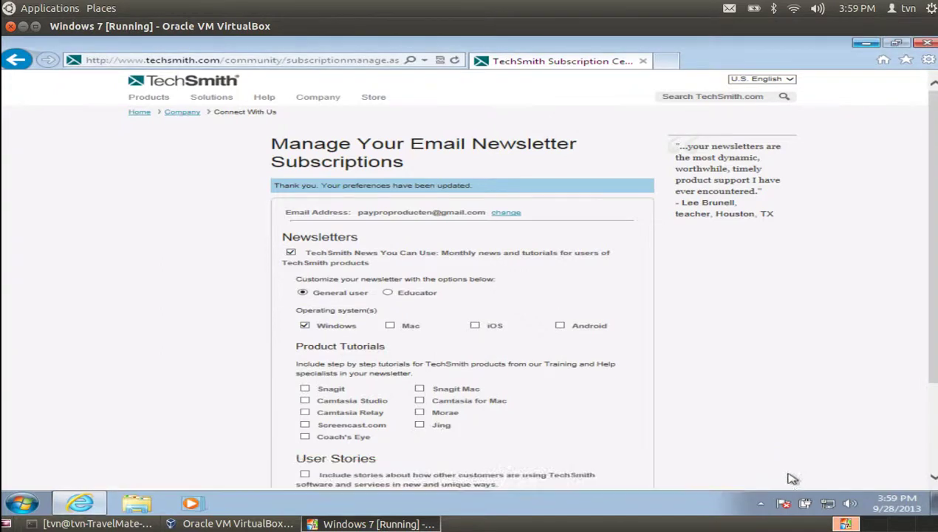
scroll(620, 395, "down", 3)
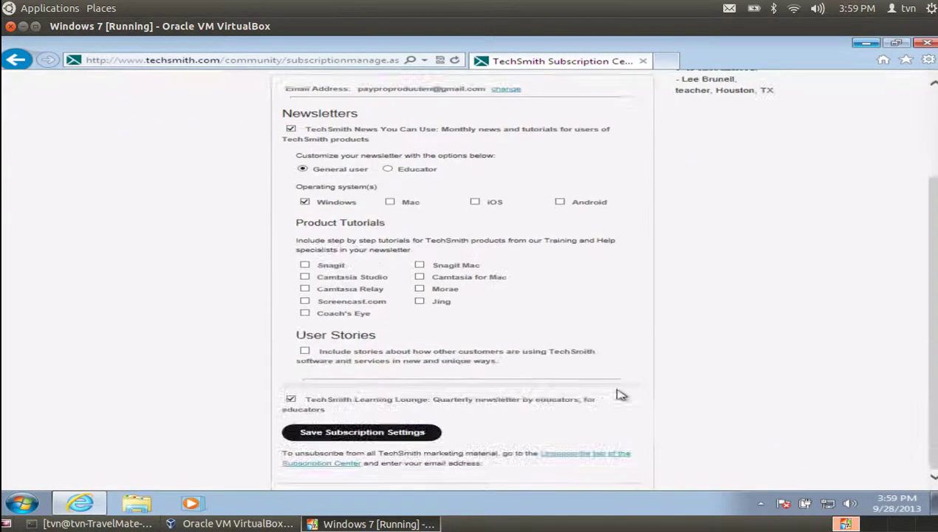
left_click(331, 428)
scroll(314, 384, "up", 2)
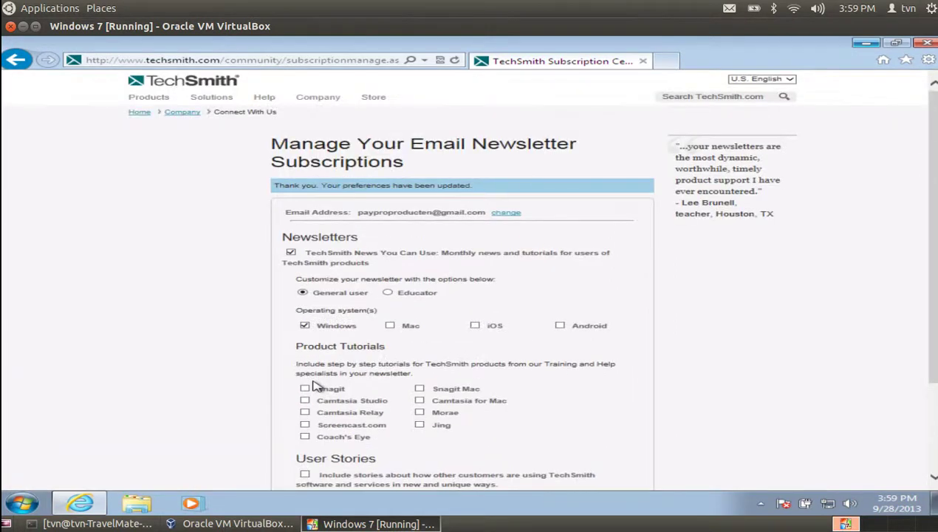
Add User Stories to the newsletter subscription and save the settings
scroll(313, 385, "down", 3)
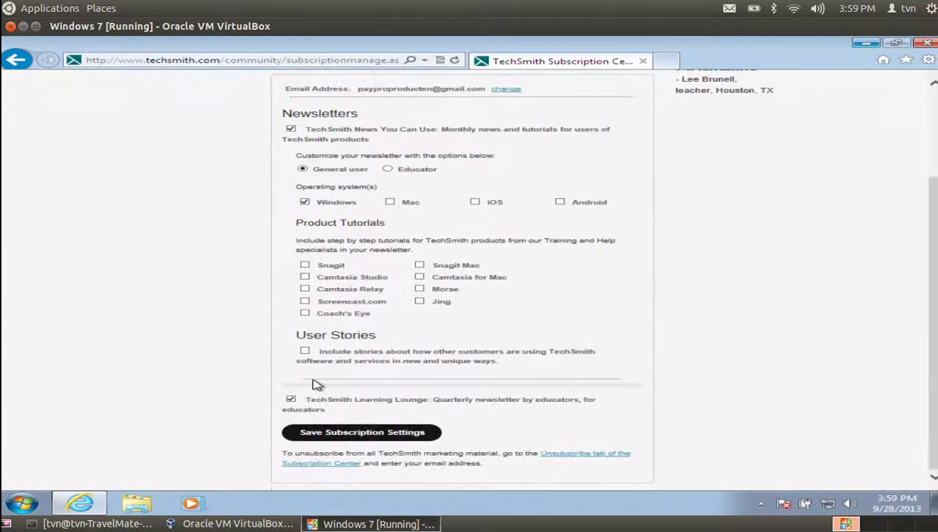
left_click(329, 434)
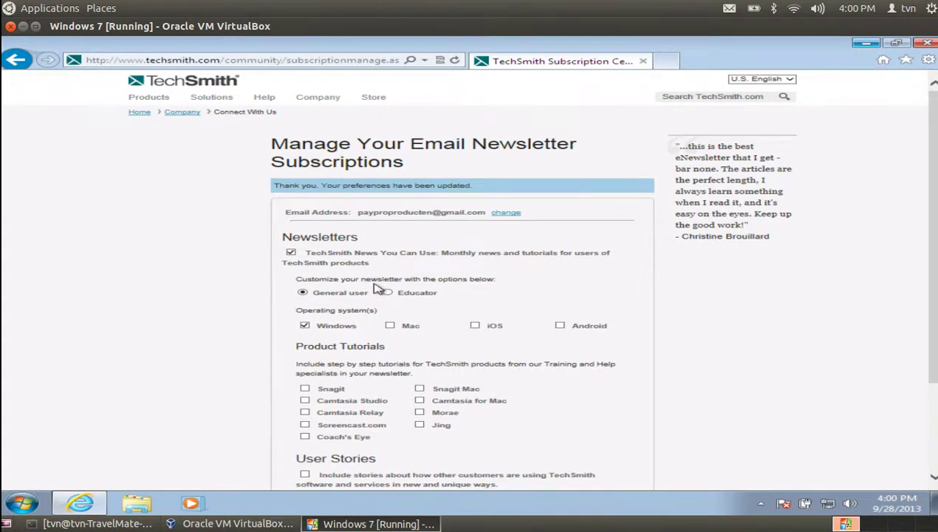
scroll(378, 288, "down", 3)
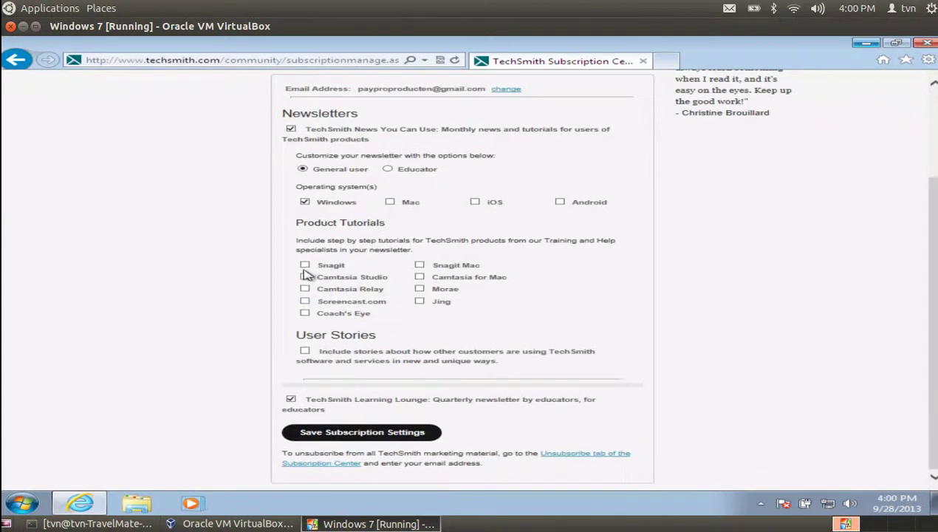
left_click(305, 351)
left_click(325, 437)
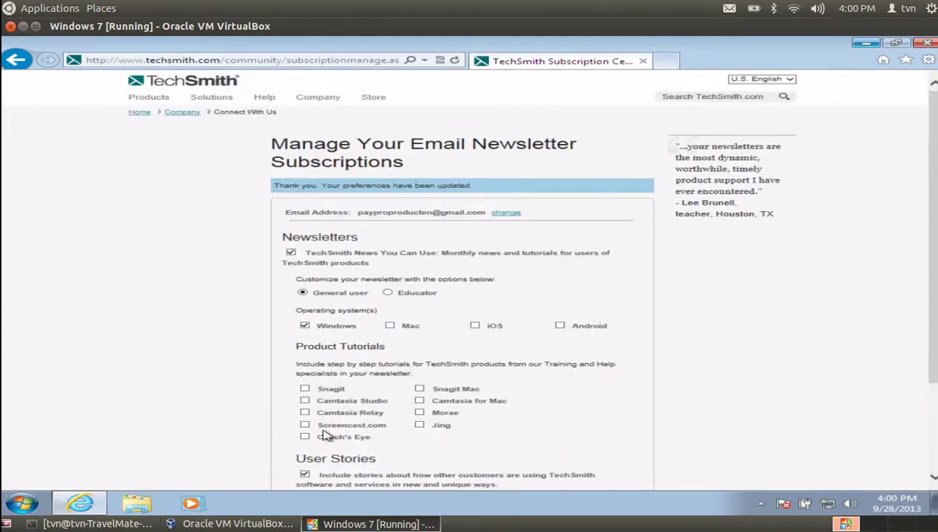
Visit the TechSmith home page, go back, then close Internet Explorer
left_click(503, 214)
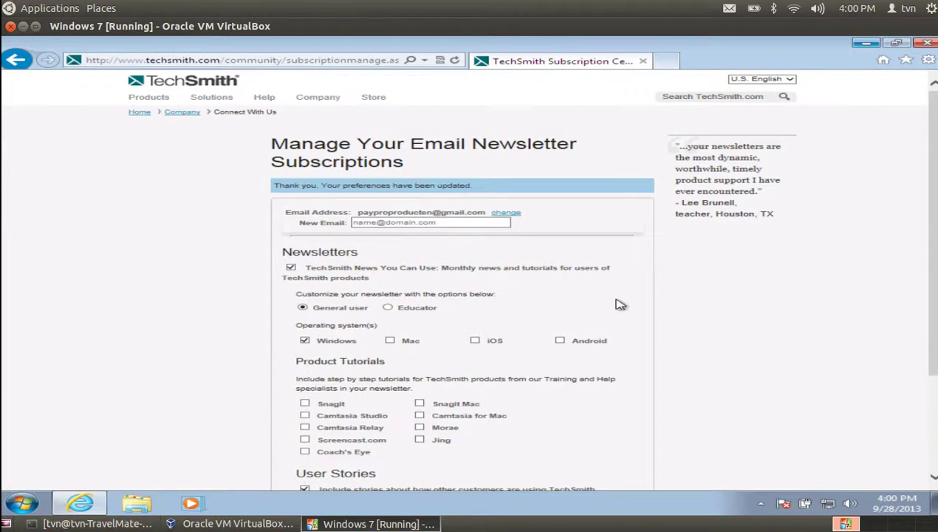
mouse_move(141, 98)
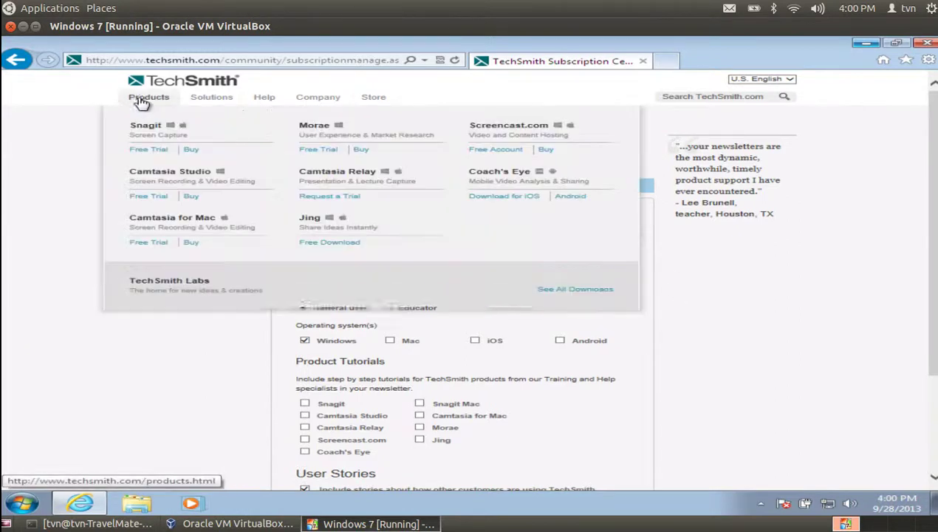
left_click(164, 86)
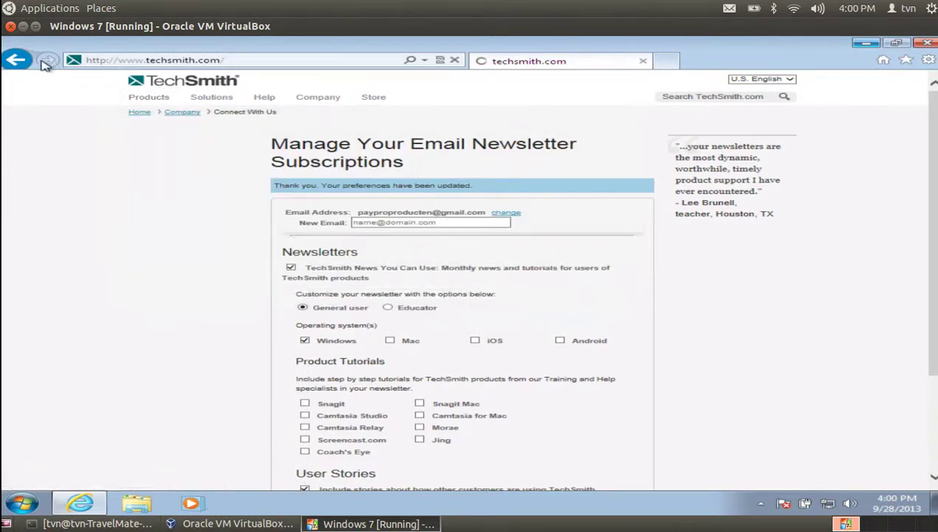
left_click(16, 61)
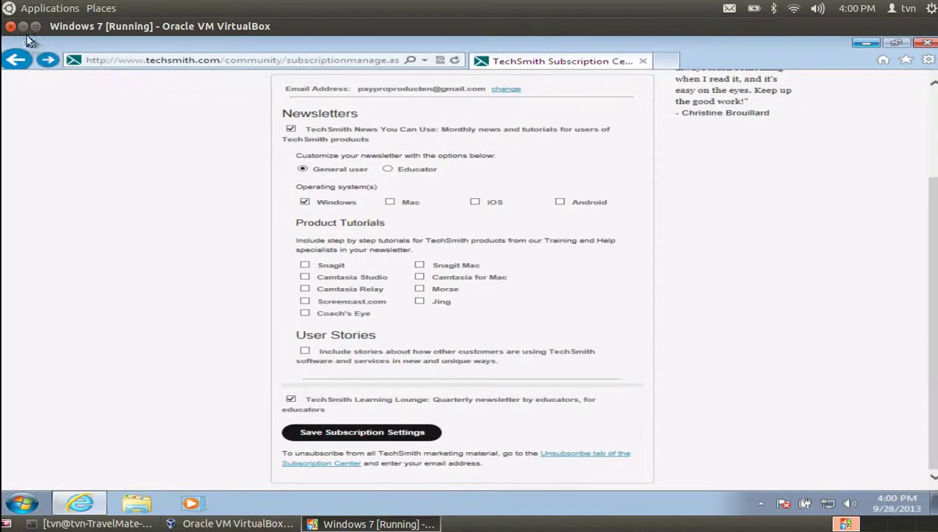
left_click(23, 26)
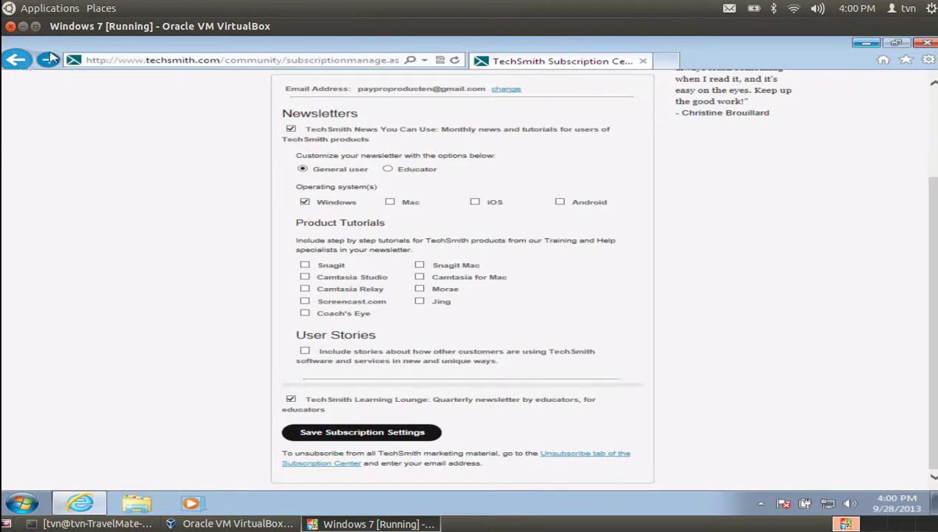
left_click(924, 43)
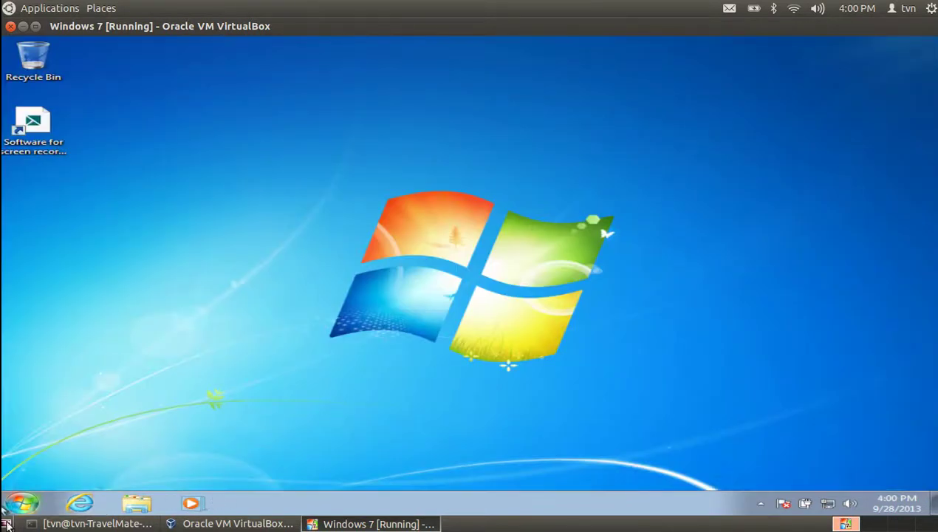
Open the Downloads folder via Start > Computer and launch the camtasia installer
left_click(22, 503)
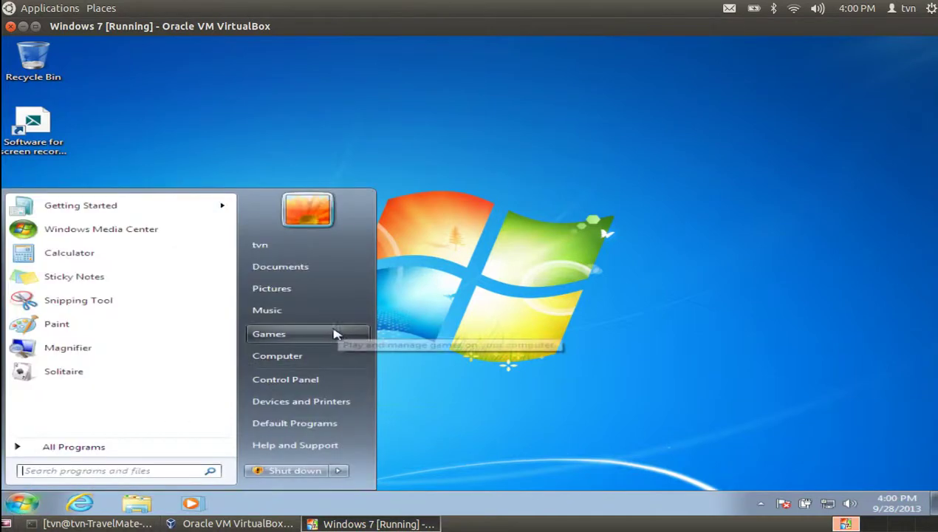
left_click(313, 357)
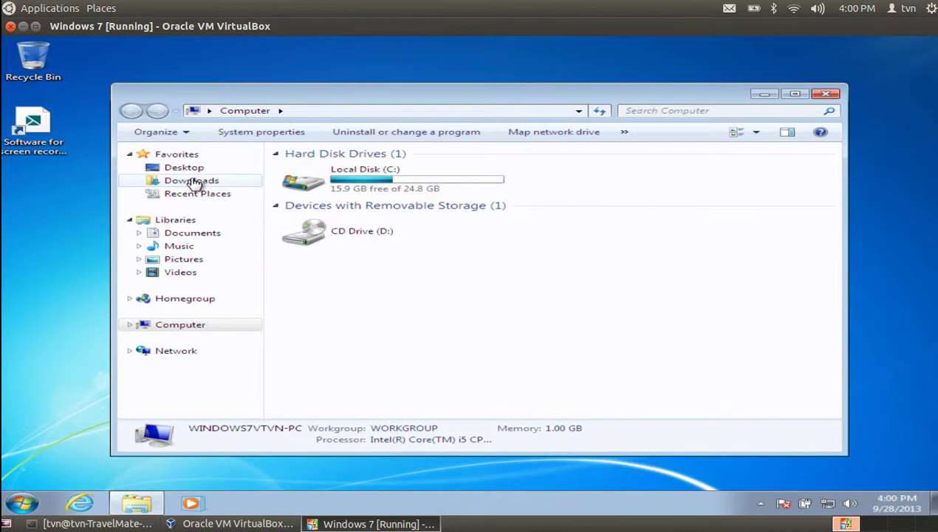
left_click(193, 181)
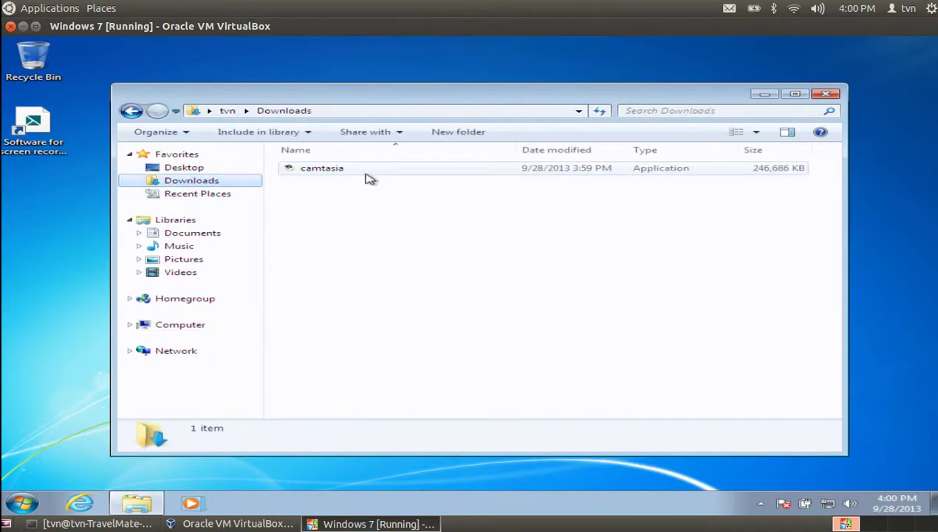
double_click(368, 171)
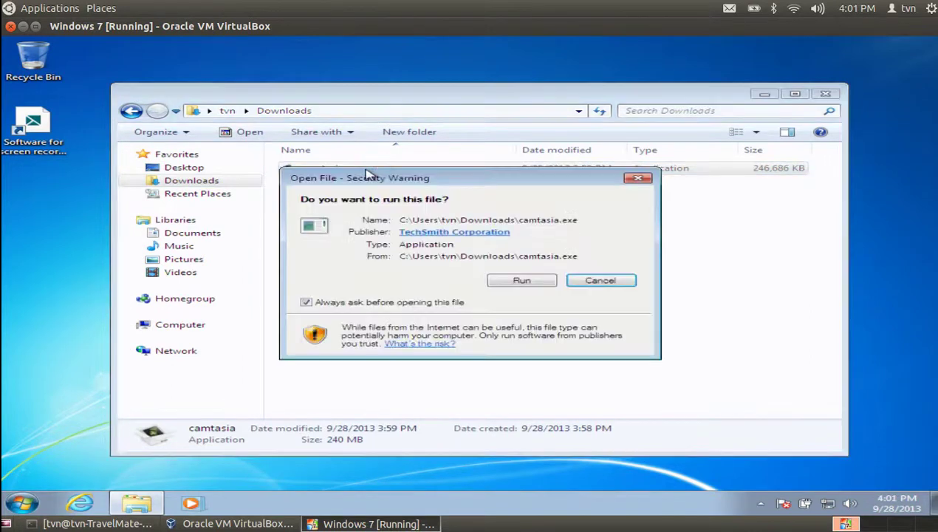
Run camtasia.exe and accept installing .NET Framework 4.0, returning to the VM for the UAC prompt
left_click(525, 282)
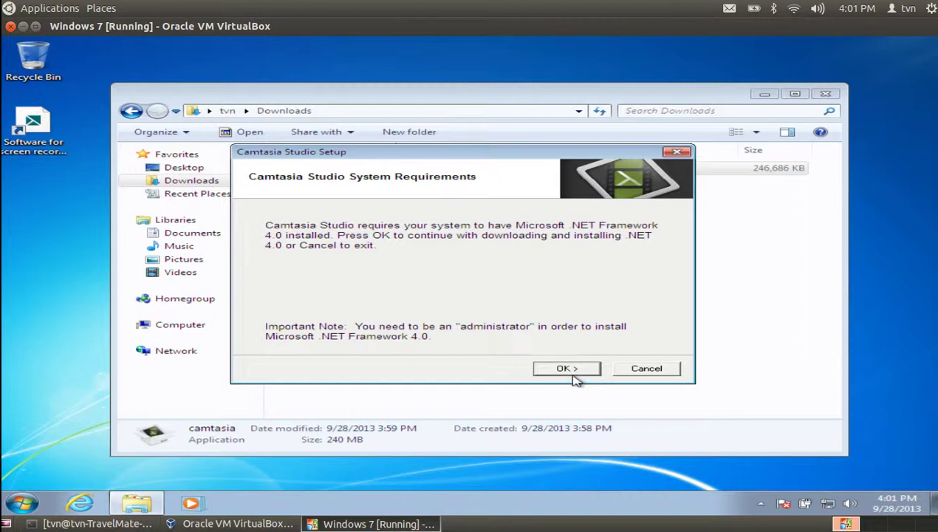
left_click(565, 370)
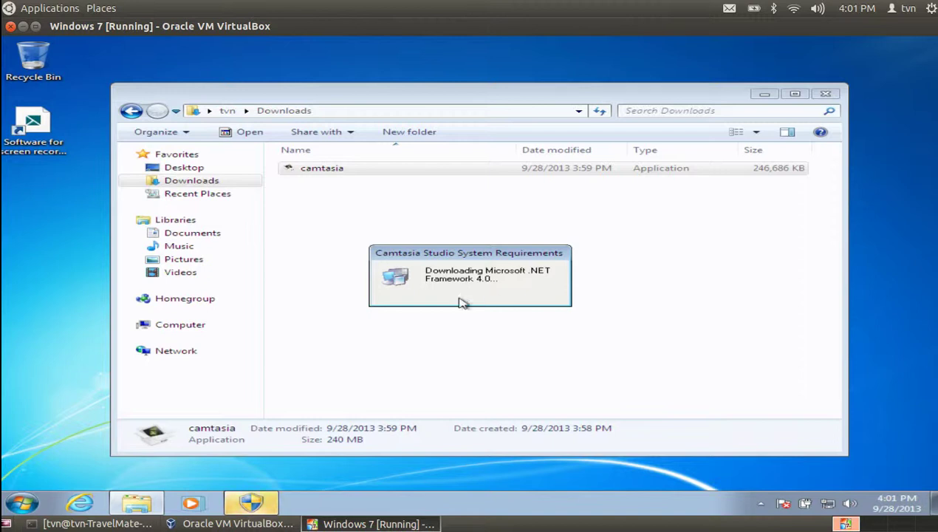
left_click(251, 523)
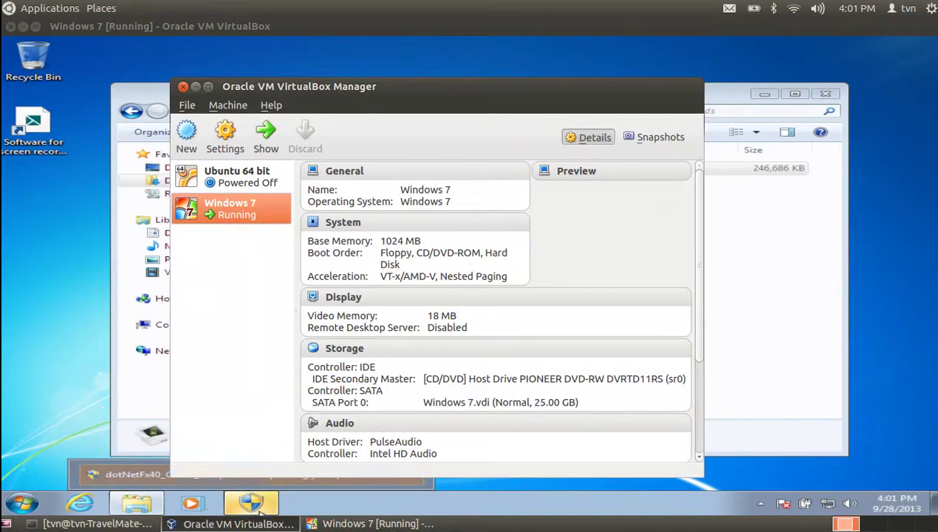
left_click(255, 523)
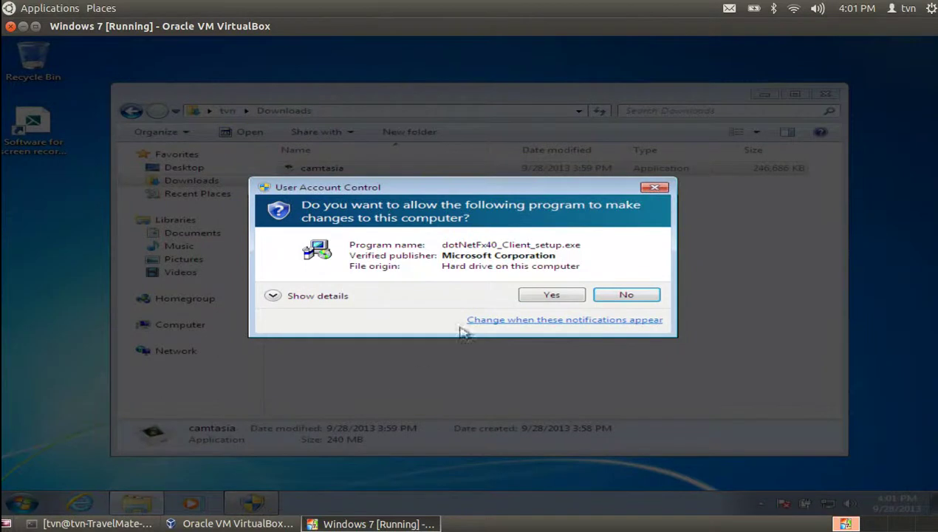
Allow the .NET Framework 4 installer, accept its license terms and start the Client Profile install
left_click(550, 295)
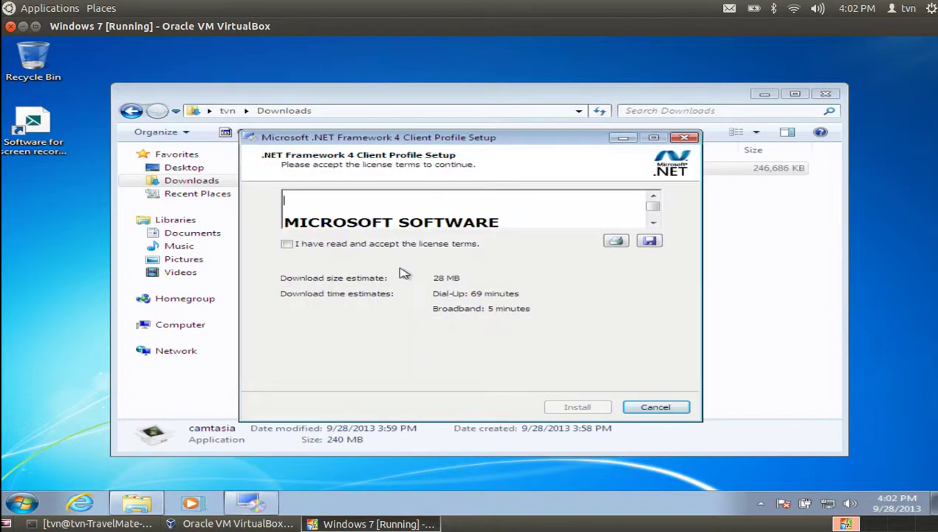
left_click(287, 245)
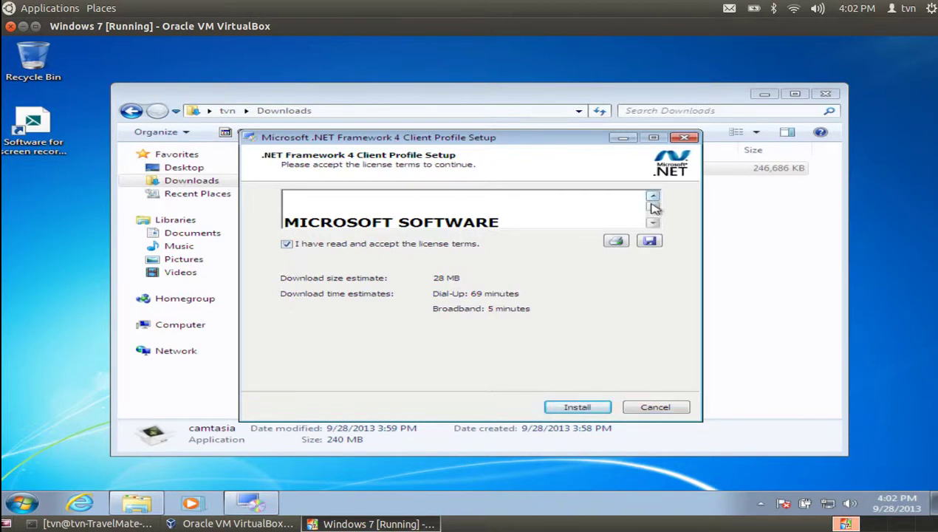
scroll(654, 214, "down", 5)
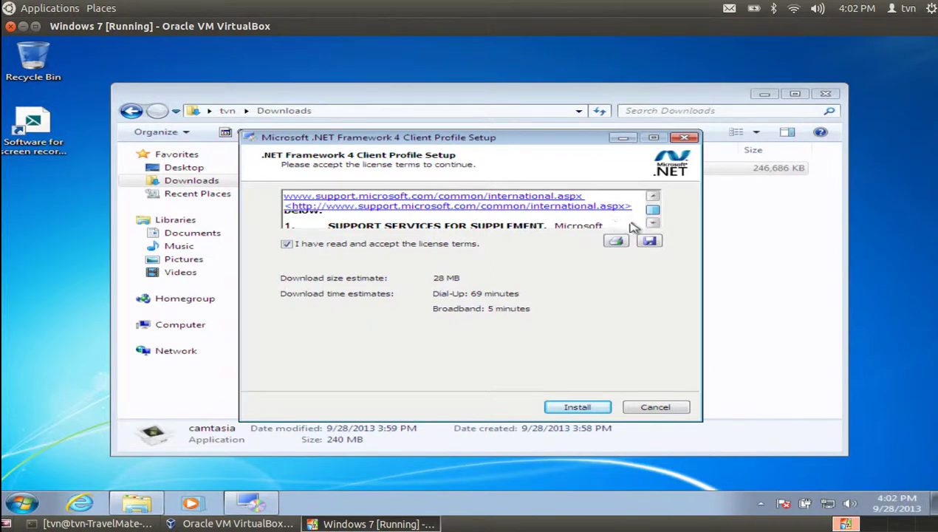
scroll(652, 221, "down", 10)
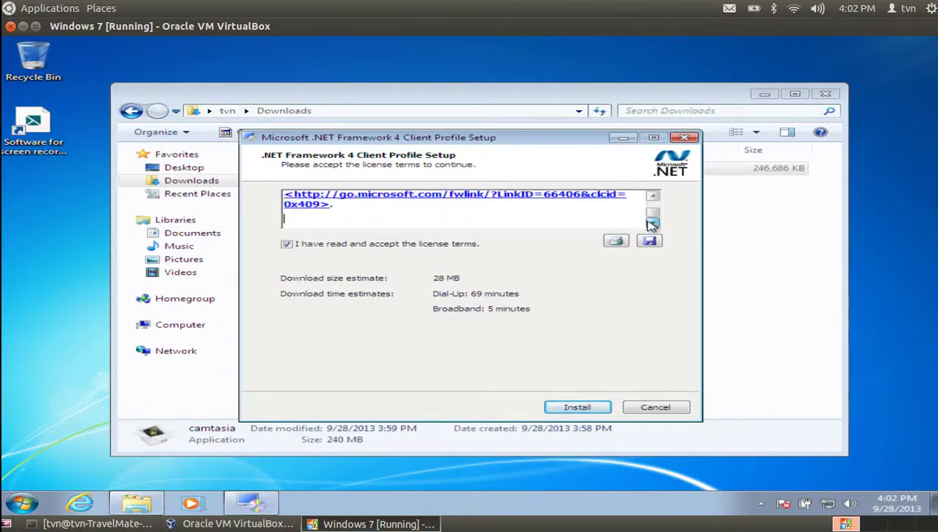
left_click(576, 407)
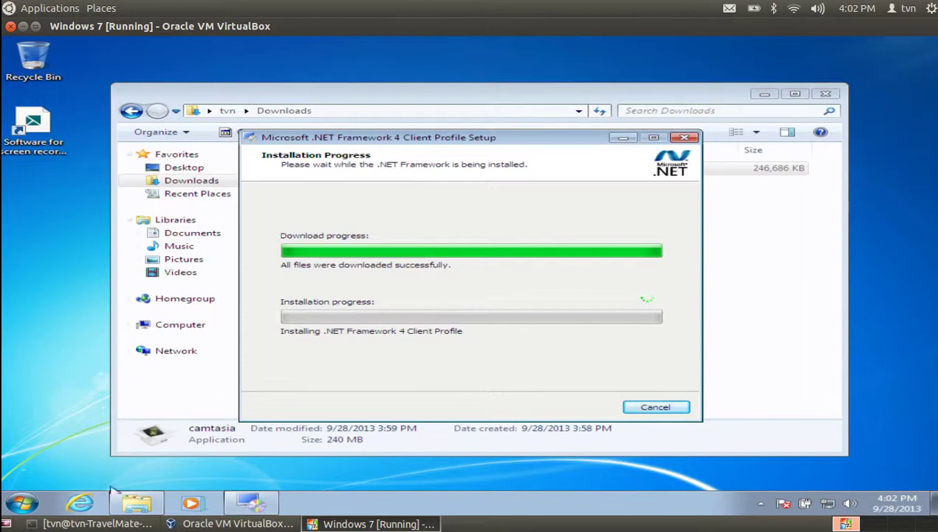
left_click(107, 525)
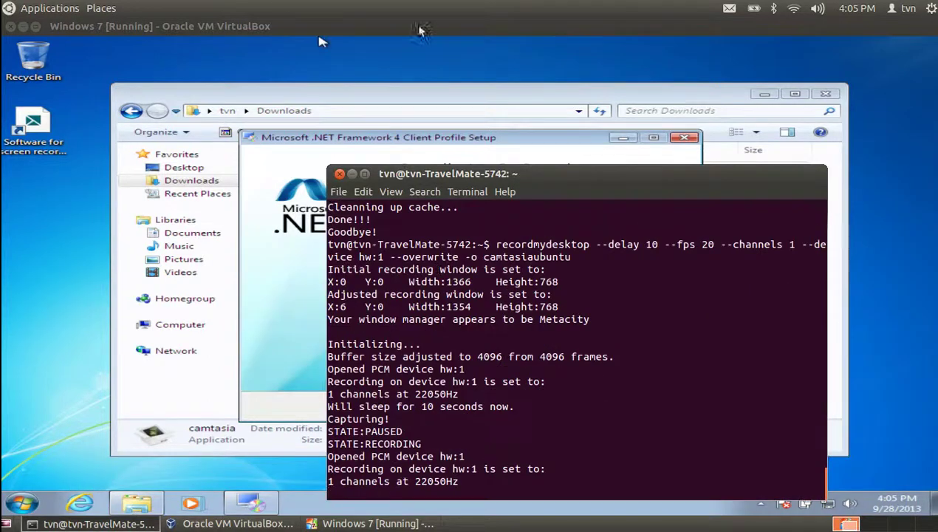
Move the host terminal aside, finish the completed .NET installation, and bring the terminal back
left_click_drag(532, 177, 751, 386)
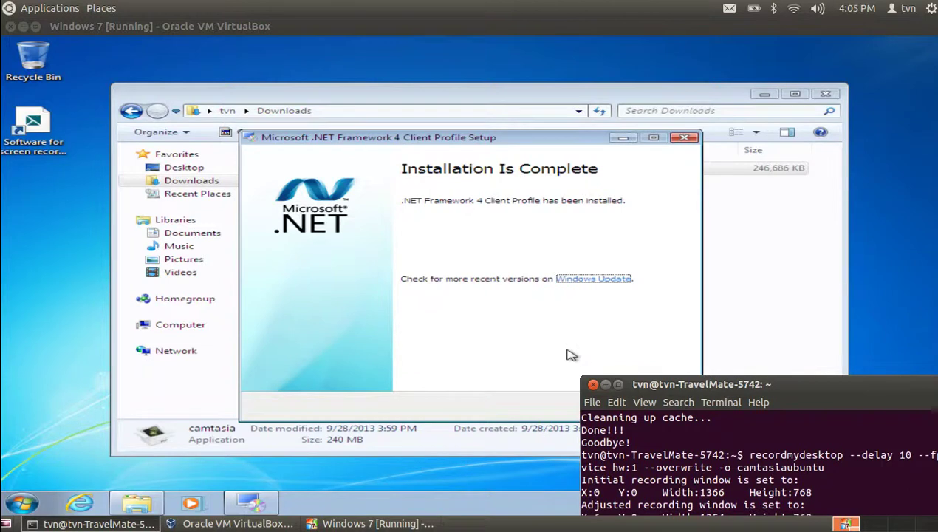
left_click(604, 384)
left_click(655, 408)
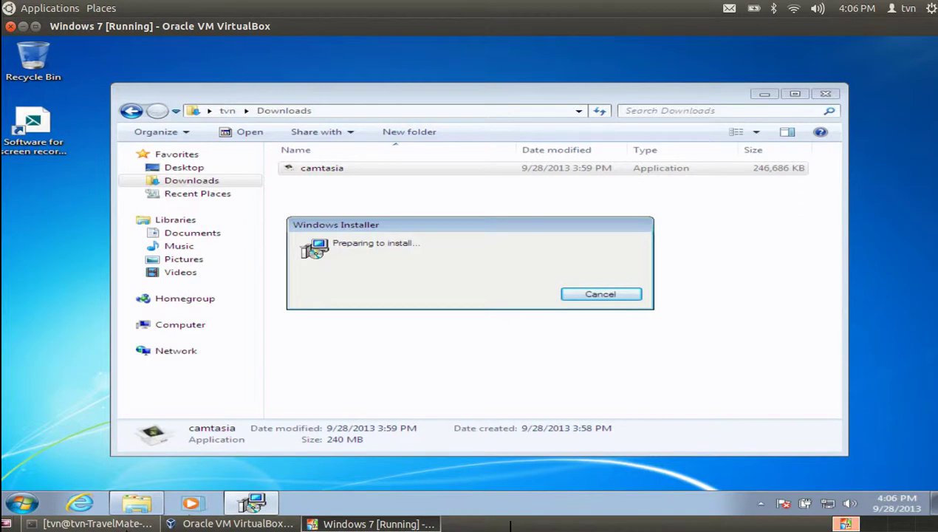
left_click(122, 524)
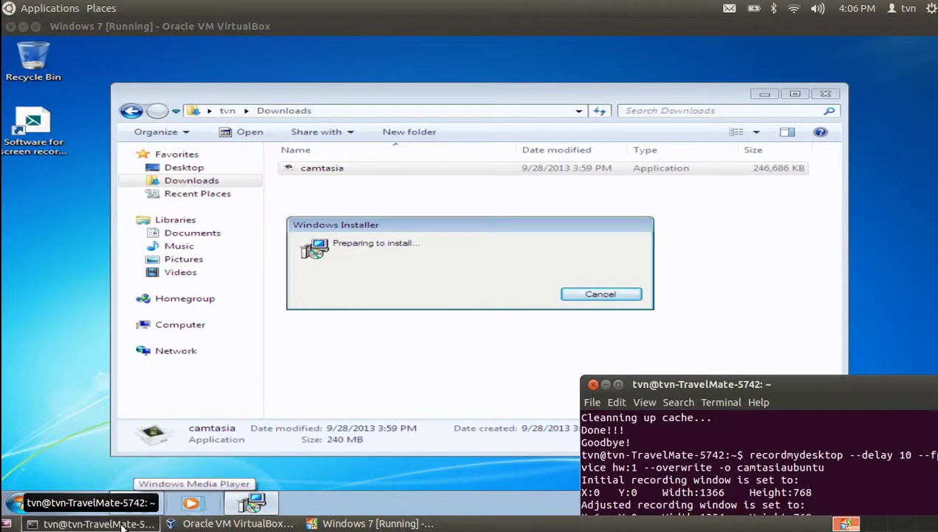
left_click(757, 399)
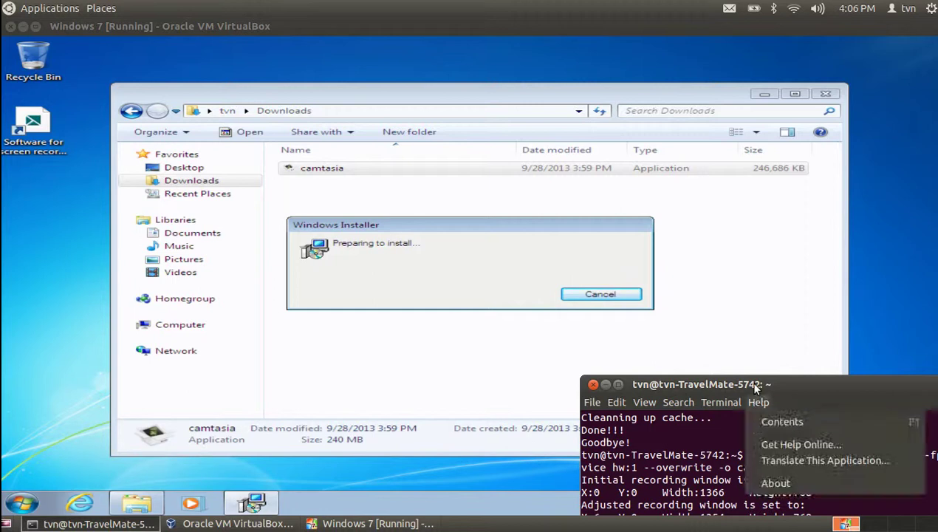
left_click(714, 283)
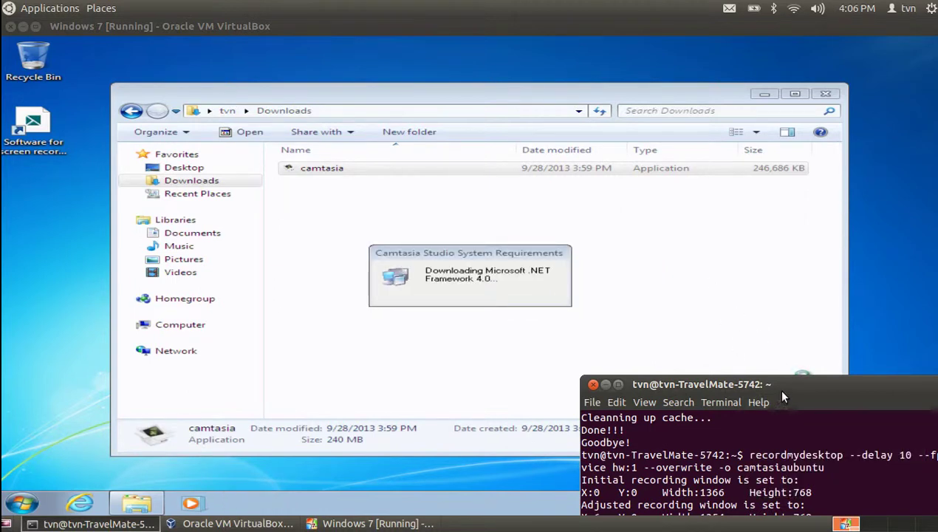
Move the host terminal out of the way of the Camtasia setup wizard
left_click_drag(781, 386, 462, 419)
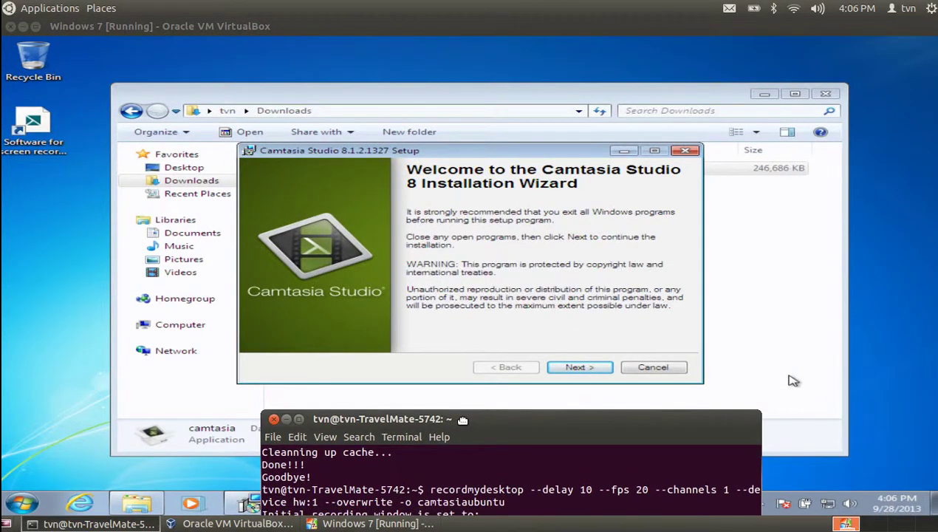
left_click_drag(462, 419, 464, 418)
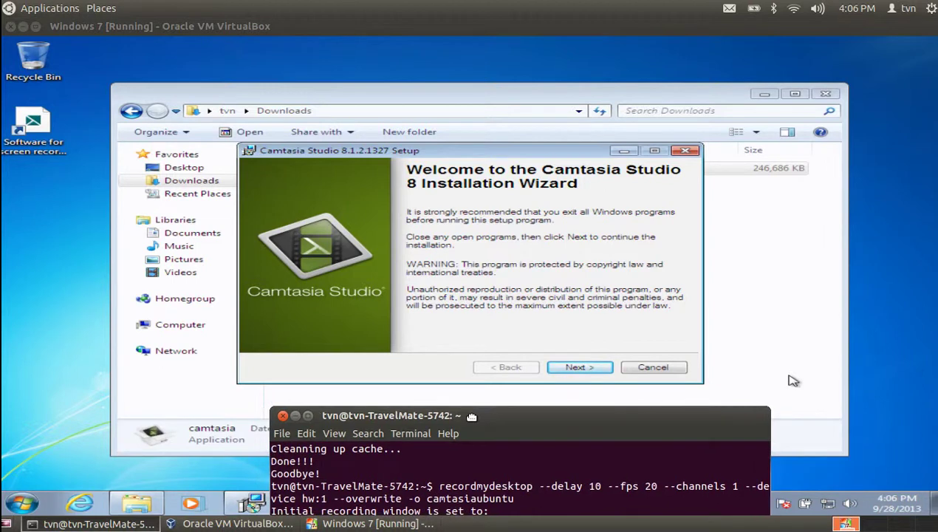
left_click_drag(471, 416, 936, 110)
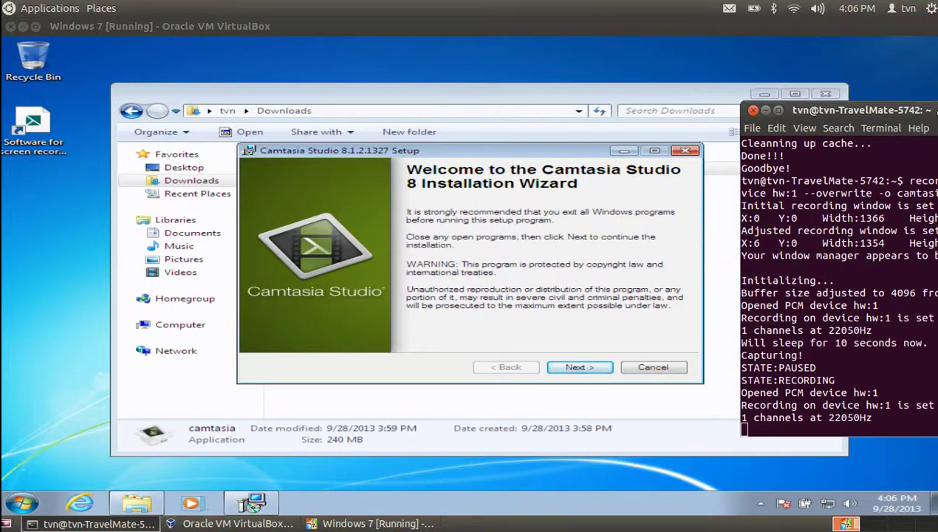
Pass the Camtasia welcome page, accept the license agreement, and continue
left_click(581, 367)
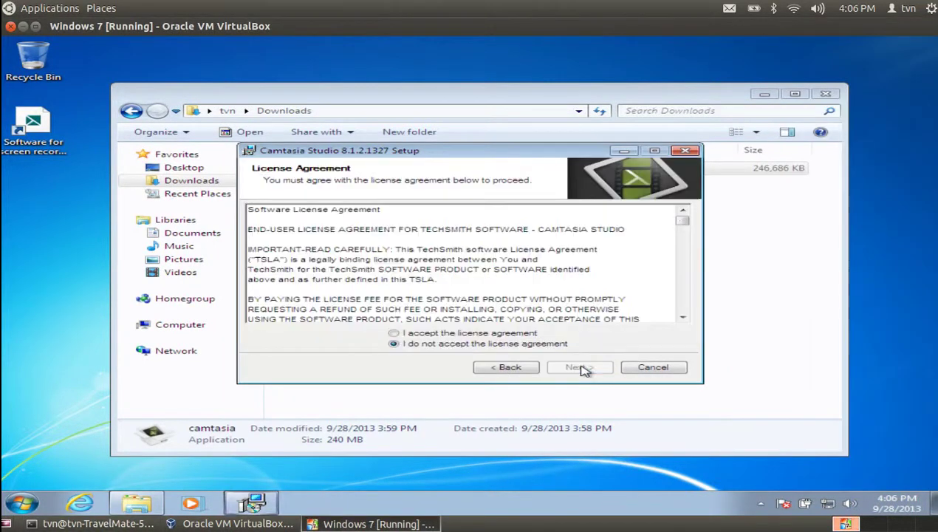
left_click(396, 334)
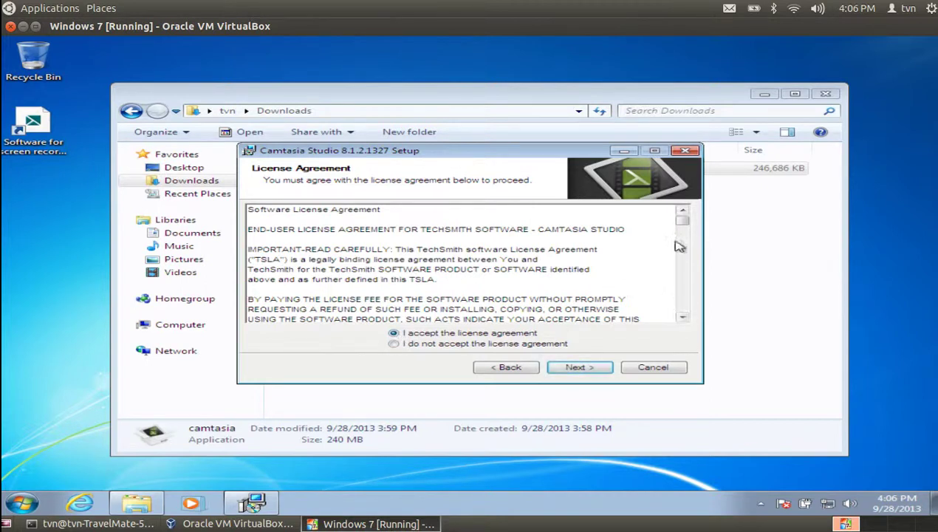
left_click_drag(682, 223, 682, 307)
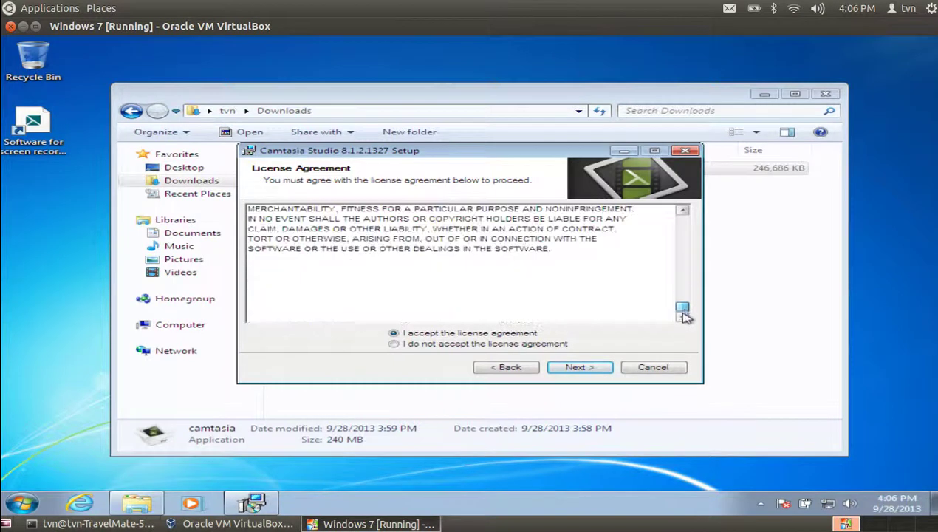
left_click(591, 371)
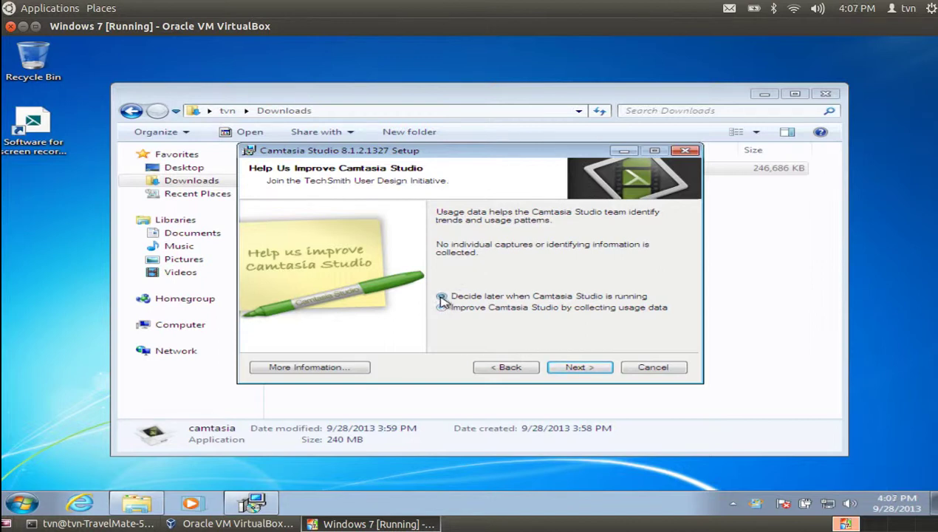
Choose 'Decide later', keep the 30-day evaluation and default folder, disable auto-start, and install
left_click(441, 296)
left_click(576, 369)
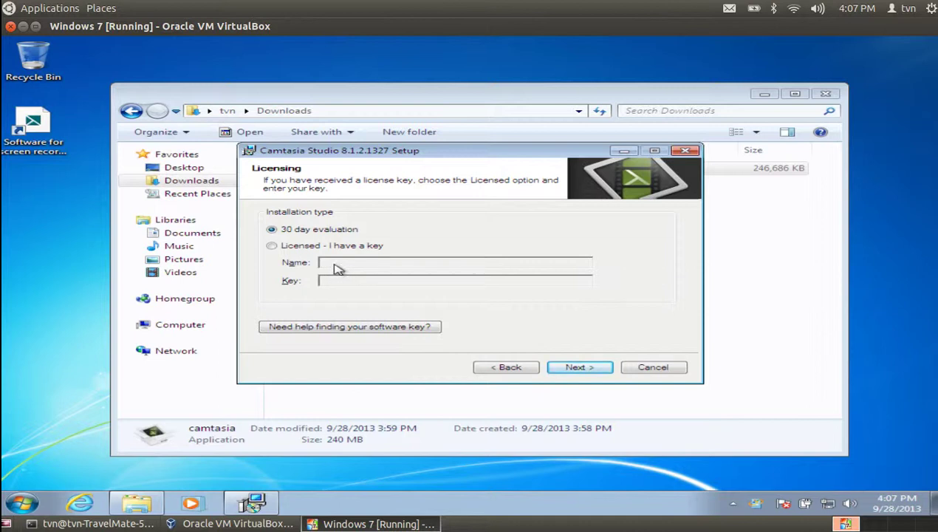
left_click(580, 369)
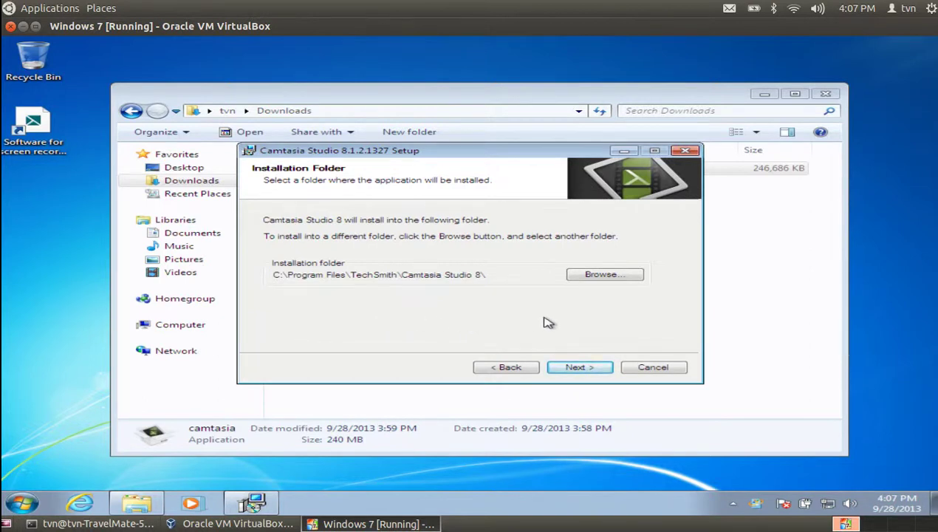
left_click(578, 368)
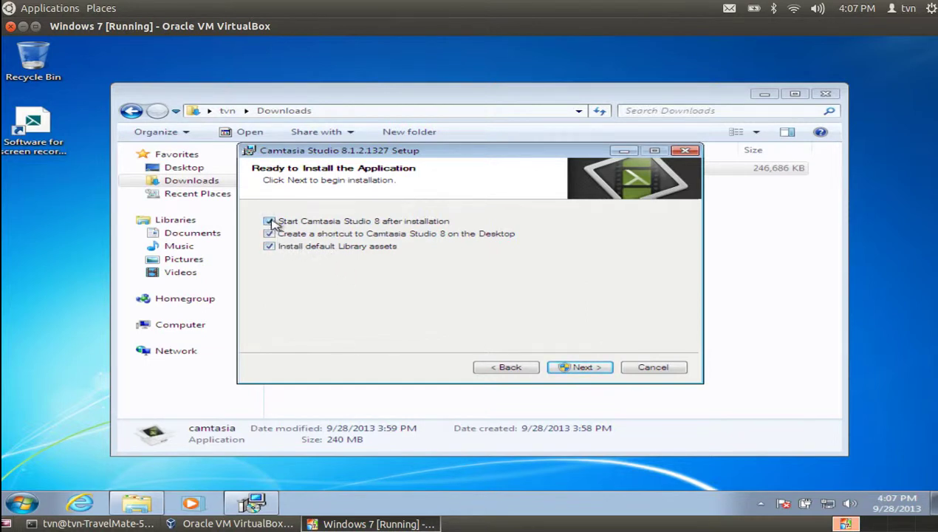
left_click(269, 221)
left_click(564, 367)
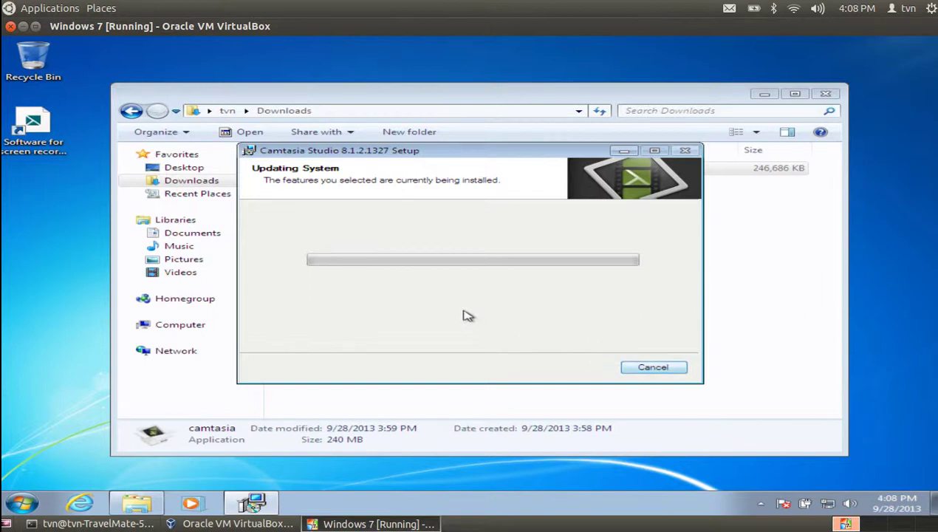
mouse_move(372, 154)
left_mouse_down()
mouse_move(398, 188)
mouse_move(396, 225)
mouse_move(371, 162)
mouse_move(384, 164)
left_mouse_up()
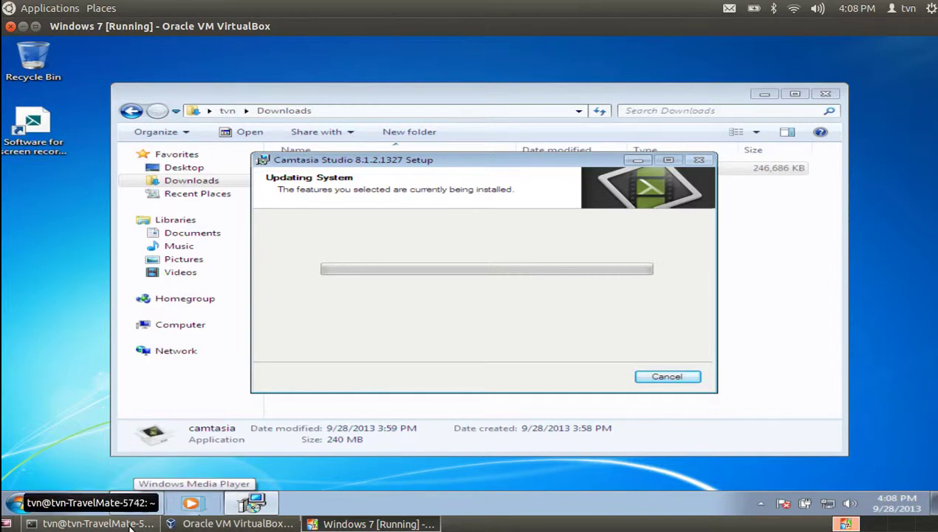
Raise the host recording terminal from the host taskbar
left_click(130, 524)
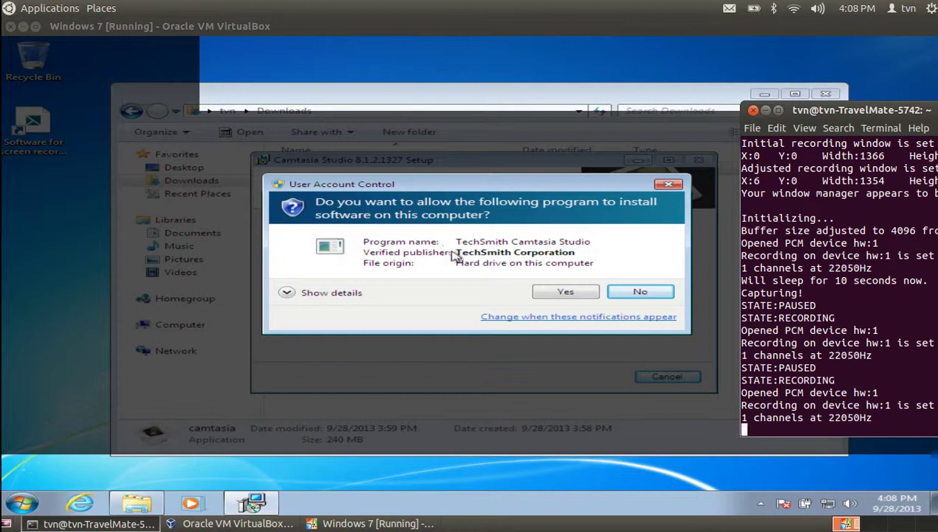
Approve the User Account Control prompt for the TechSmith Camtasia Studio installer
left_click(560, 293)
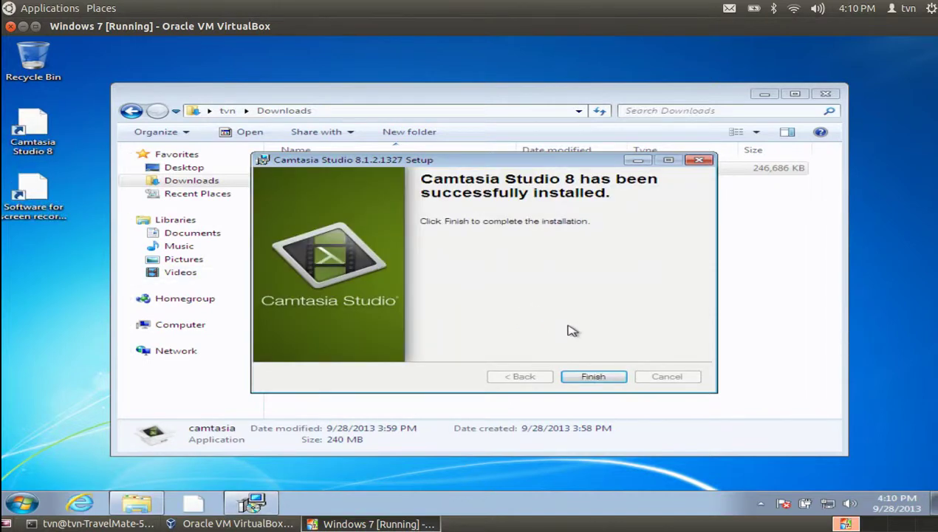
Finish the Camtasia setup and close the Downloads folder window
left_click(581, 379)
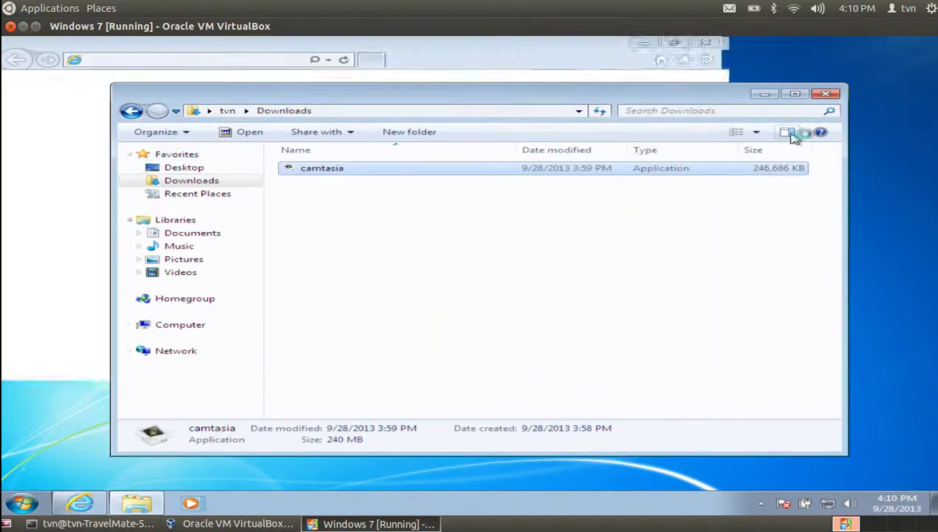
left_click(826, 95)
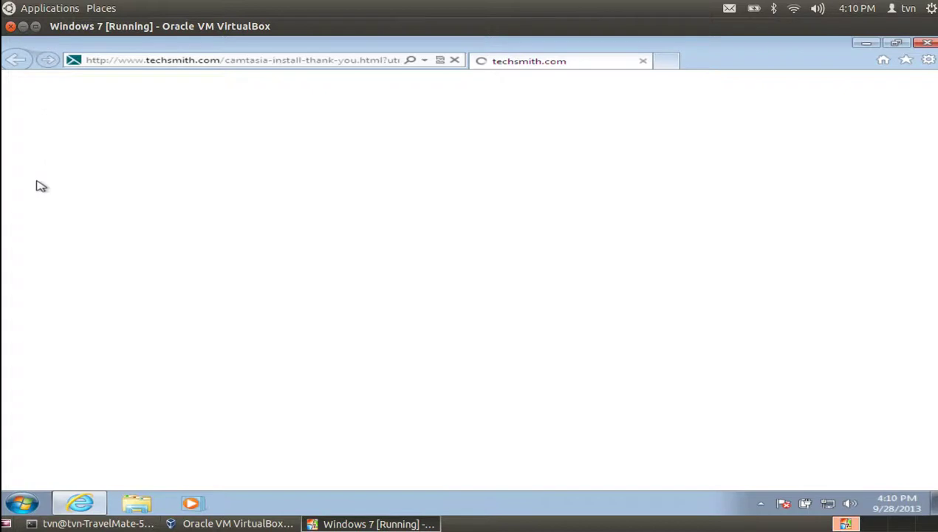
left_click(35, 26)
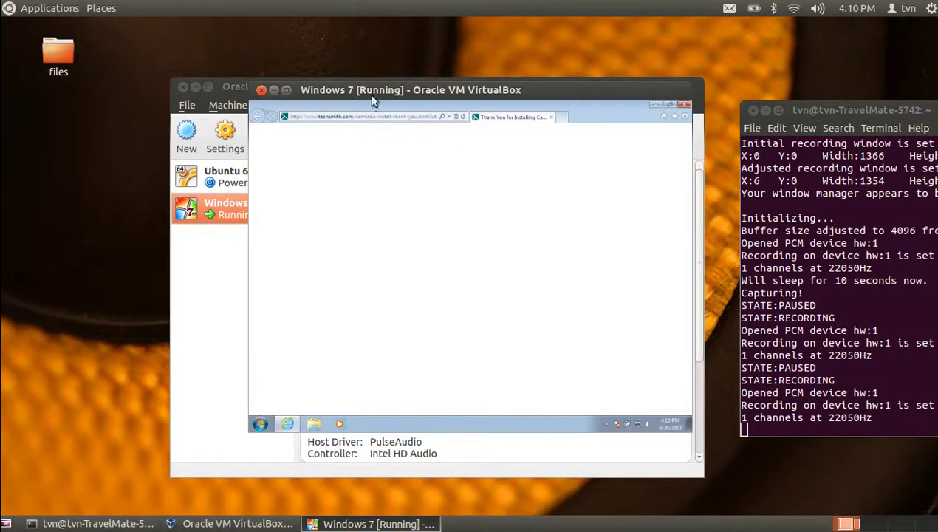
left_click(285, 92)
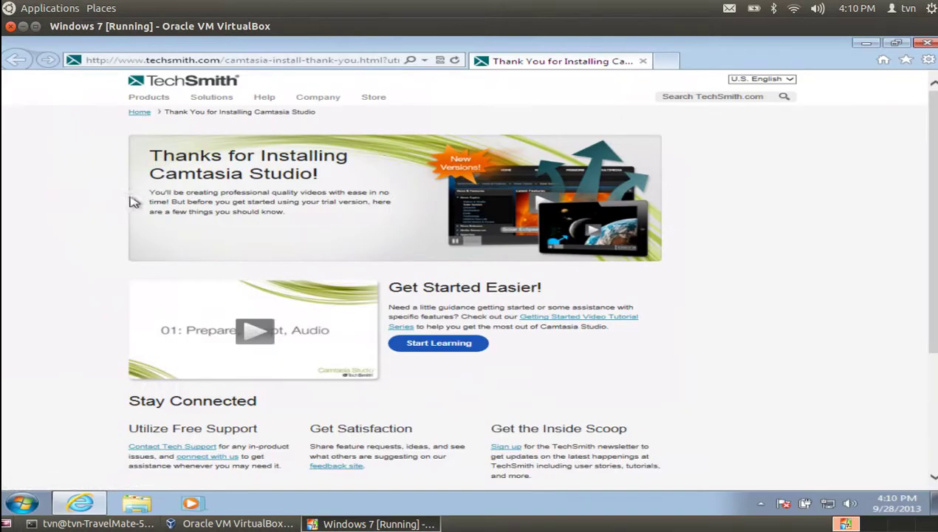
scroll(143, 235, "down", 1)
scroll(143, 235, "up", 1)
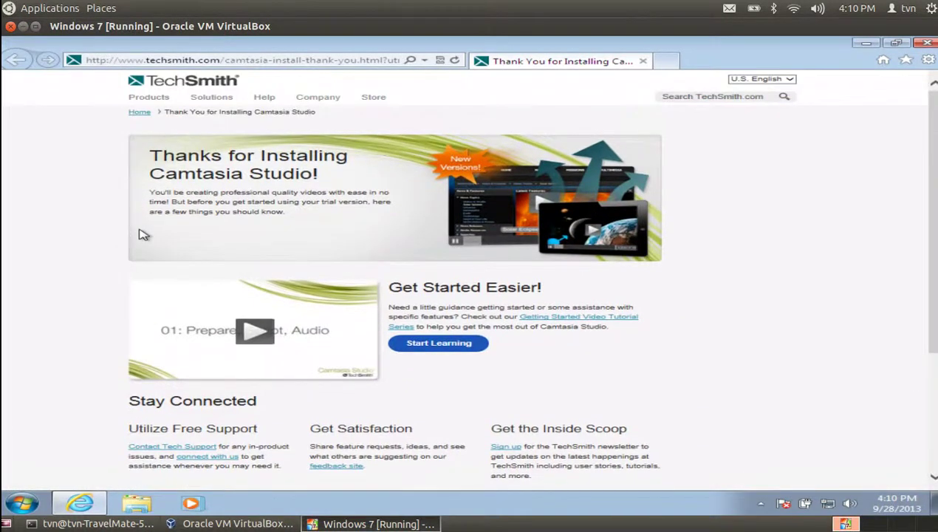
scroll(143, 235, "down", 2)
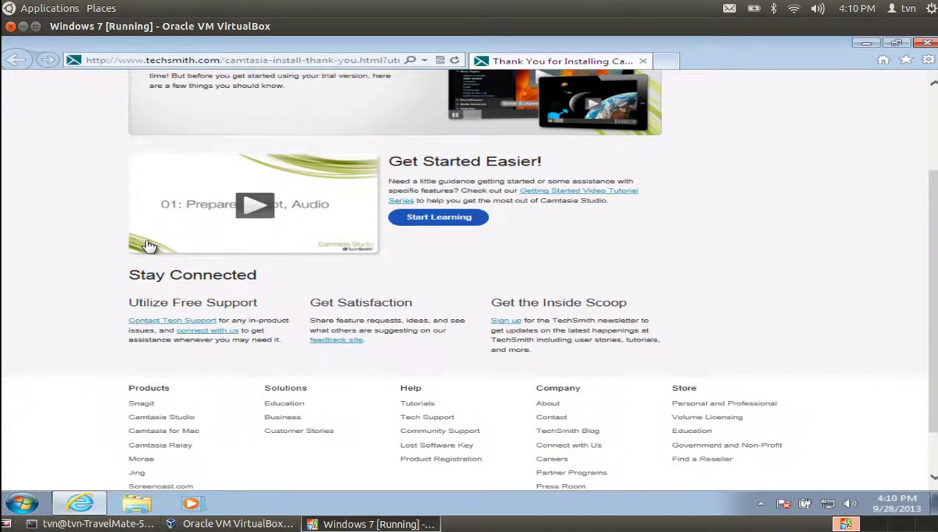
scroll(146, 245, "down", 1)
scroll(159, 281, "up", 3)
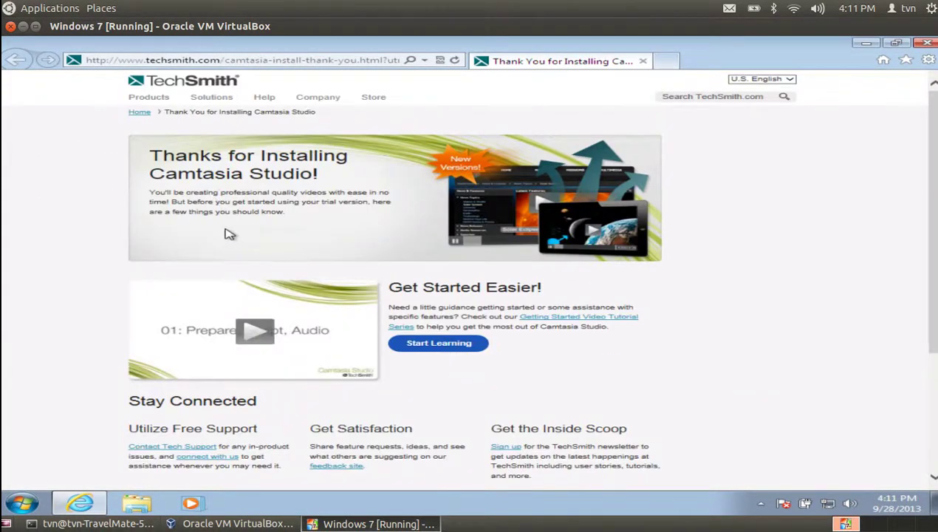
scroll(243, 237, "down", 3)
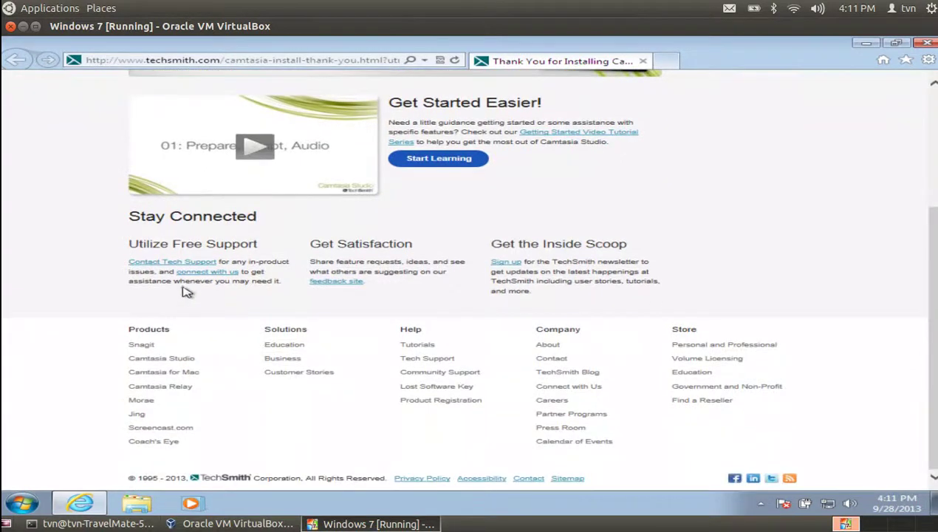
scroll(194, 299, "up", 3)
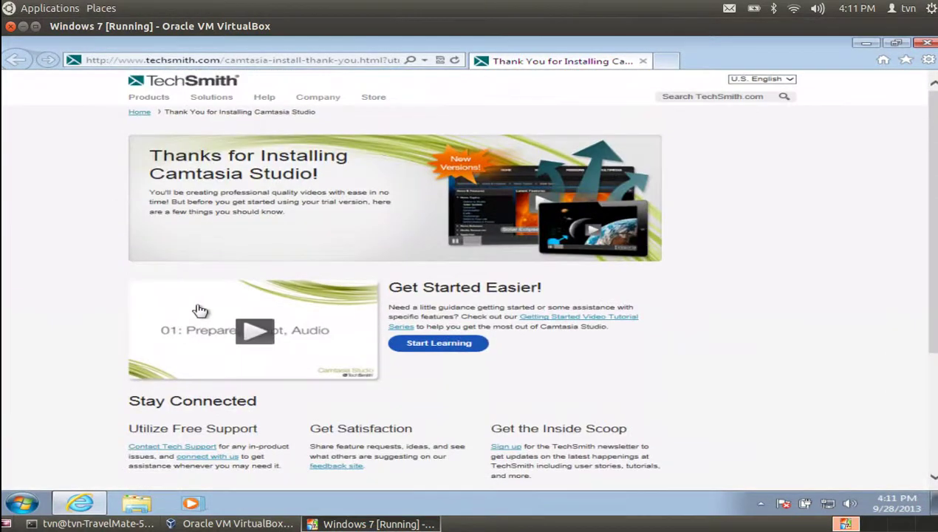
scroll(266, 299, "down", 3)
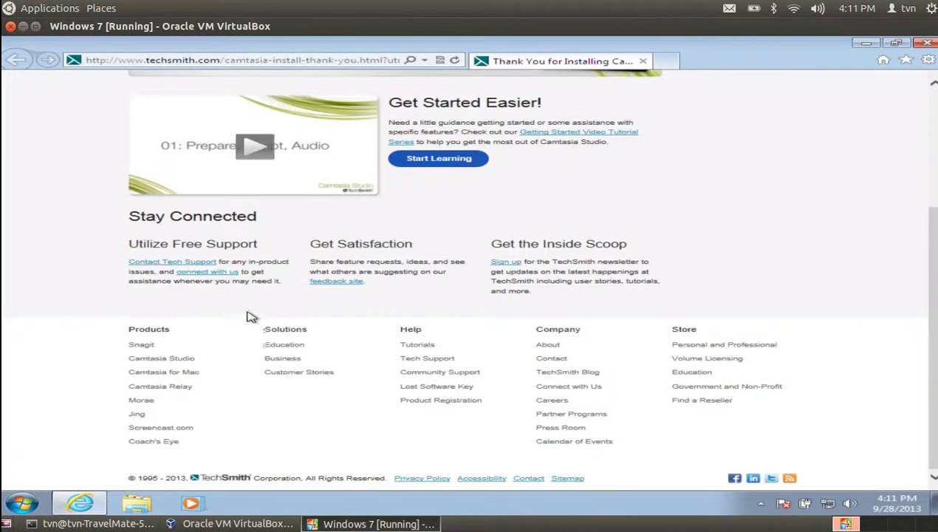
scroll(243, 325, "up", 3)
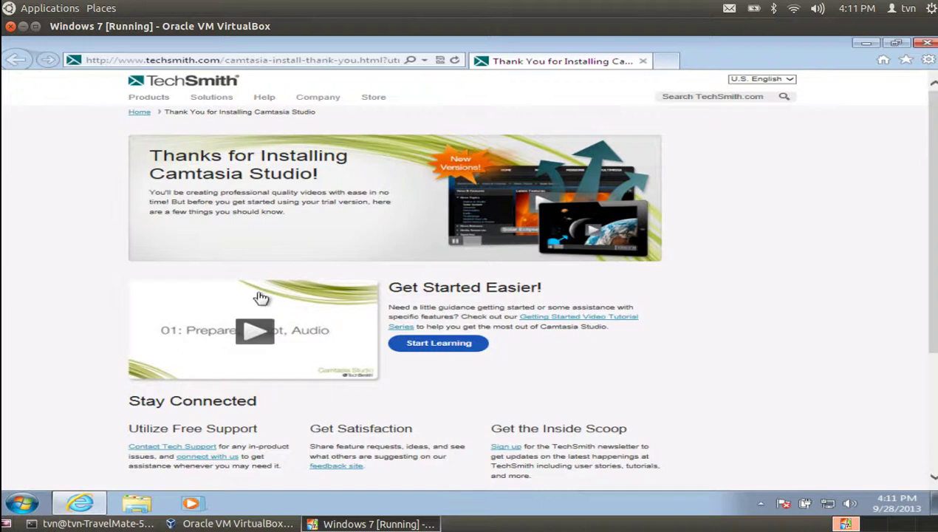
scroll(236, 315, "down", 3)
scroll(240, 318, "up", 3)
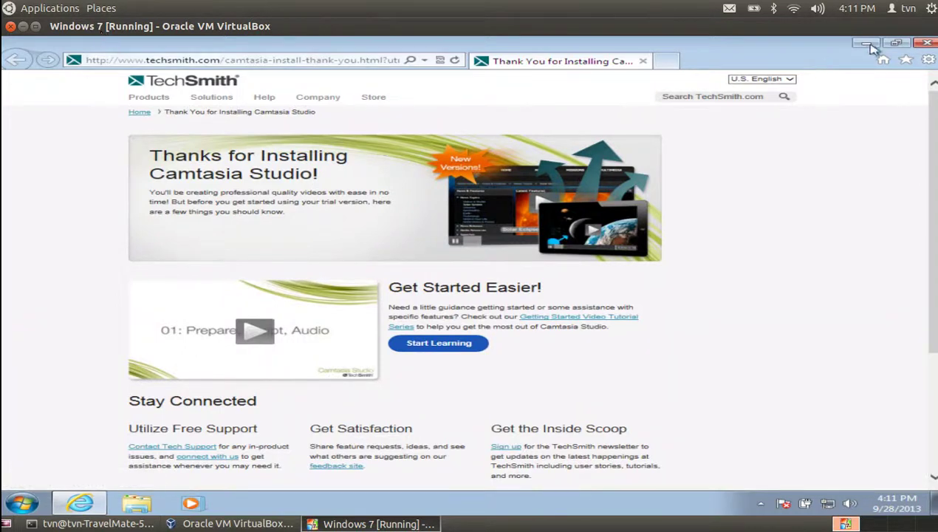
Close Internet Explorer and launch Camtasia Studio 8 from its desktop shortcut
left_click(926, 43)
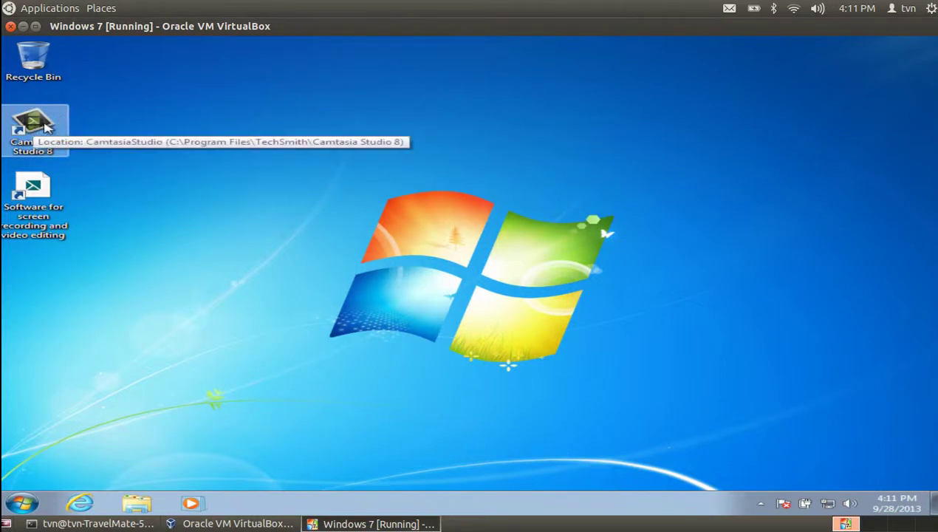
left_click(40, 127)
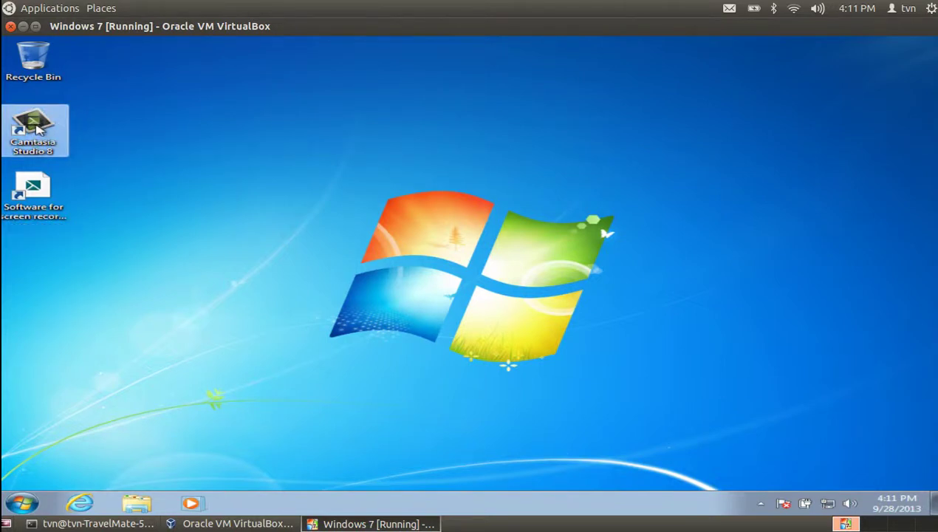
double_click(38, 128)
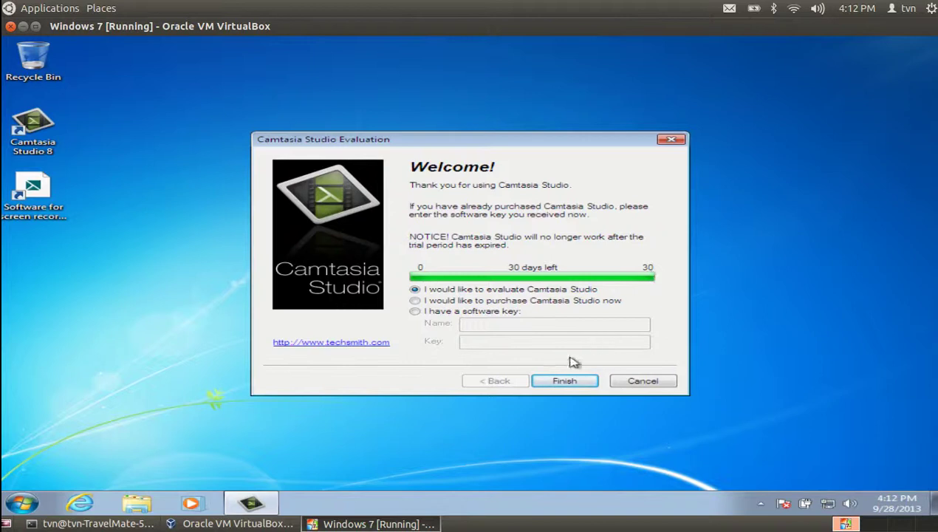
Continue the 30-day evaluation, restore Camtasia showing the getting-started project, then close it
left_click(562, 380)
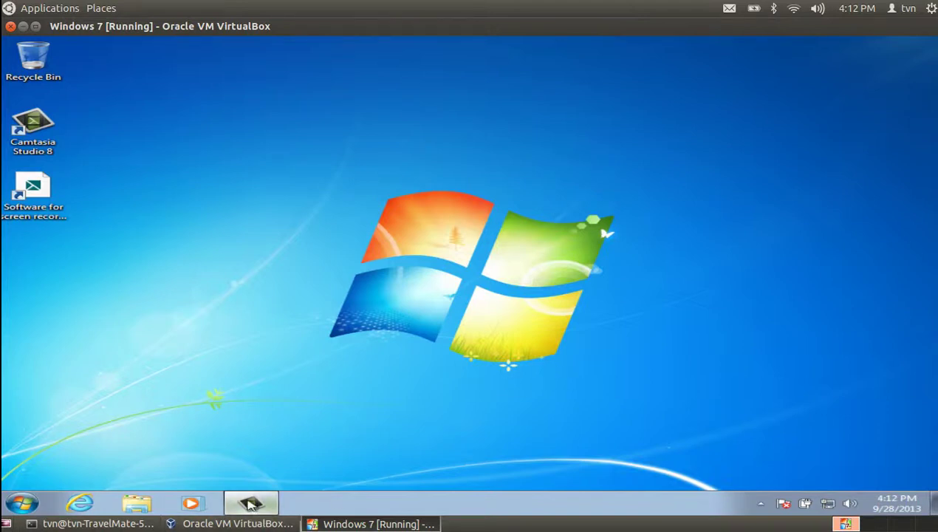
mouse_move(249, 503)
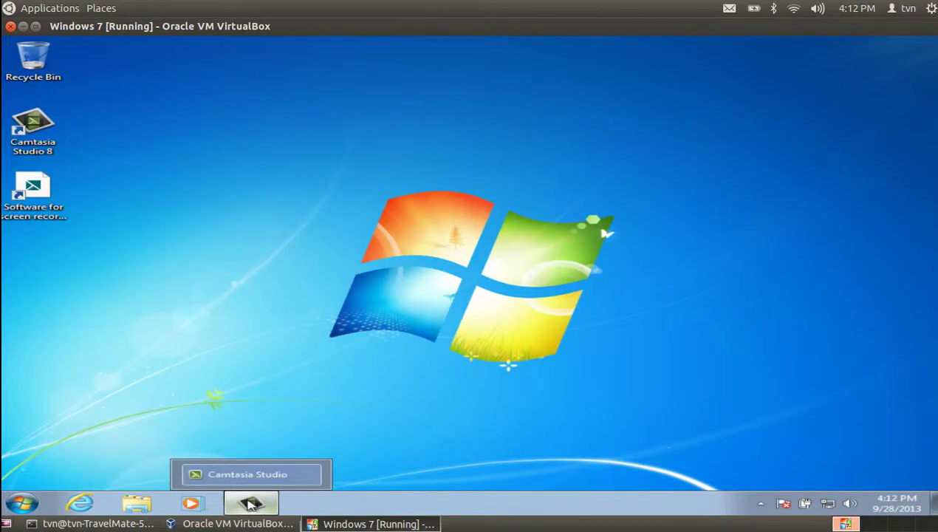
left_click(250, 503)
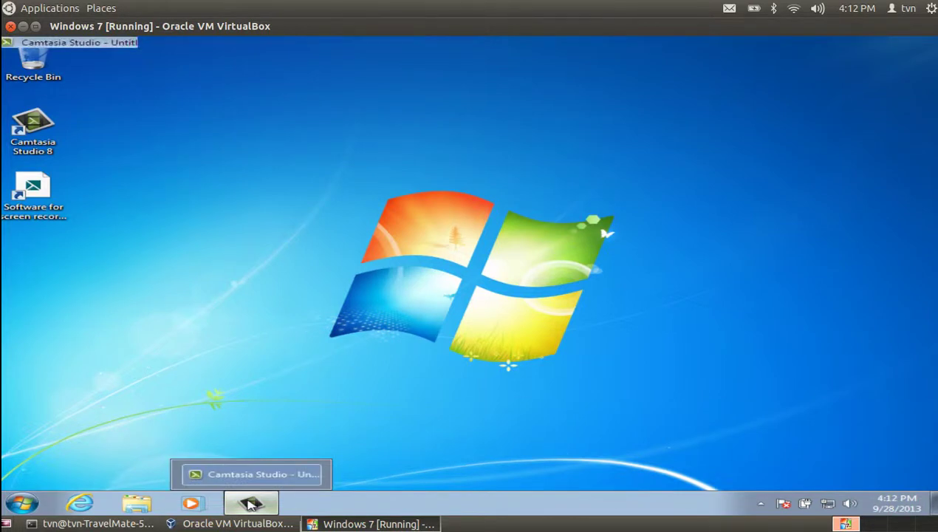
left_click(251, 503)
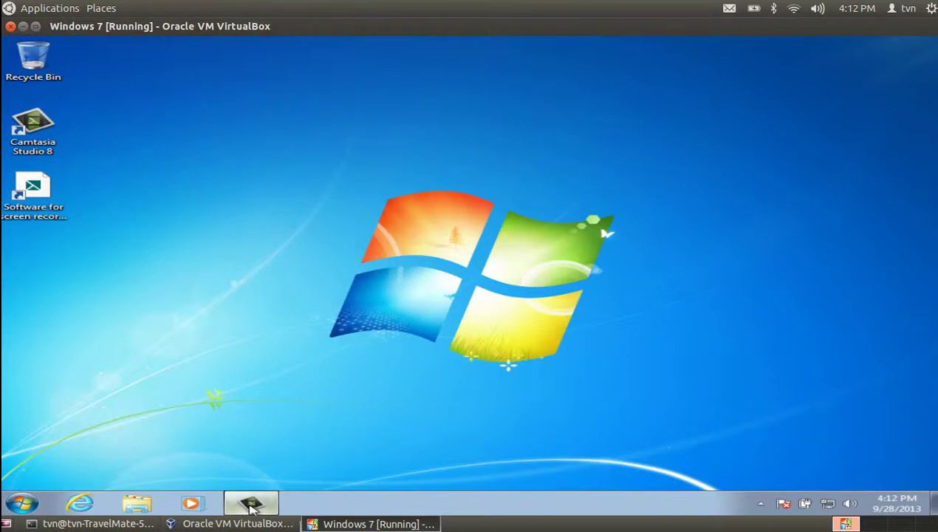
left_click(251, 504)
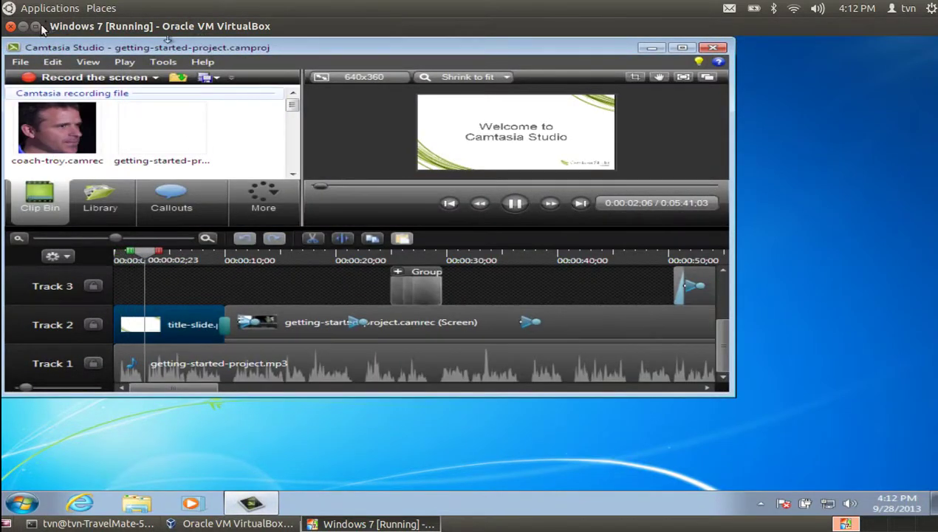
left_click(720, 48)
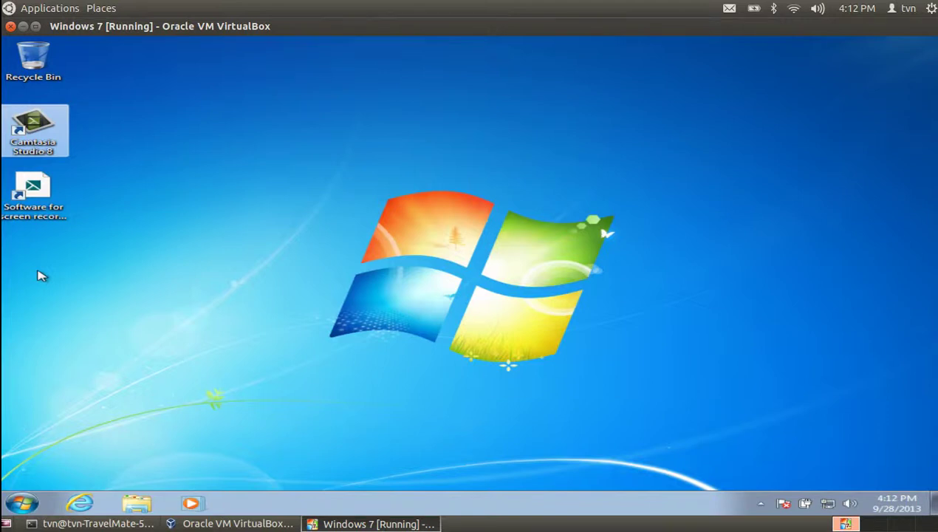
Toggle the VM and VirtualBox Manager windows, then relaunch Camtasia Studio 8 from its desktop shortcut
left_click(342, 525)
left_click(342, 526)
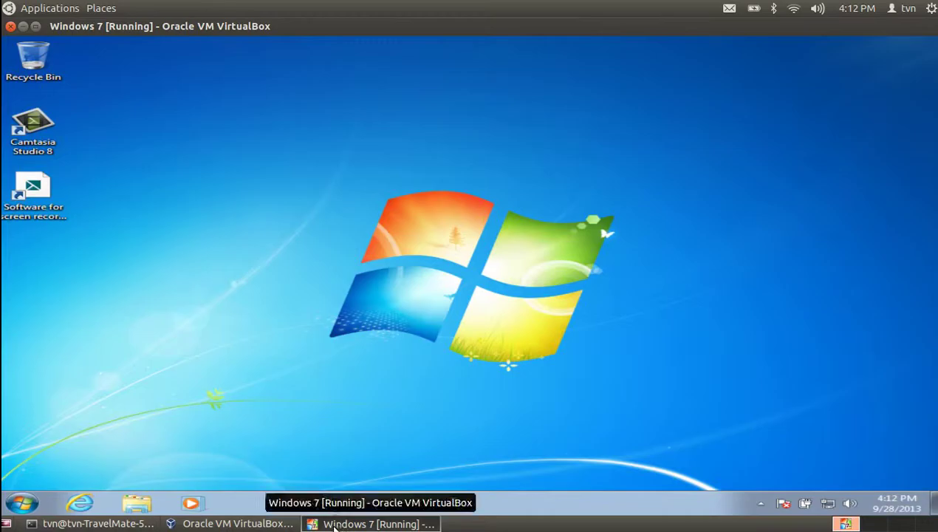
left_click(210, 525)
left_click(211, 525)
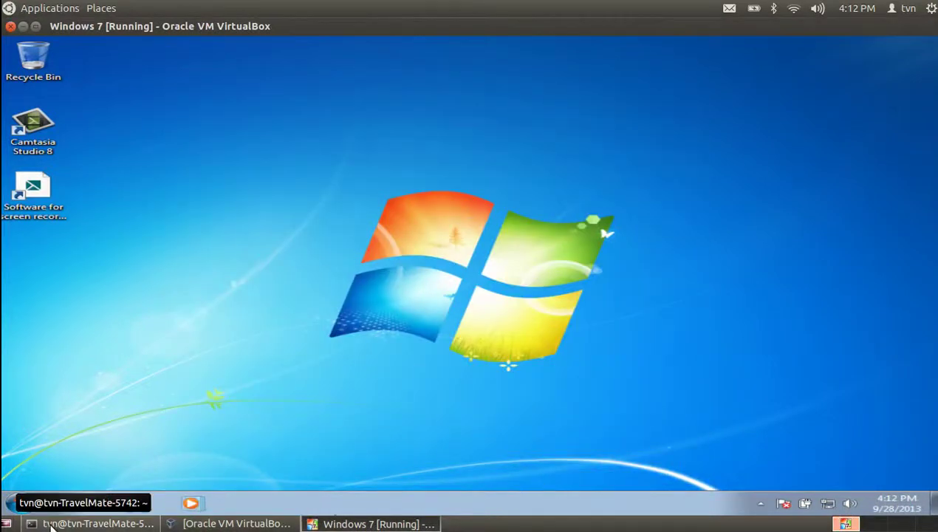
left_click(33, 130)
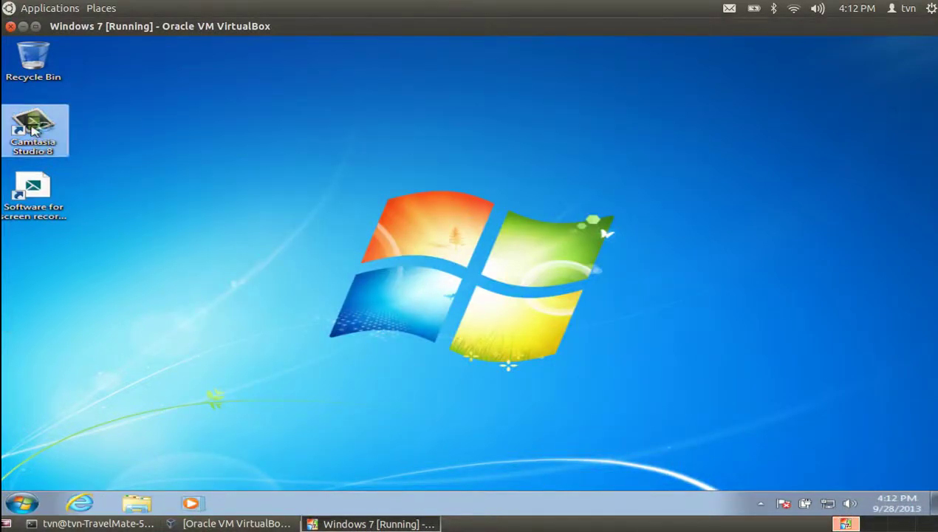
double_click(33, 130)
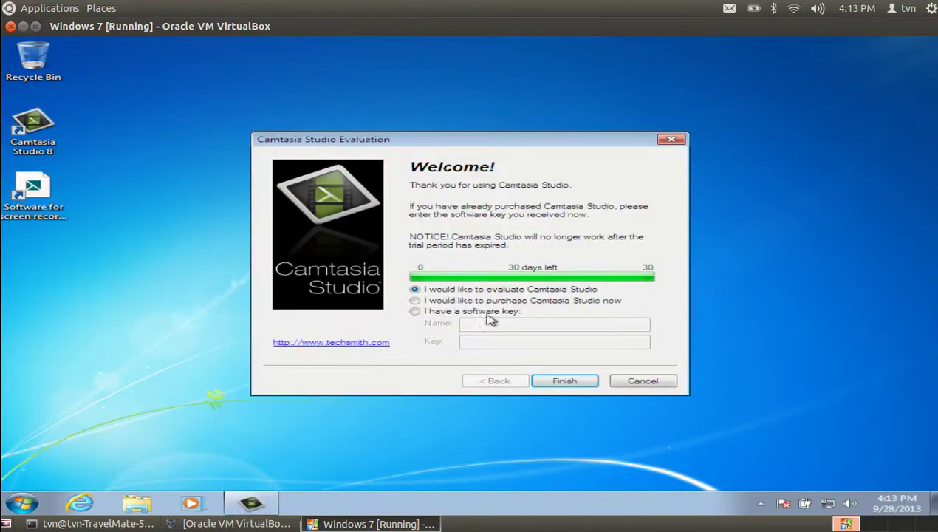
Continue the Camtasia Studio trial and bring up the screen recorder via Record the screen
left_click(563, 381)
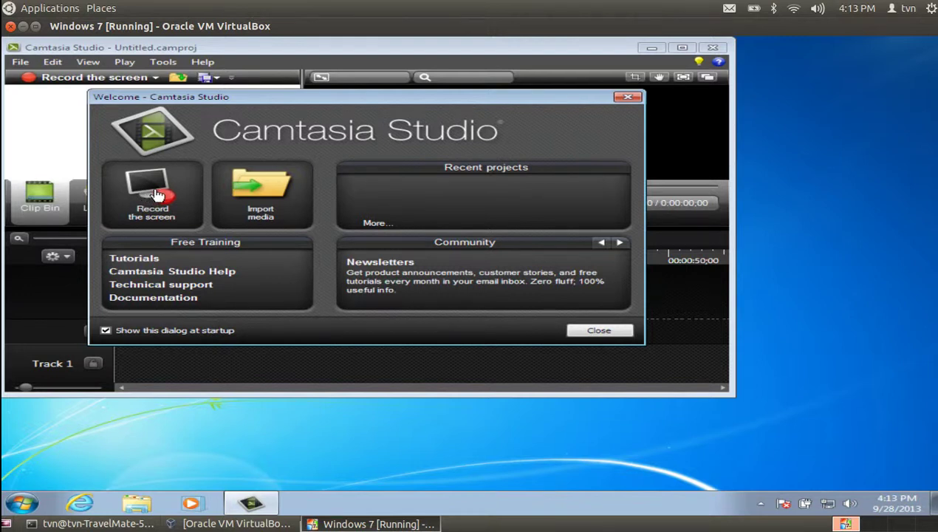
left_click(156, 194)
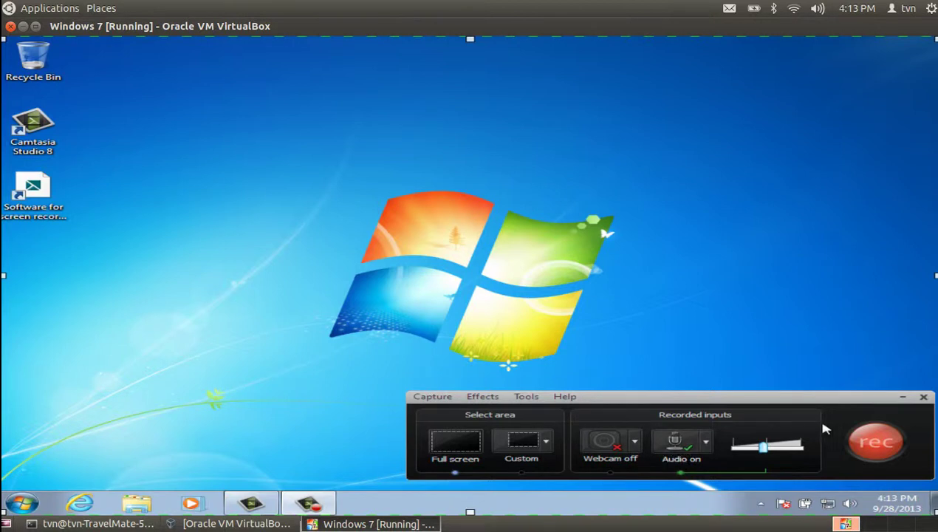
Begin recording the full Windows 7 desktop in Camtasia Recorder
left_click(873, 443)
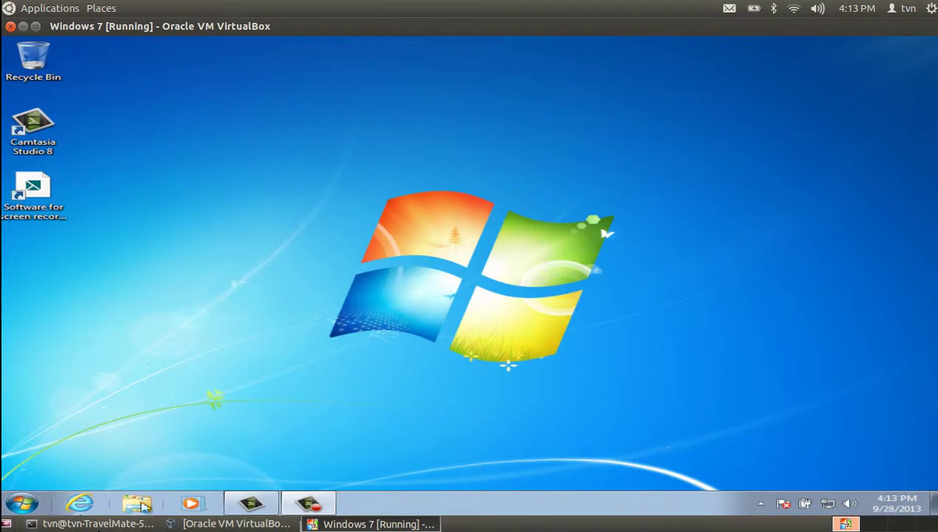
left_click(85, 502)
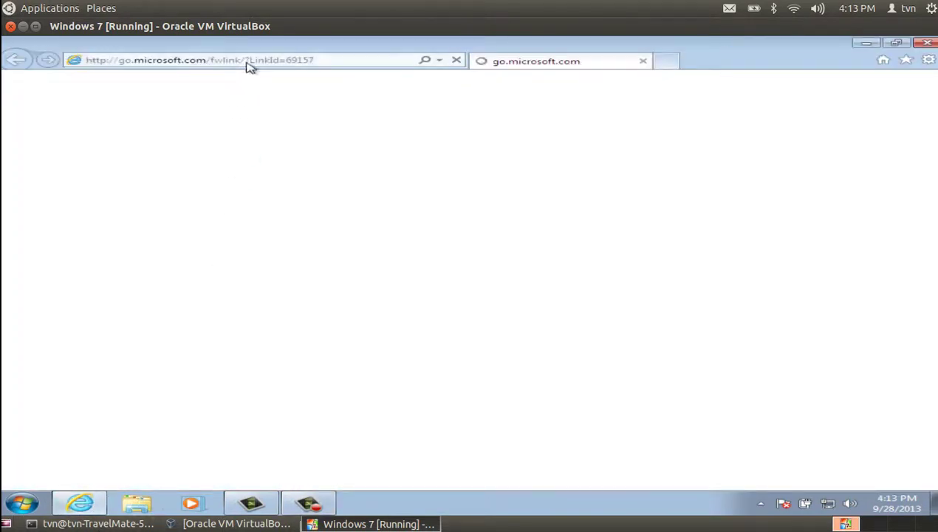
left_click(329, 62)
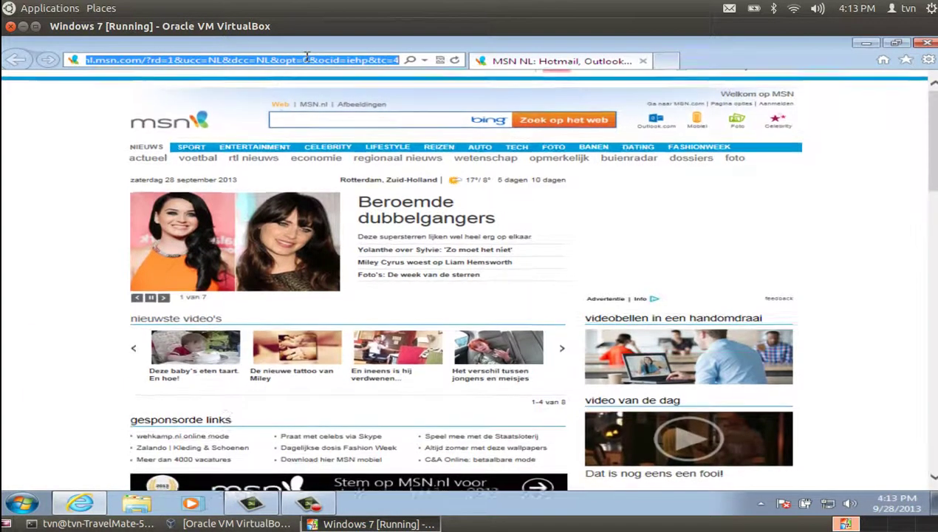
type("www.nos.nl")
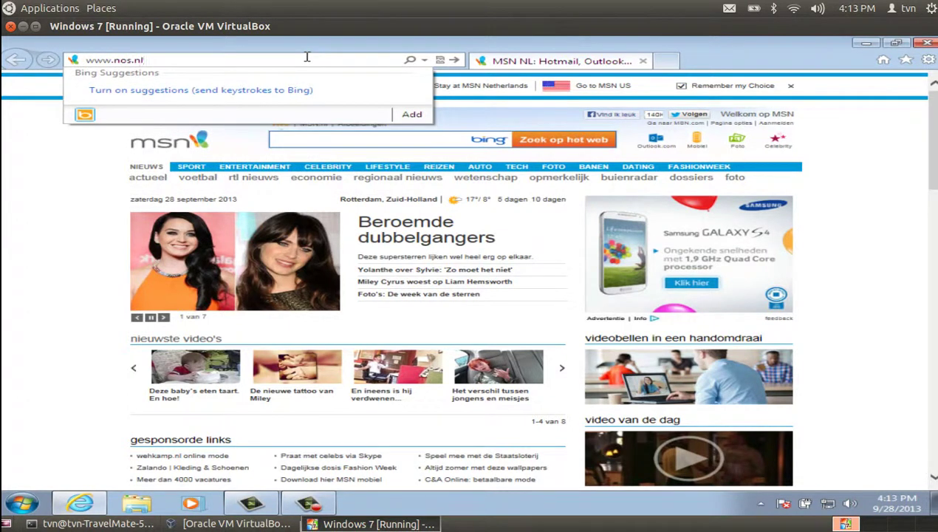
key("Return")
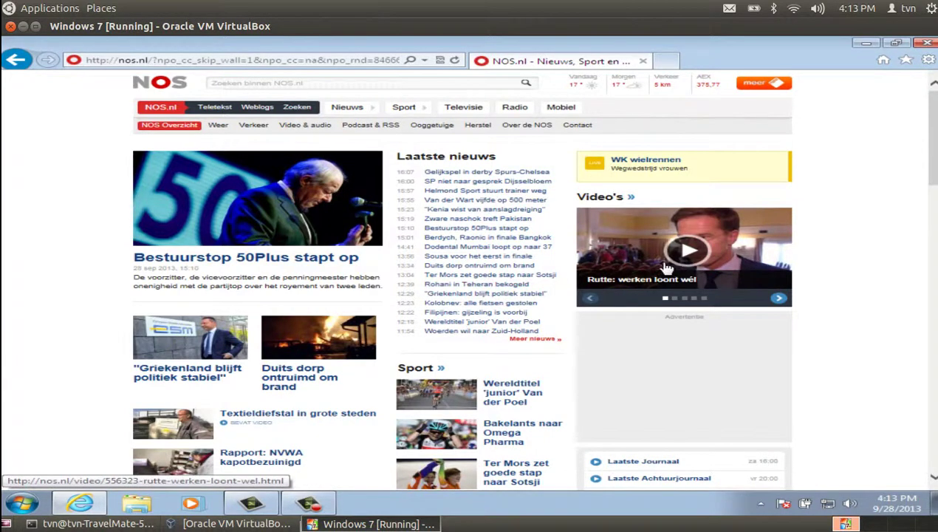
scroll(688, 255, "down", 2)
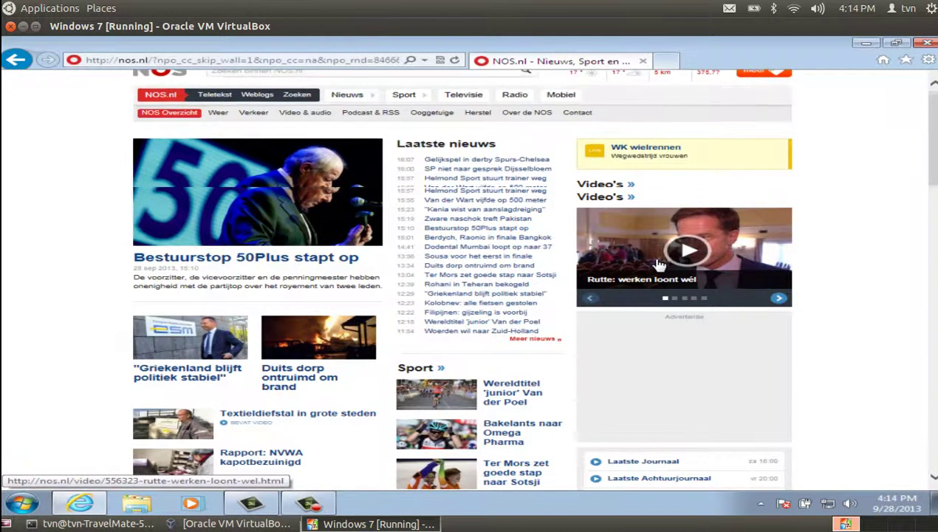
scroll(627, 266, "up", 2)
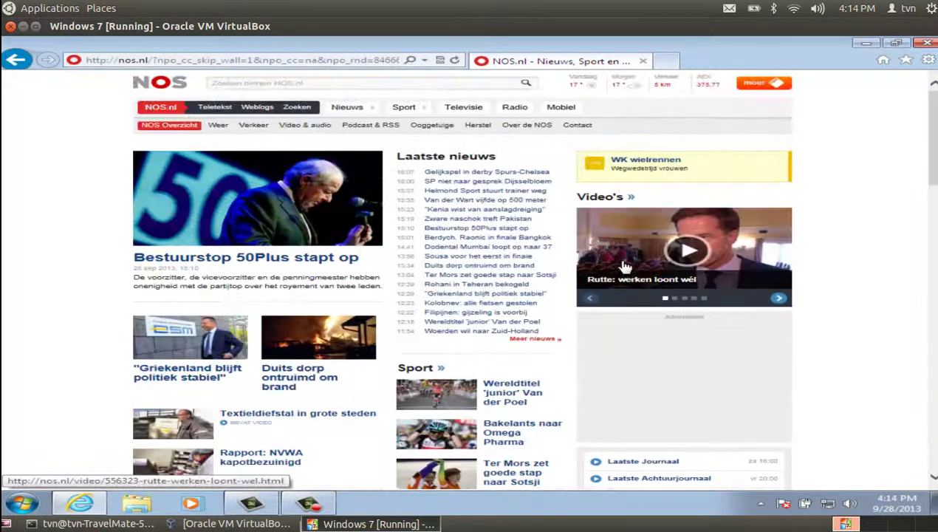
Try the NOS Televisie, Nieuws and Weer pages, returning to the homepage after each error
left_click(473, 108)
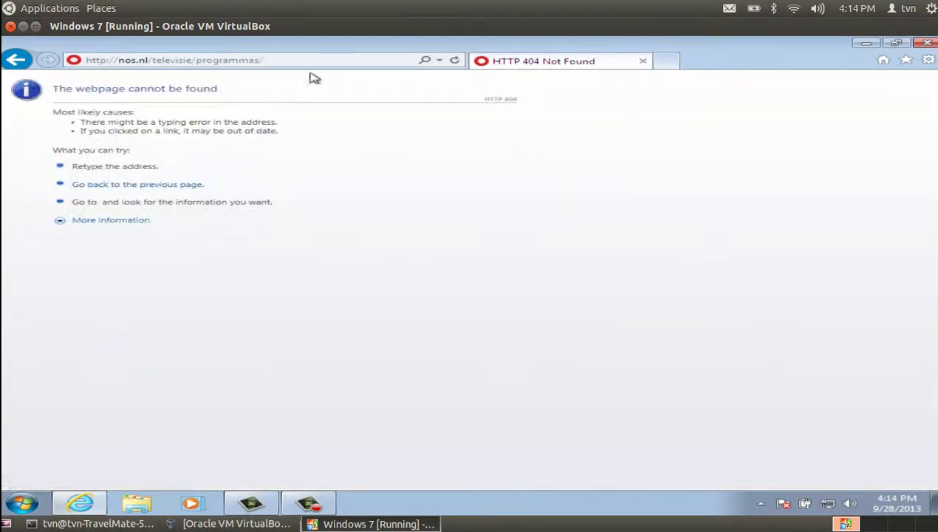
left_click(18, 62)
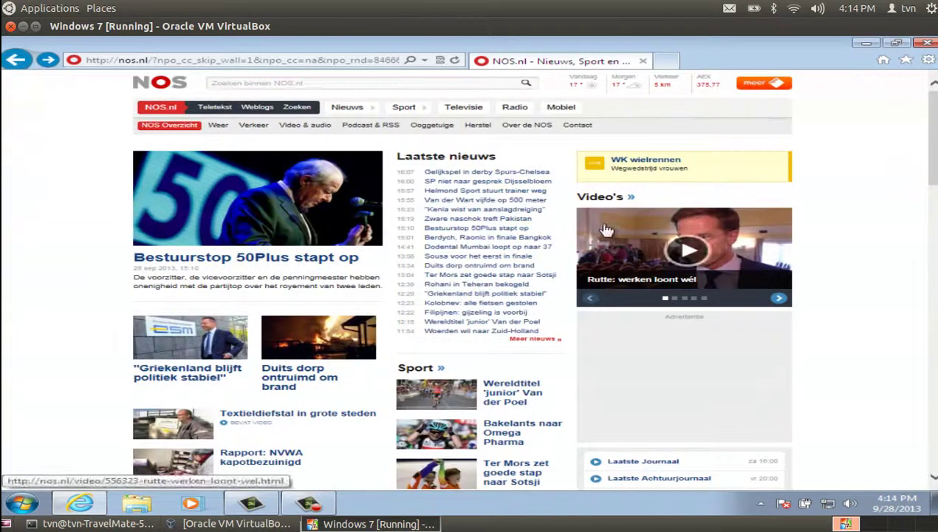
left_click(459, 109)
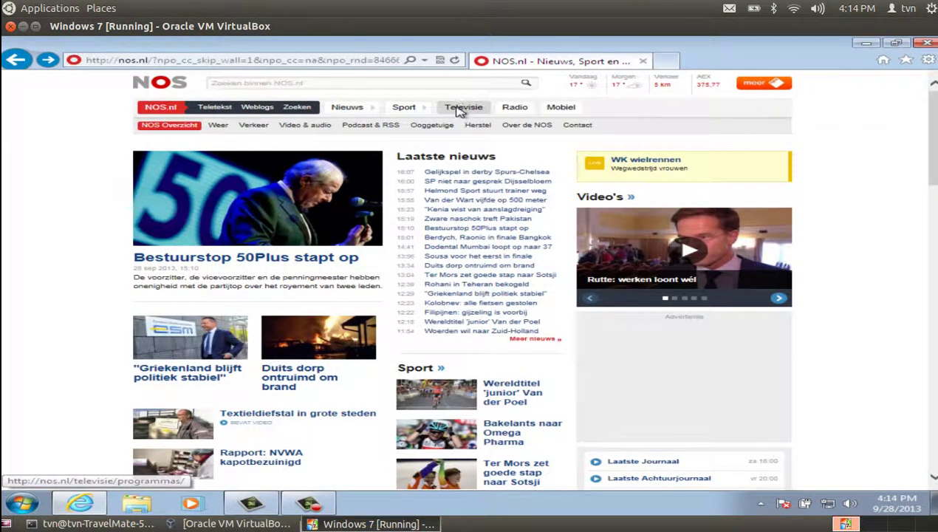
left_click(7, 66)
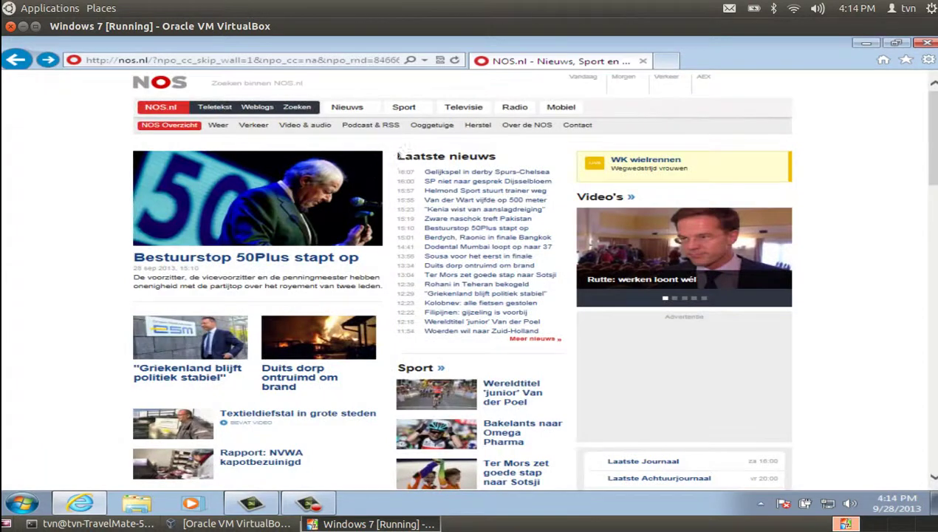
left_click(341, 107)
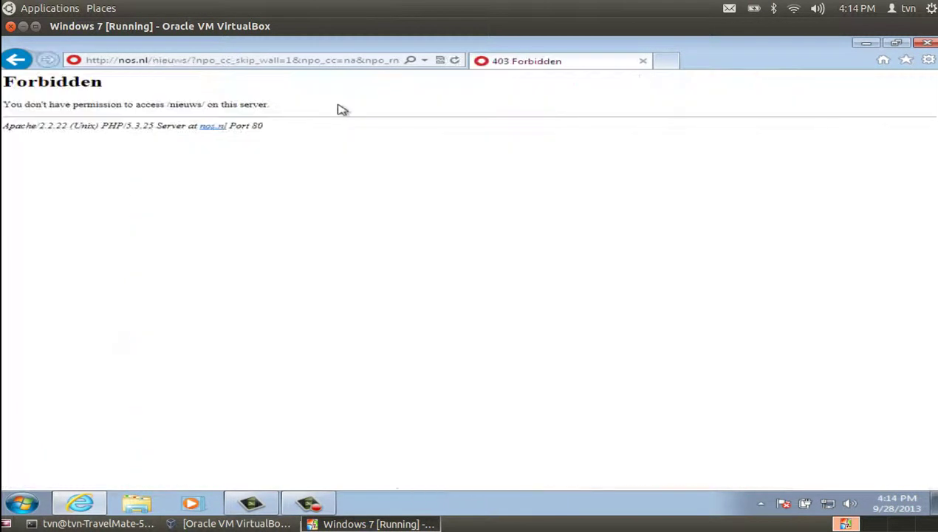
left_click(15, 67)
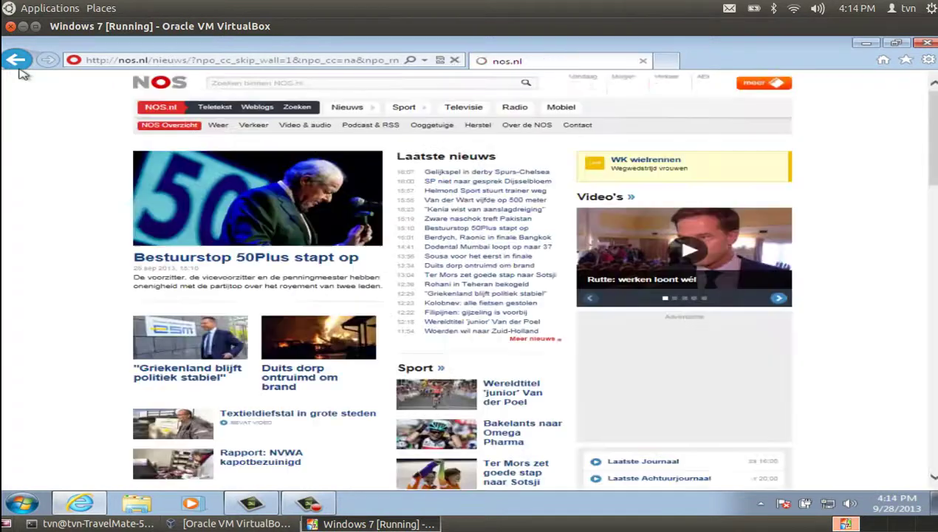
left_click(219, 126)
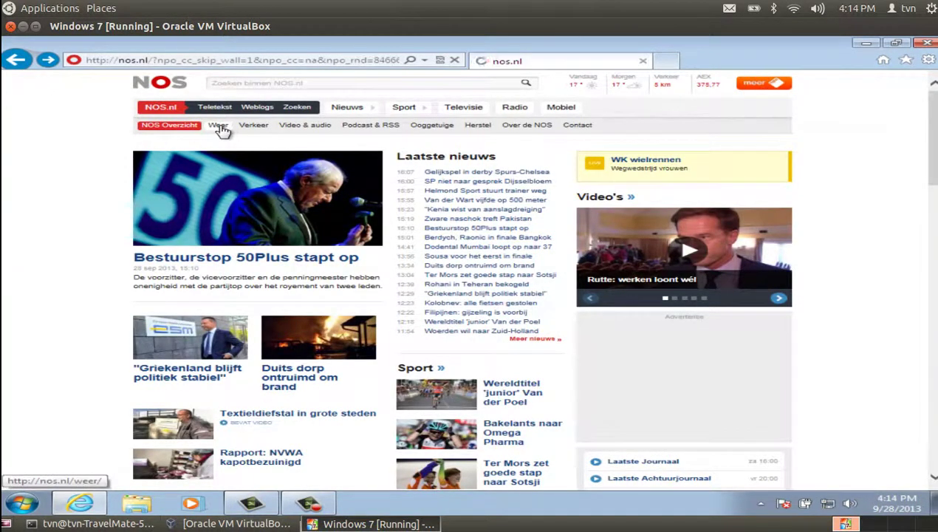
left_click(16, 60)
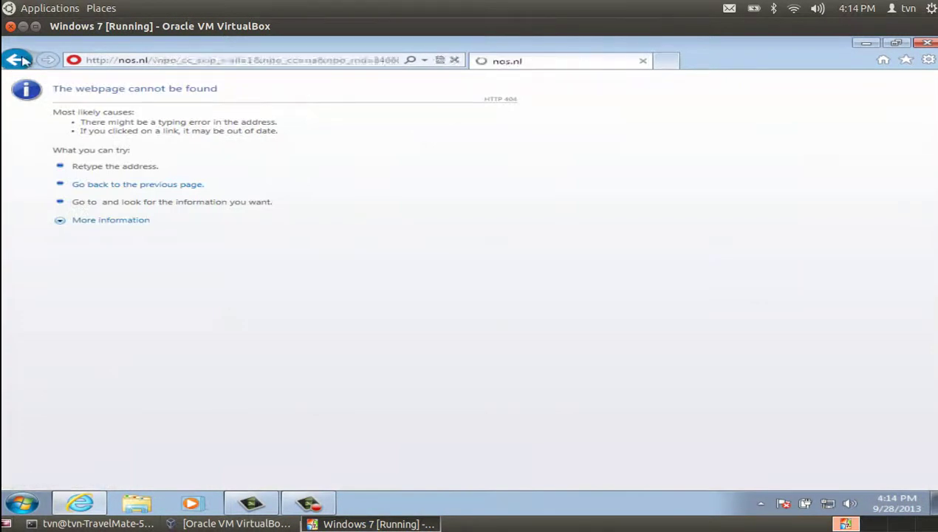
Select the entire web address and delete it
left_click(299, 64)
right_click(299, 64)
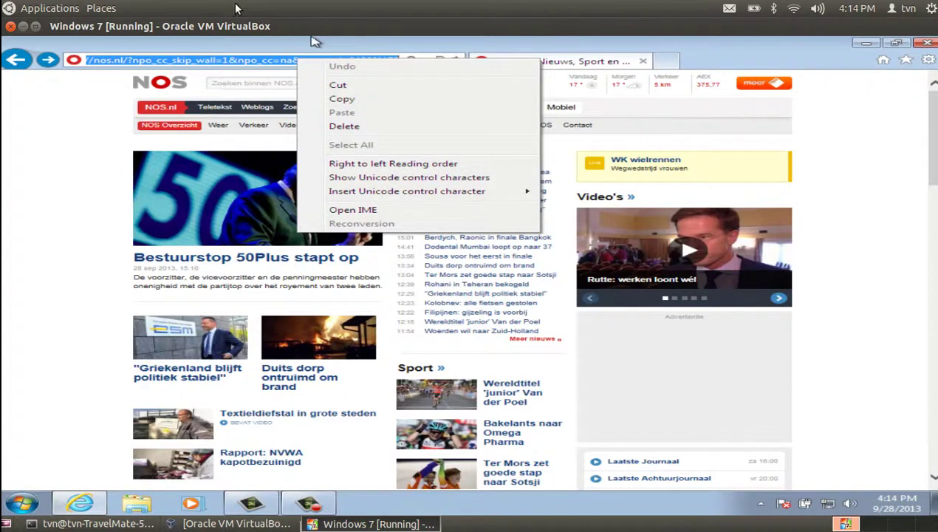
left_click(217, 59)
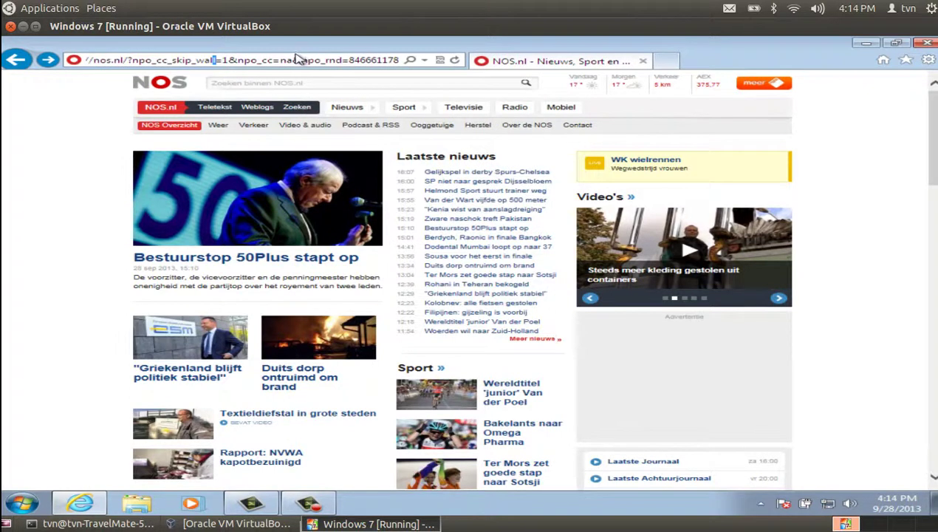
right_click(293, 63)
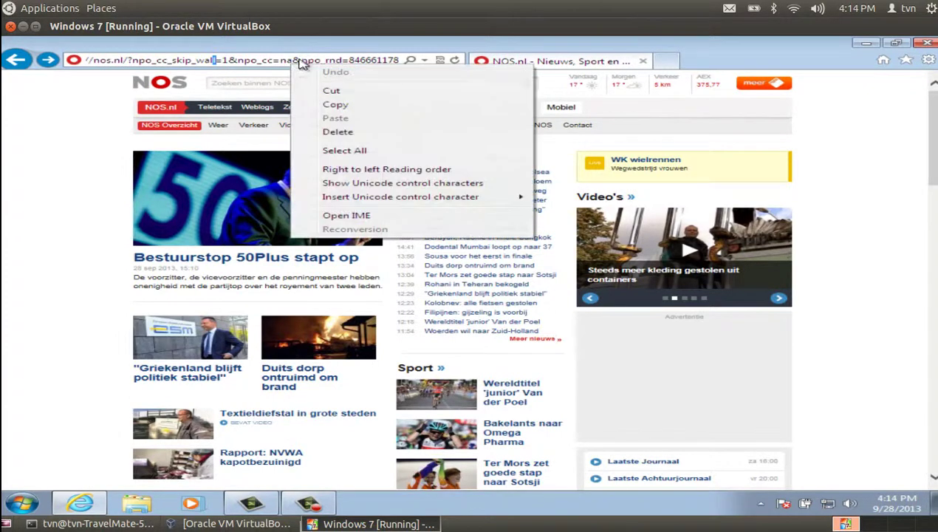
left_click(344, 150)
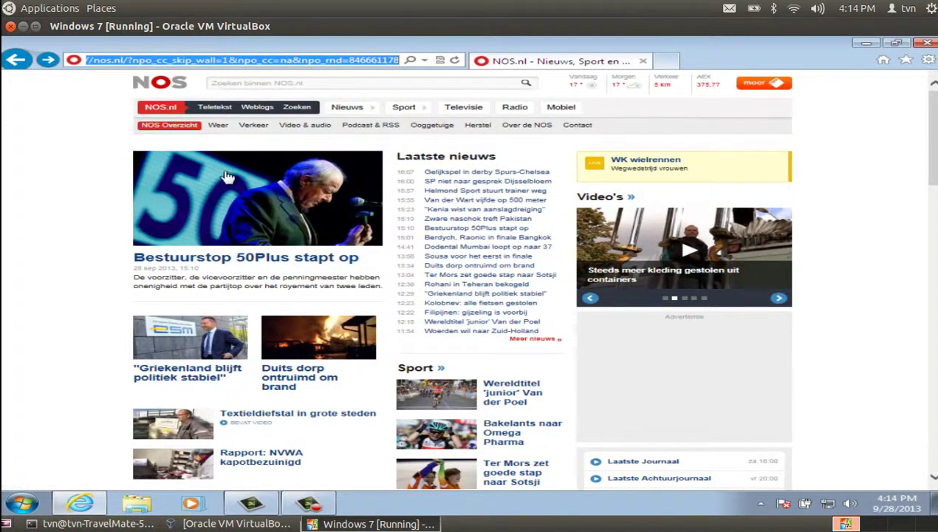
key("BackSpace")
type("w")
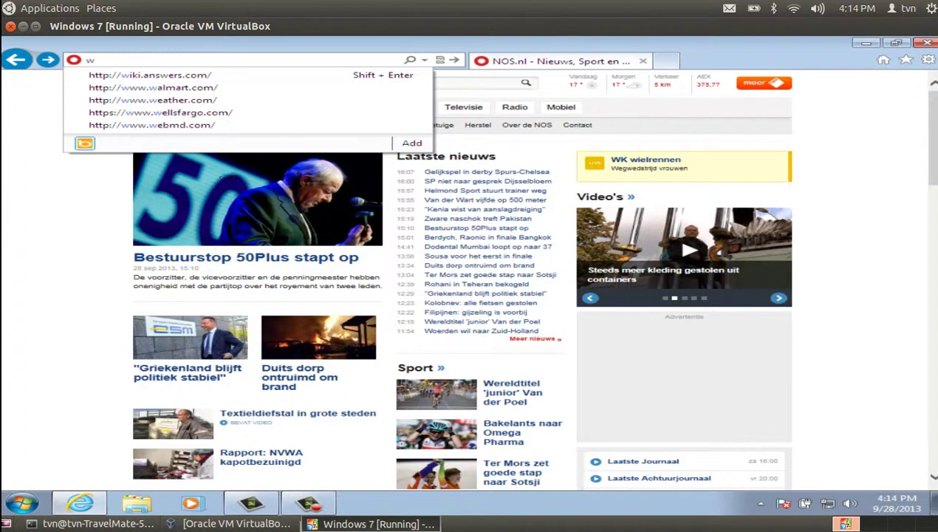
type("ww.n.nl")
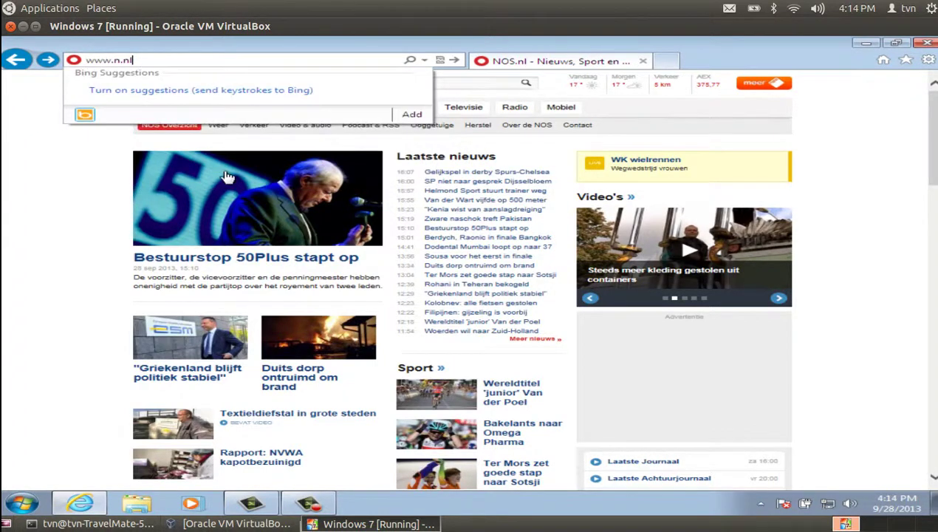
key("Return")
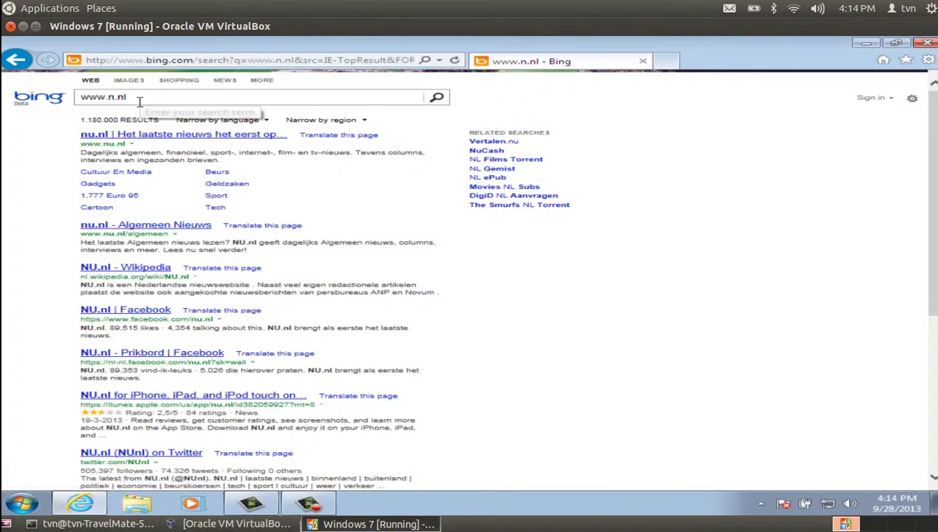
left_click(203, 101)
left_click(168, 63)
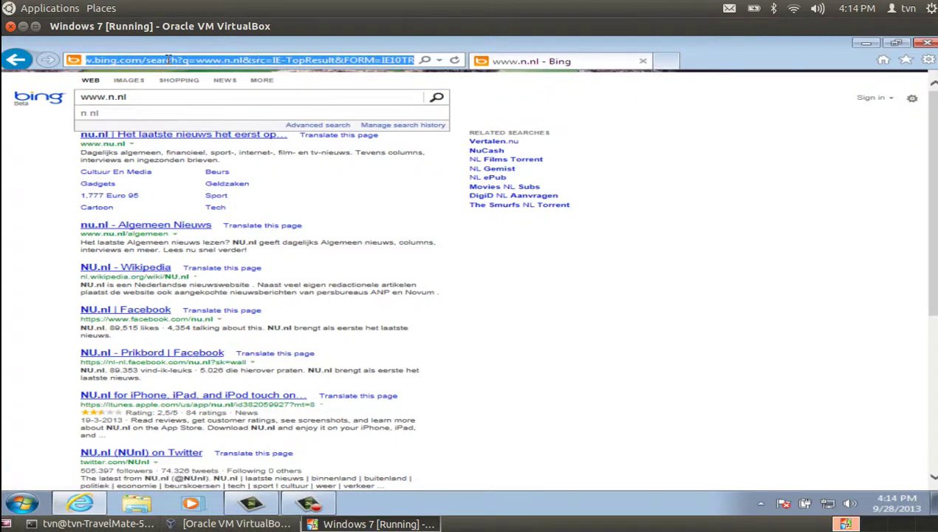
key("BackSpace")
type("w")
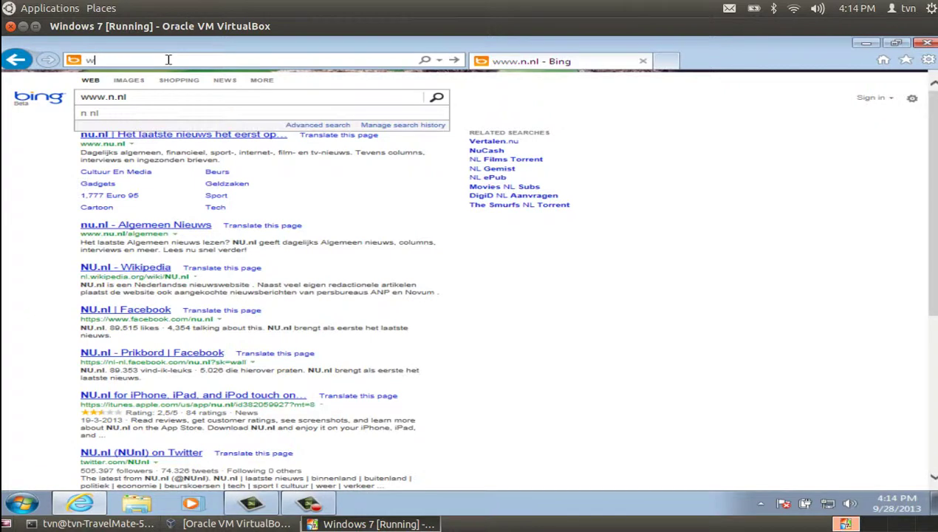
type("ww.nu.nl")
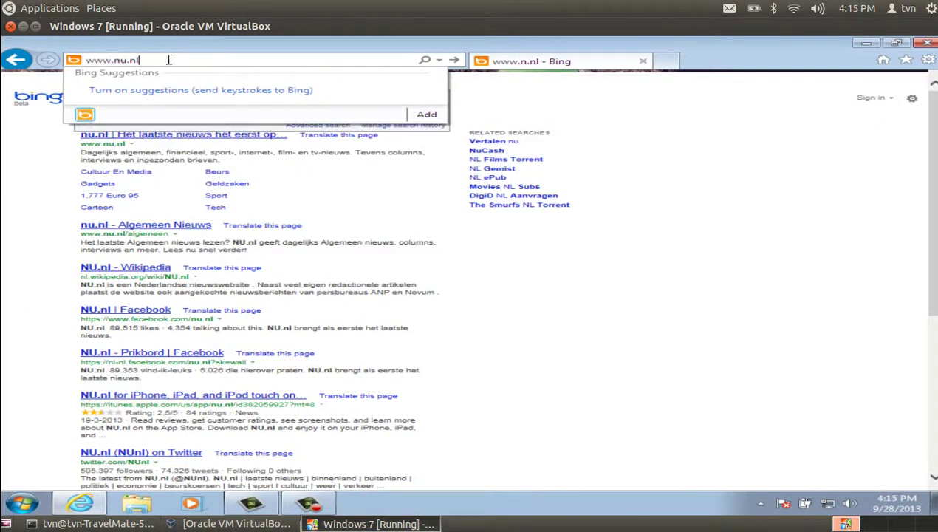
key("Return")
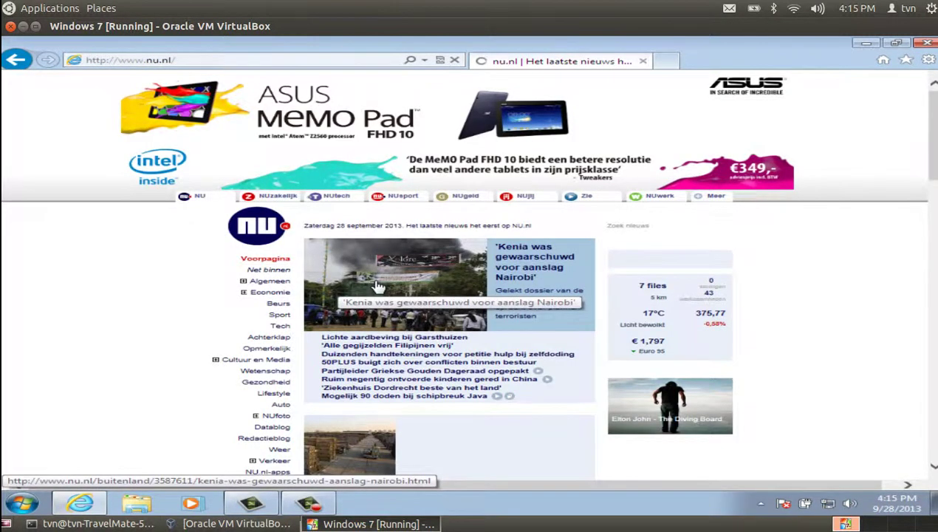
Scroll the nu.nl homepage and accept its cookie notice with Akkoord
scroll(377, 287, "down", 3)
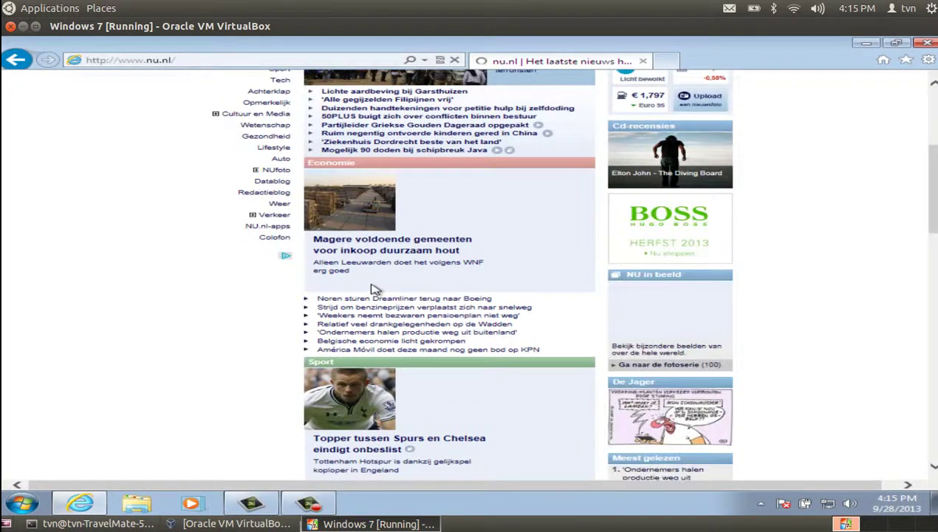
scroll(370, 288, "down", 2)
scroll(368, 294, "down", 1)
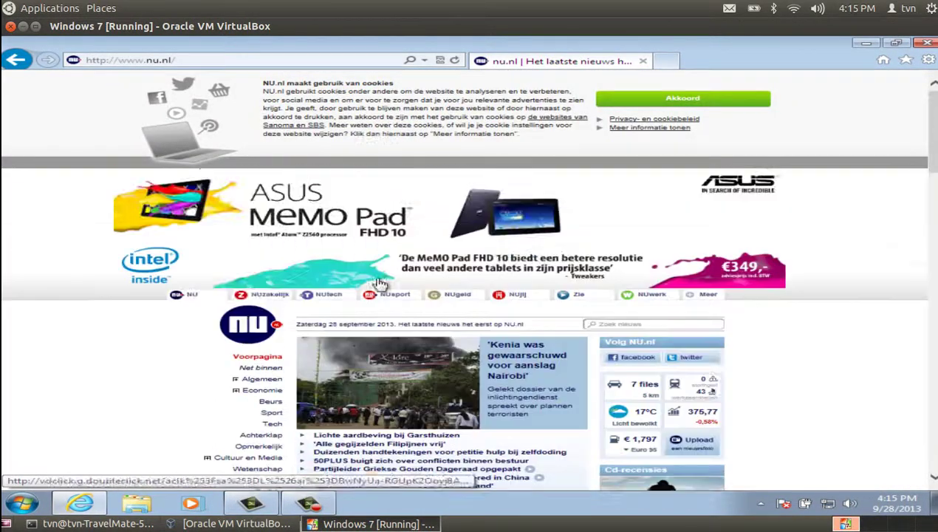
left_click(655, 102)
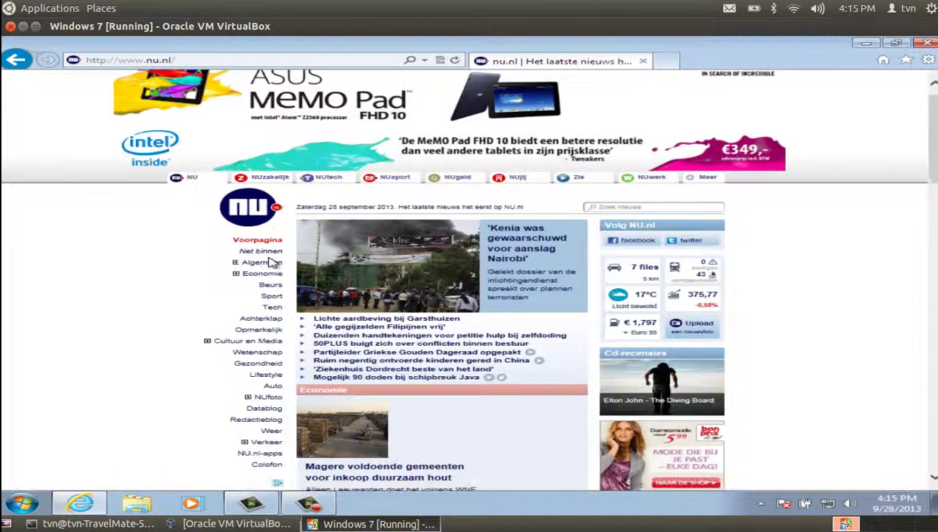
Open the Wetenschap section and scroll through its science stories
scroll(273, 262, "down", 1)
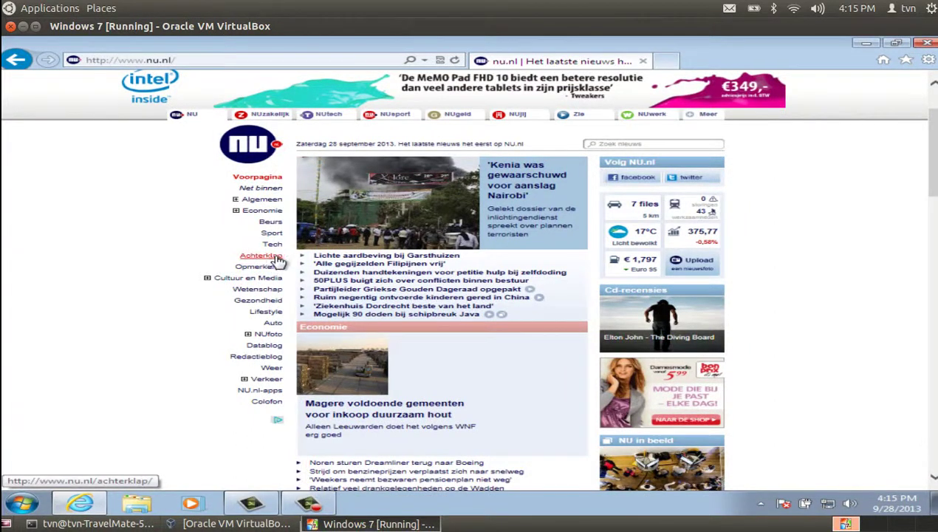
scroll(273, 269, "down", 8)
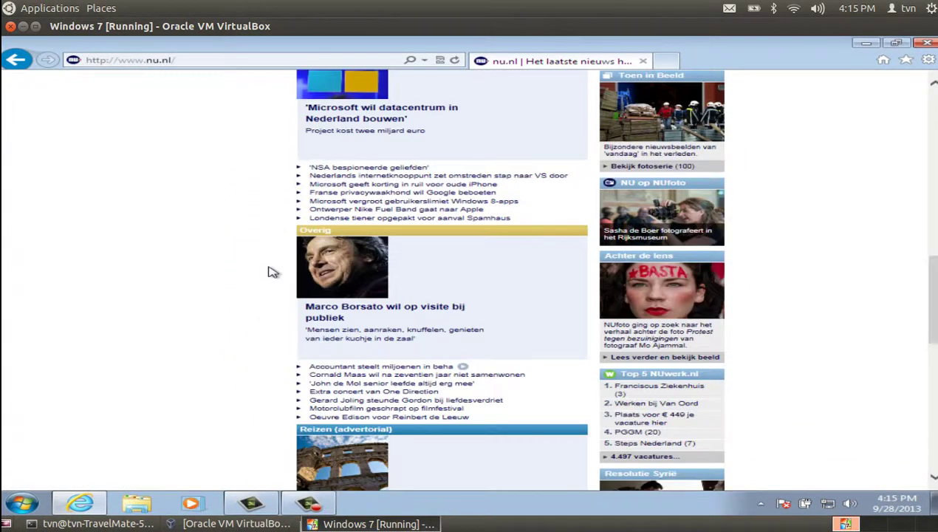
scroll(273, 272, "down", 3)
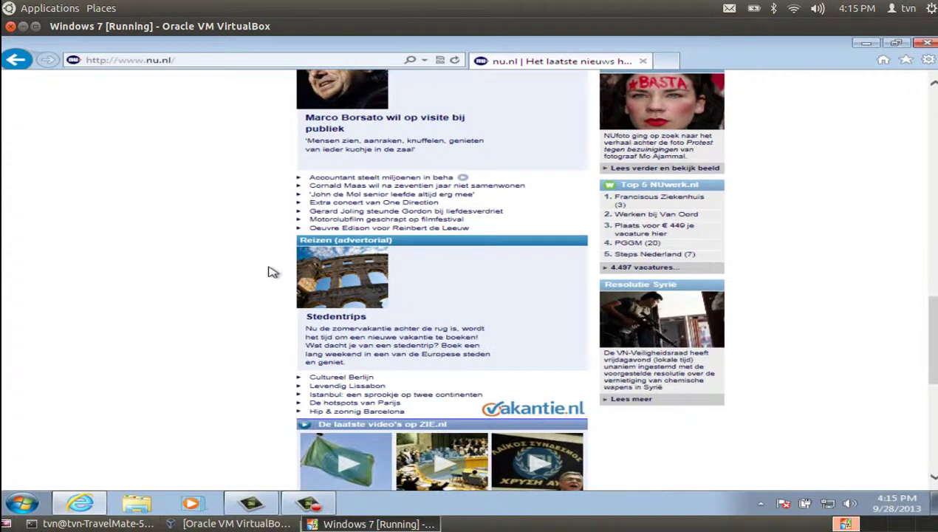
scroll(270, 271, "down", 3)
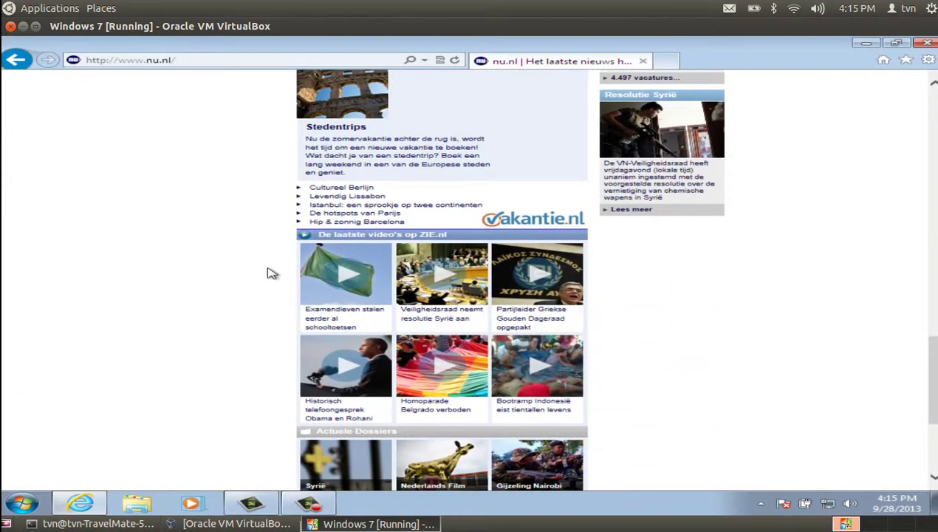
scroll(269, 273, "up", 15)
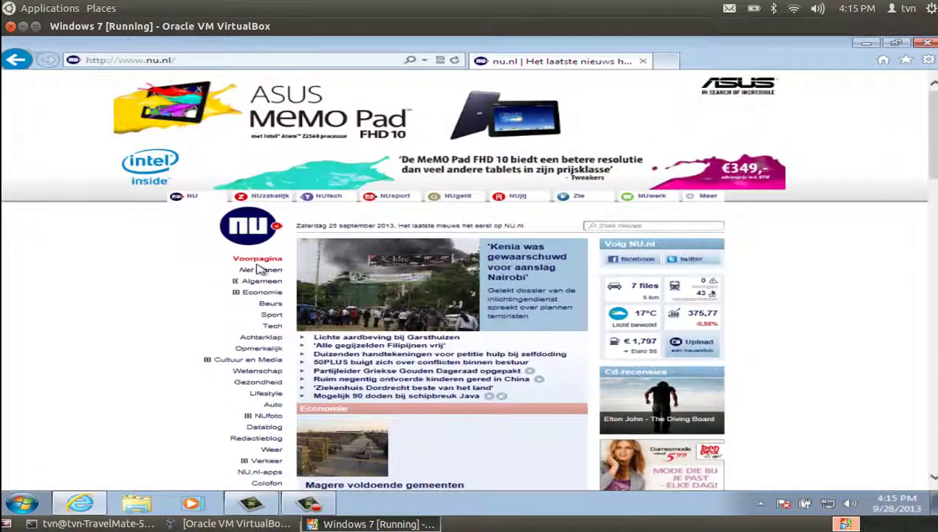
scroll(258, 271, "down", 1)
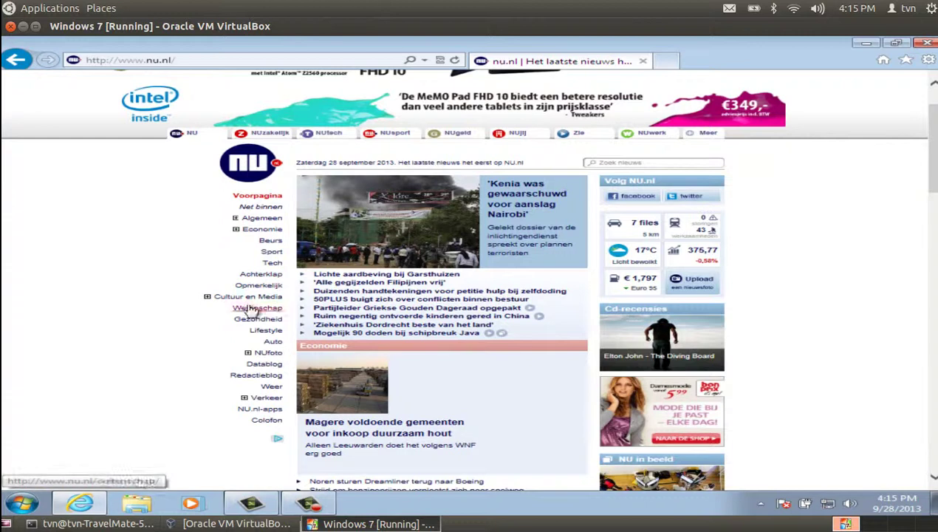
left_click(255, 310)
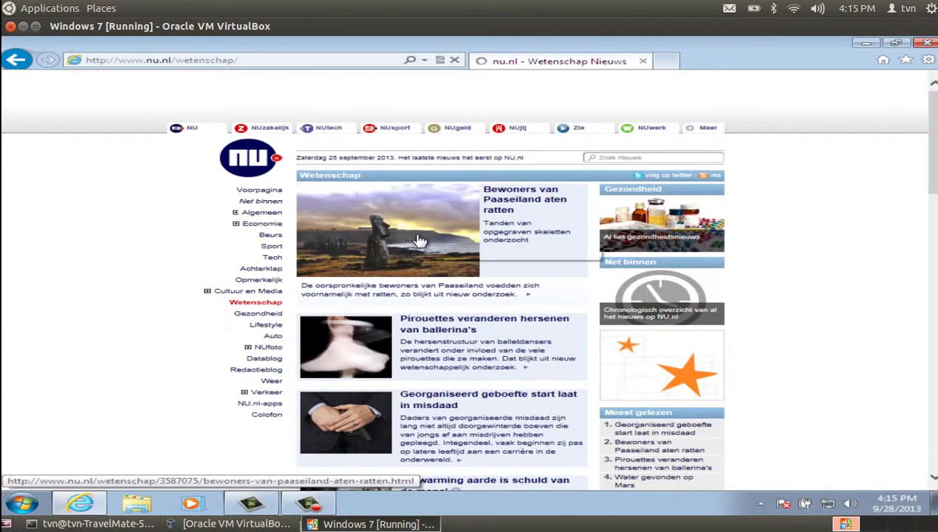
scroll(419, 240, "down", 3)
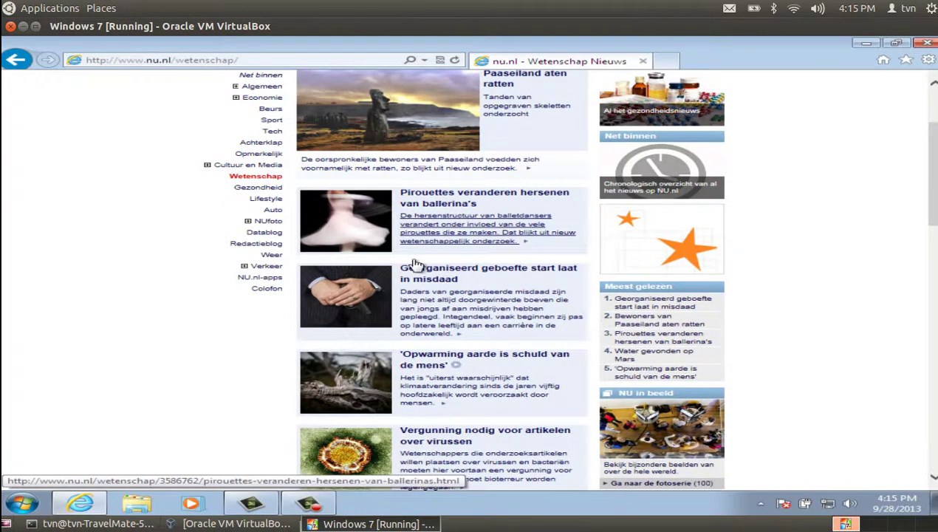
scroll(414, 265, "down", 4)
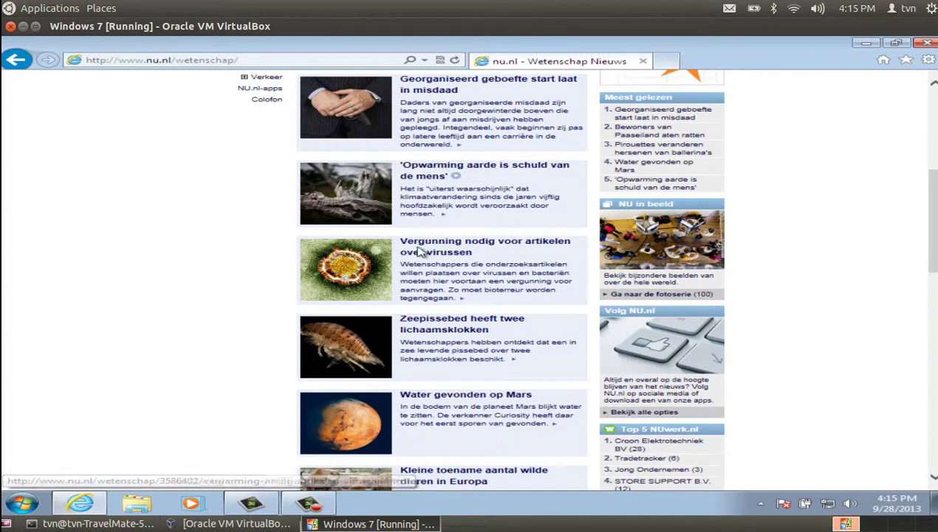
scroll(406, 262, "down", 10)
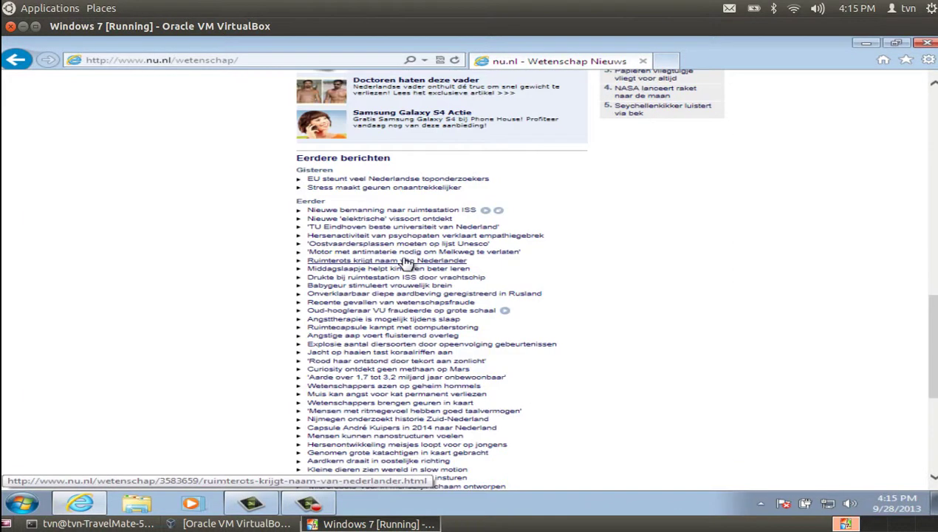
scroll(406, 262, "up", 15)
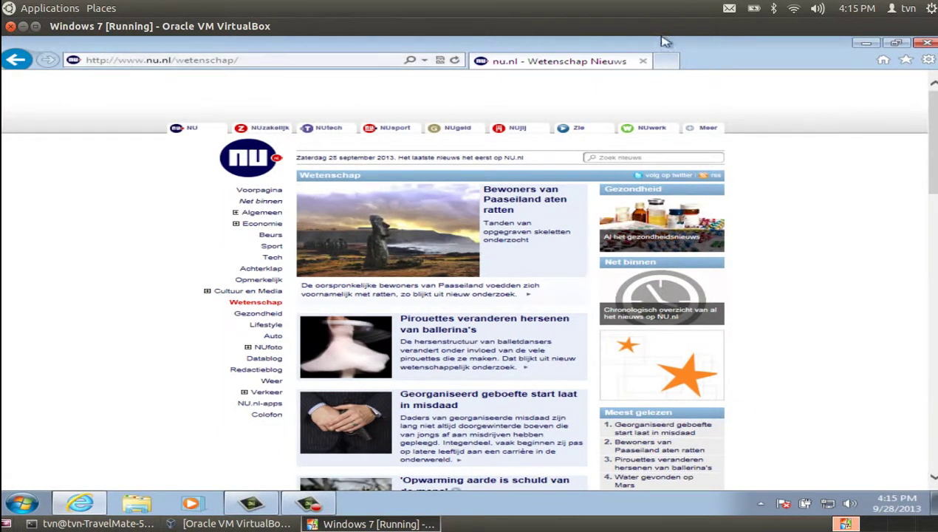
Close the browser, stop the 2:24 recording and choose Save and Edit
left_click(927, 45)
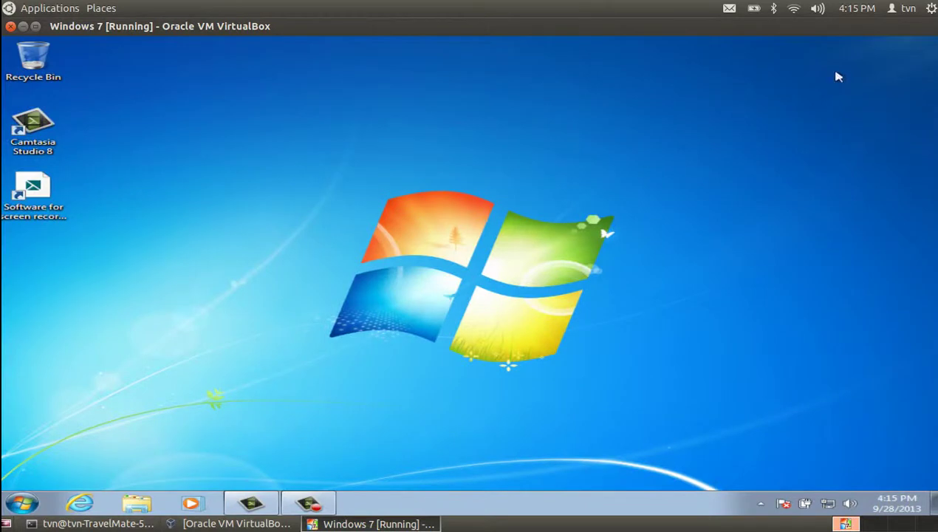
left_click(308, 503)
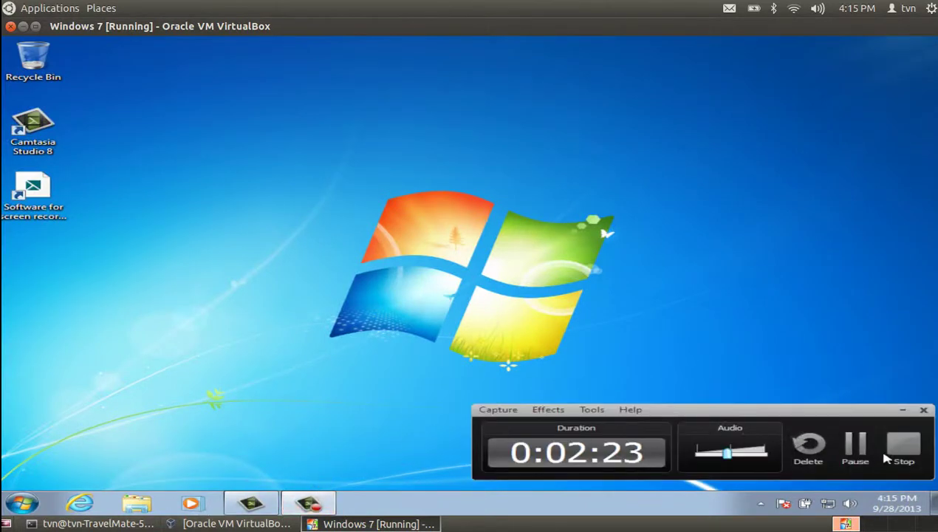
left_click(902, 449)
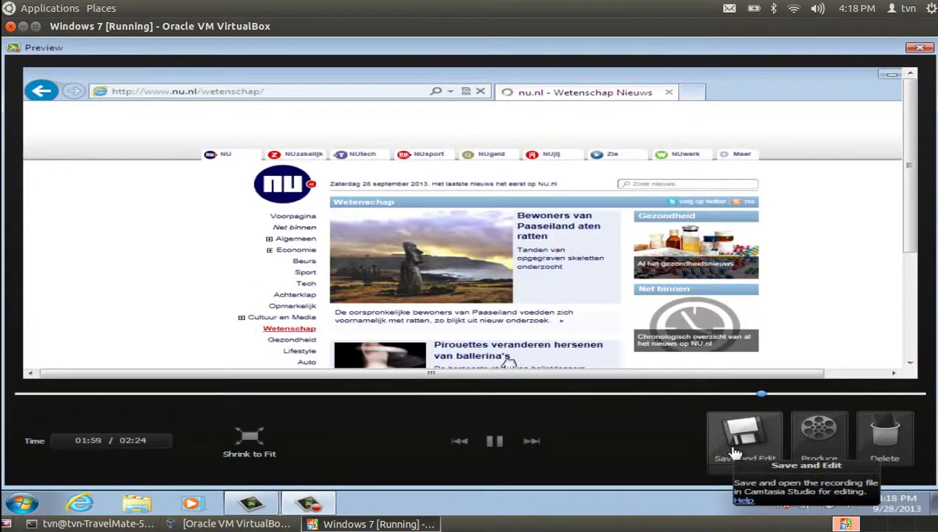
left_click(736, 449)
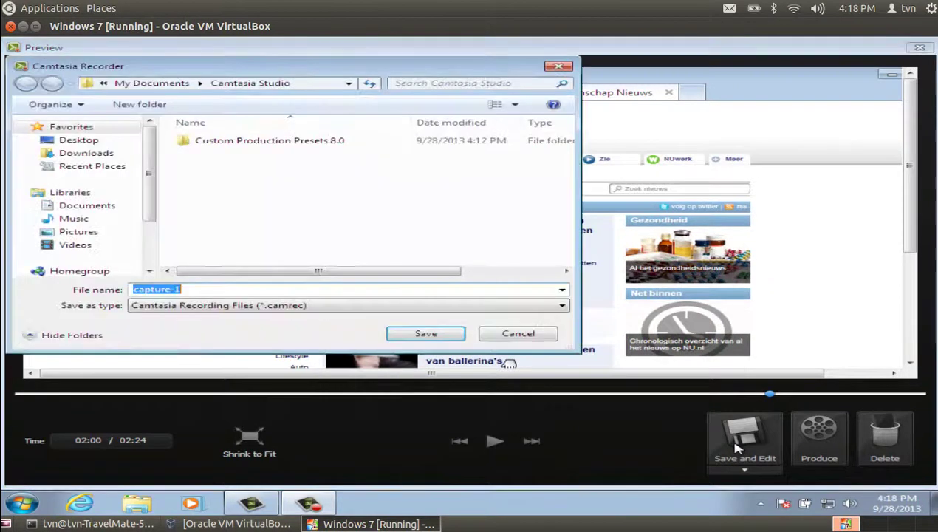
Save the capture as testopname, a Camtasia Recording File (*.camrec)
left_click(212, 291)
left_click_drag(210, 292, 103, 269)
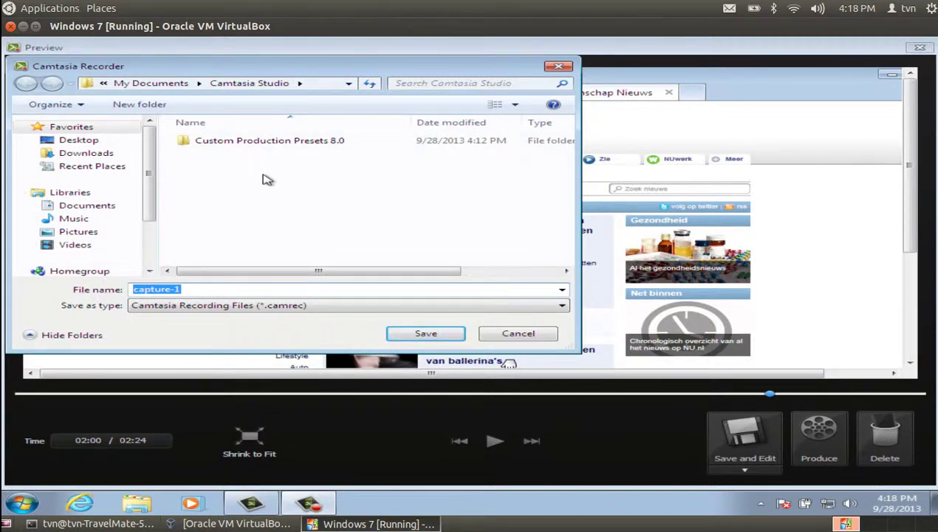
type("testopname")
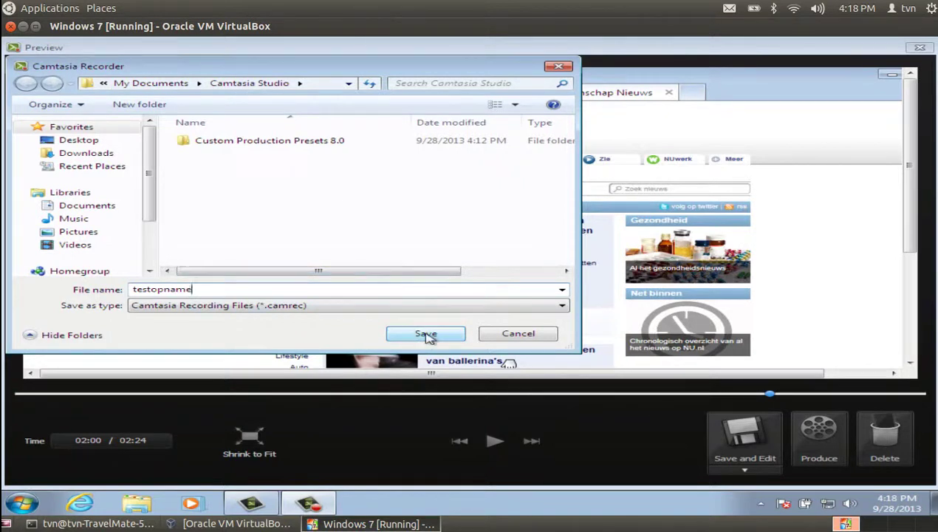
left_click(426, 335)
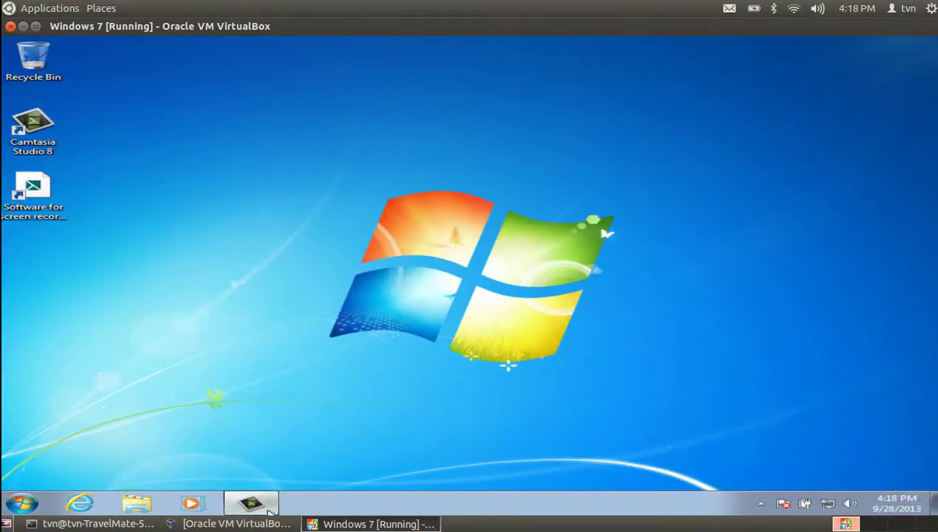
Set the editing dimensions to 1024 x 768 Recording Dimensions
mouse_move(266, 509)
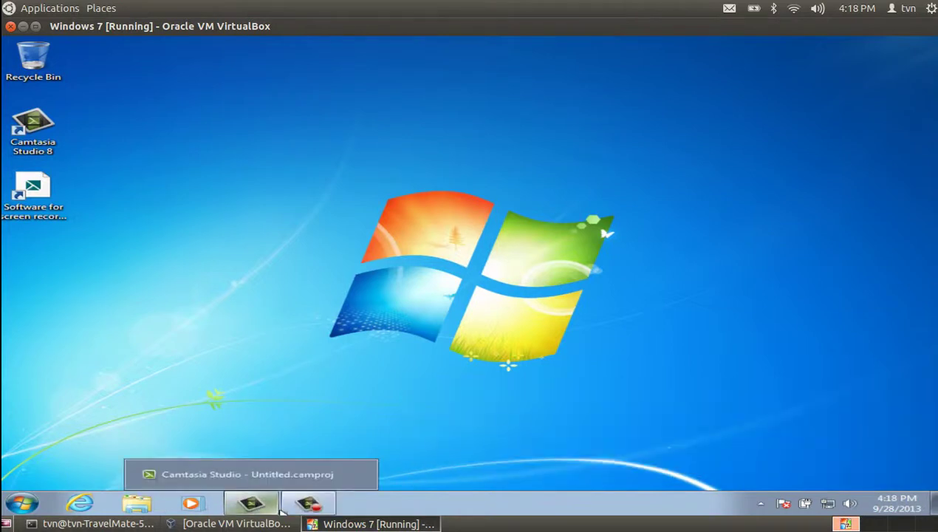
mouse_move(310, 508)
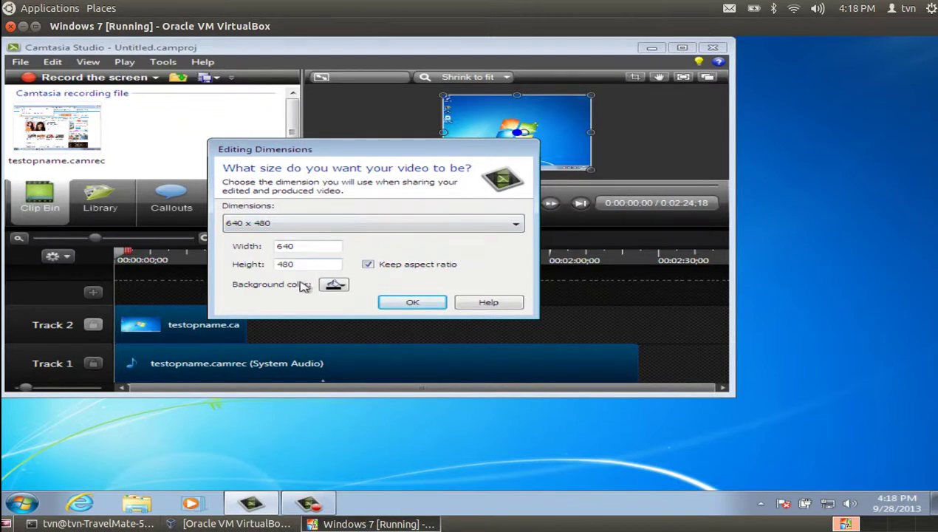
left_click(306, 234)
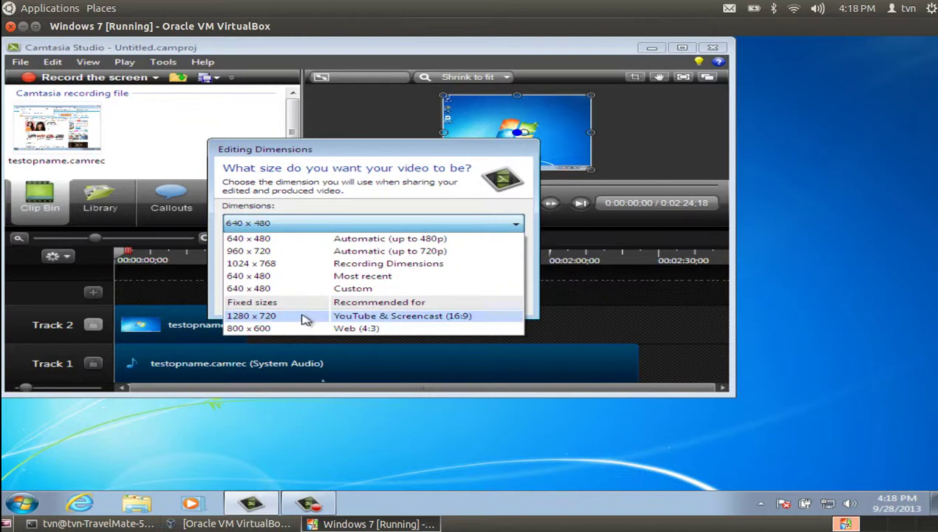
left_click(314, 263)
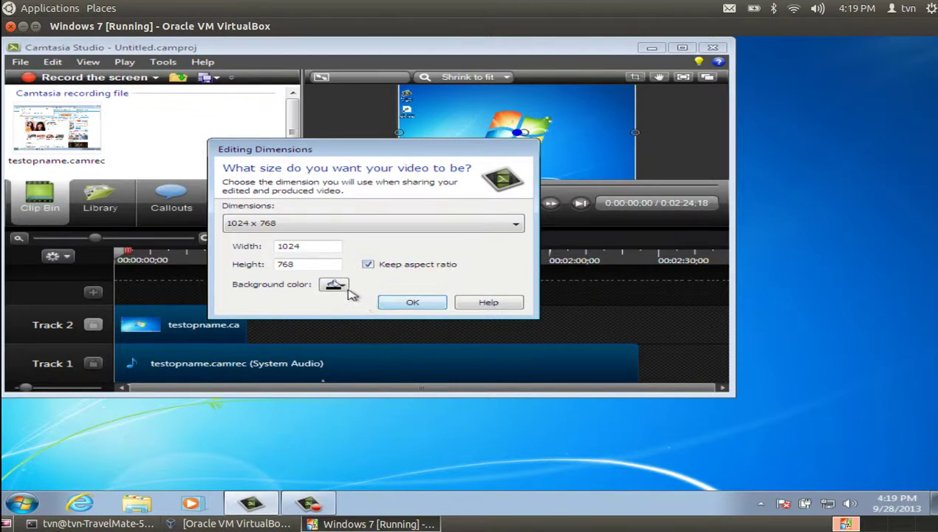
left_click(403, 303)
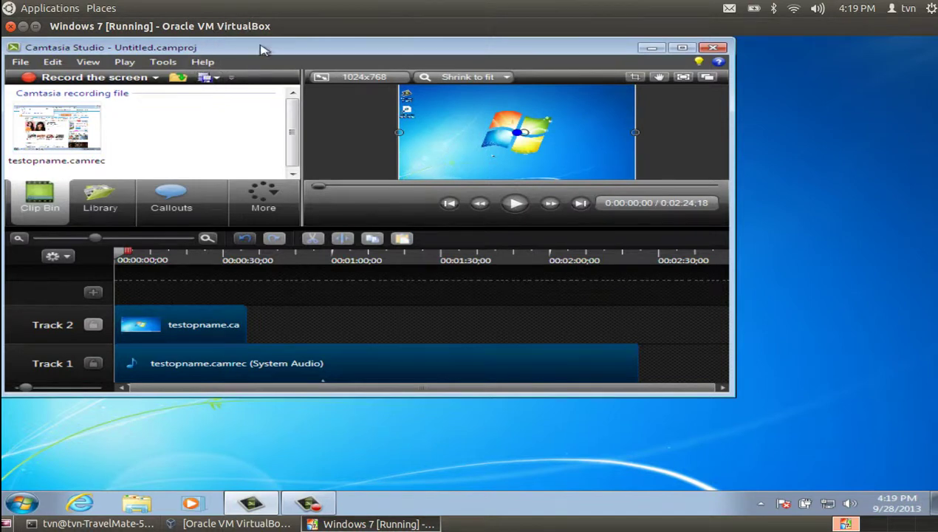
Drag the testopname clip later on the timeline to leave a black gap at the start
left_click_drag(264, 50, 448, 108)
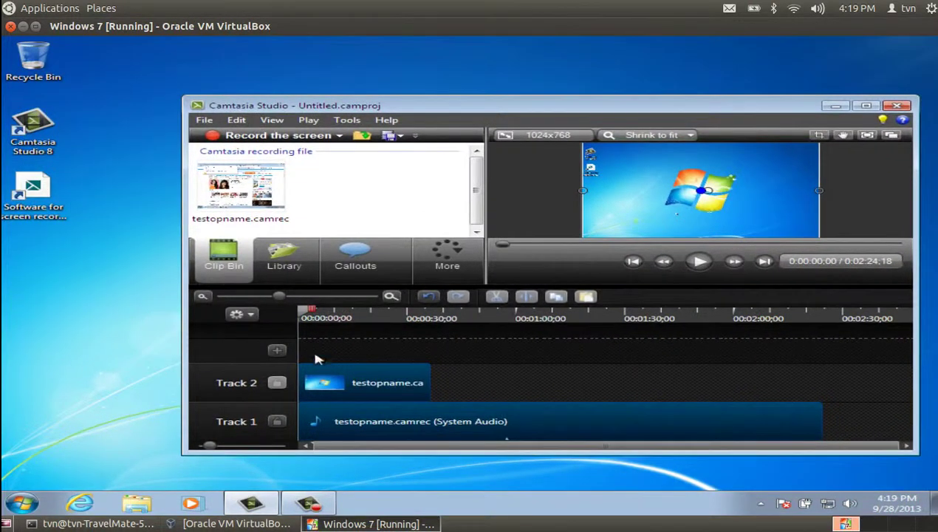
left_click_drag(346, 382, 494, 371)
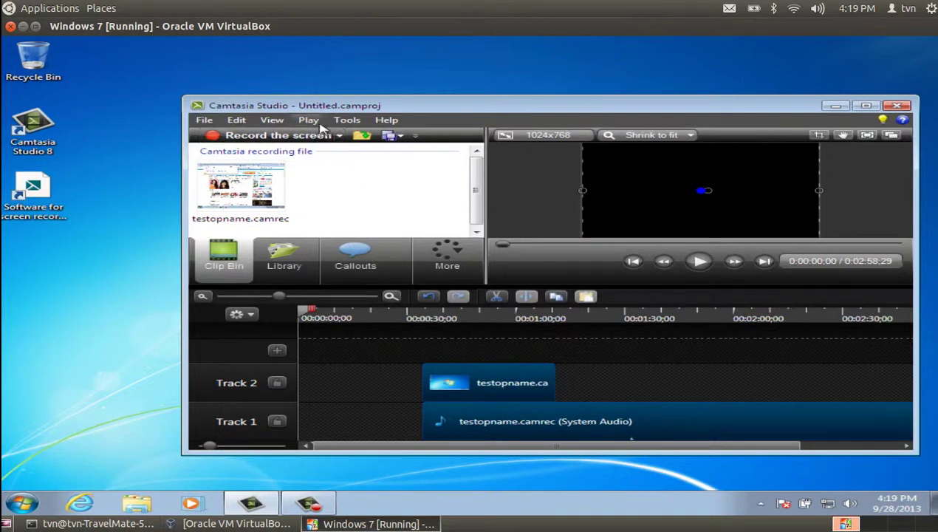
left_click(344, 122)
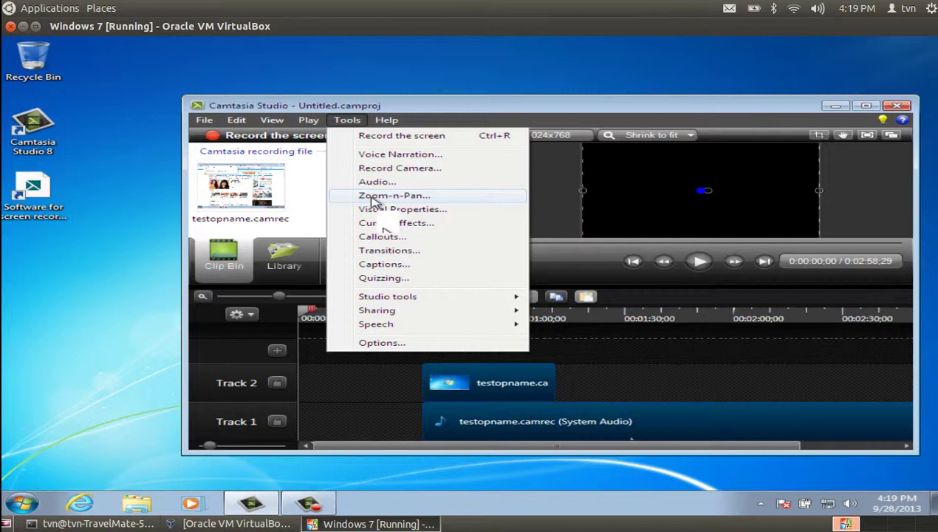
Add a Wide Arrow callout and move its clip onto Track 2
left_click(382, 236)
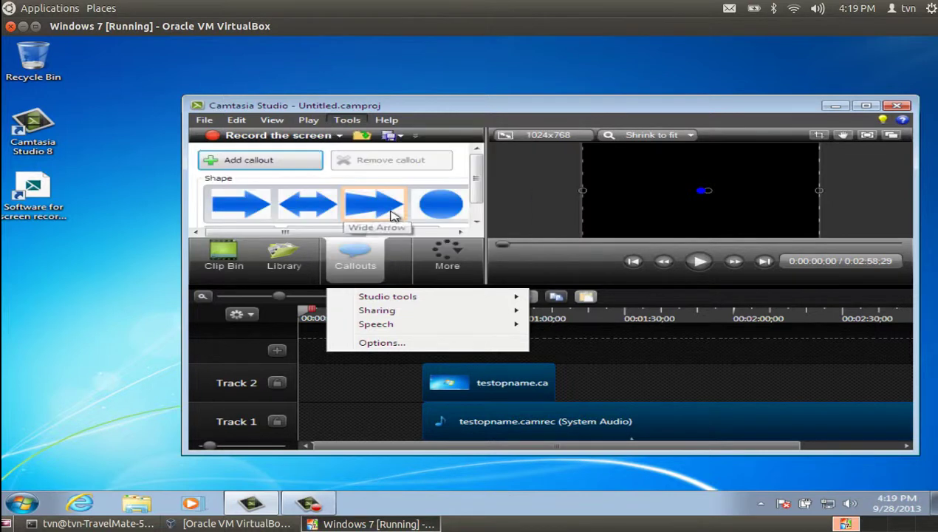
left_click(378, 211)
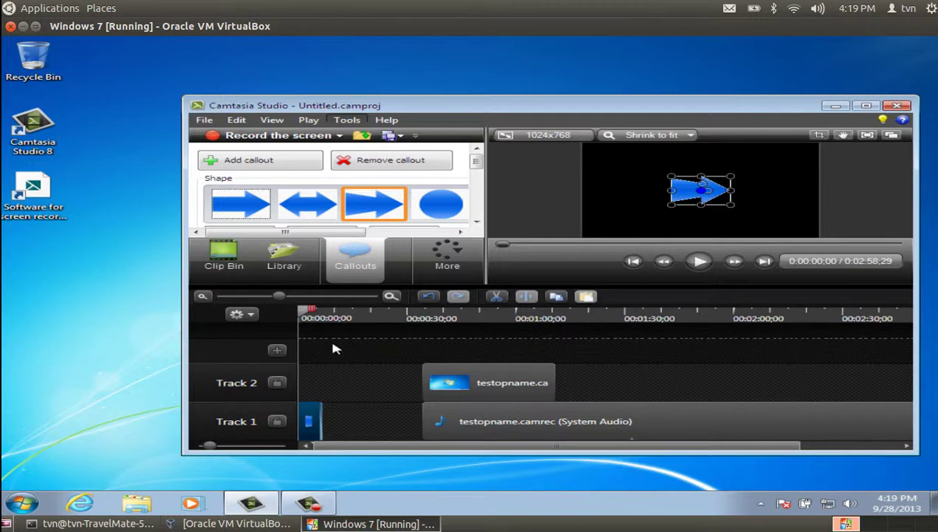
left_click(334, 348)
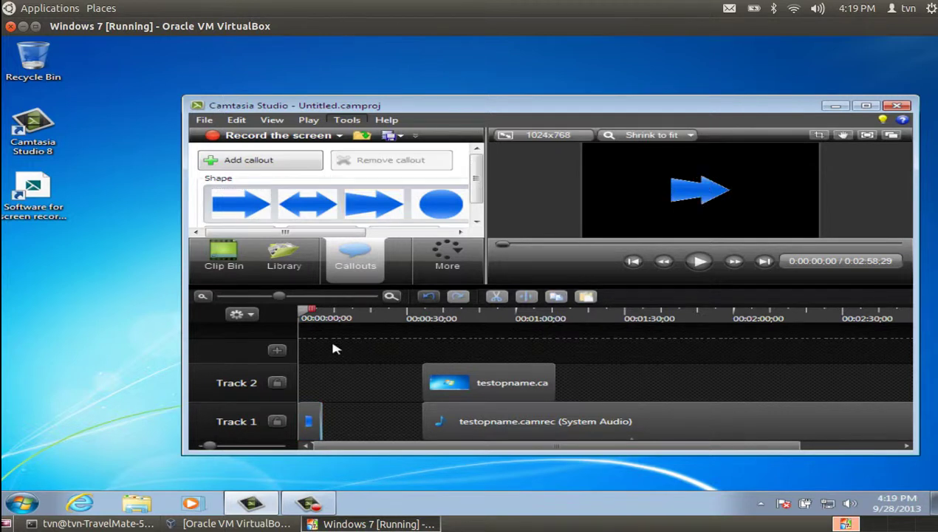
right_click(327, 344)
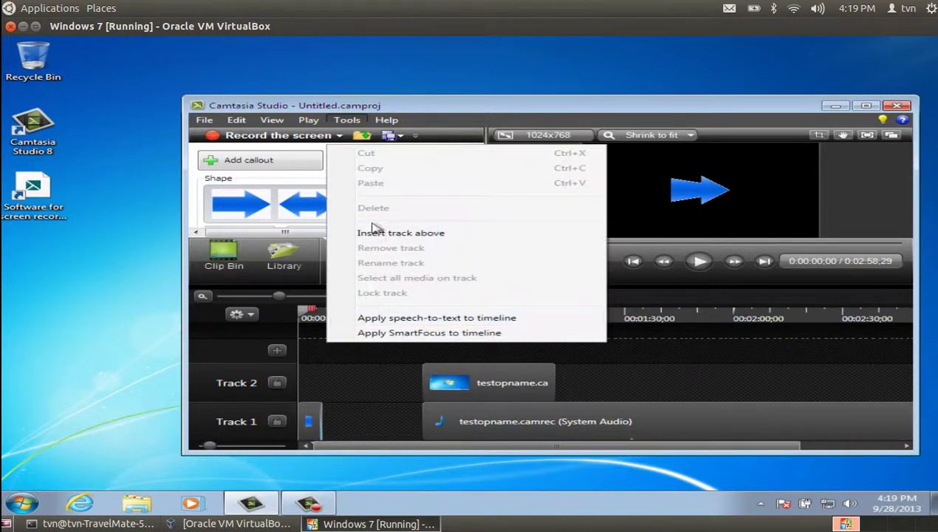
left_click(352, 378)
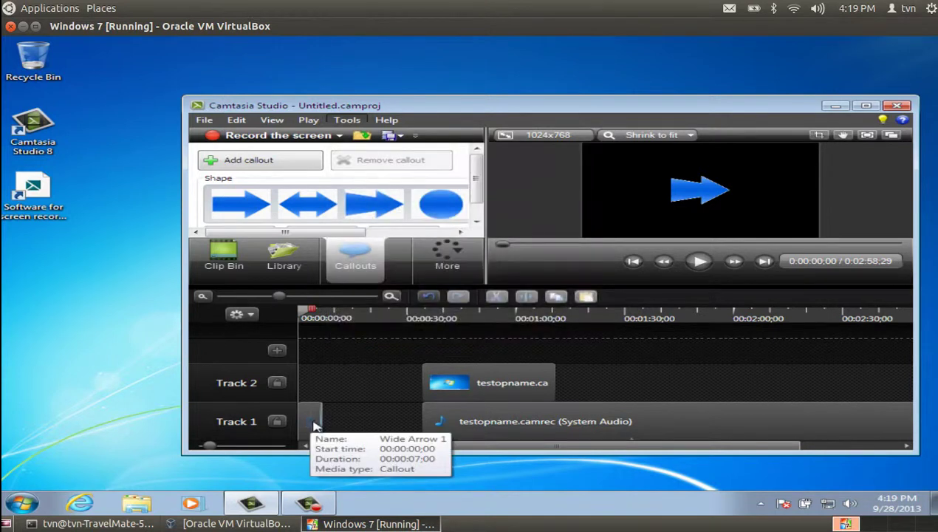
left_click_drag(314, 425, 385, 375)
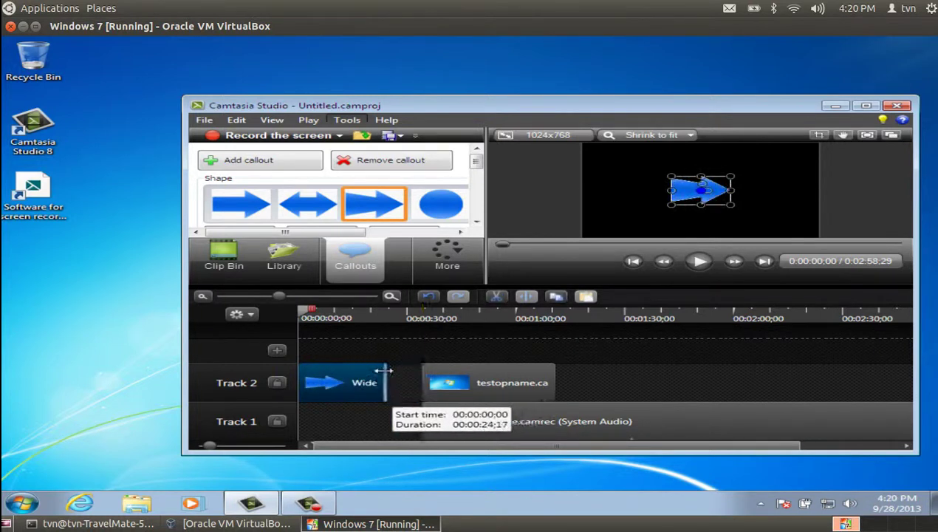
Shorten the callout clip and slide the recording clip left to follow it directly
left_click_drag(498, 384, 465, 378)
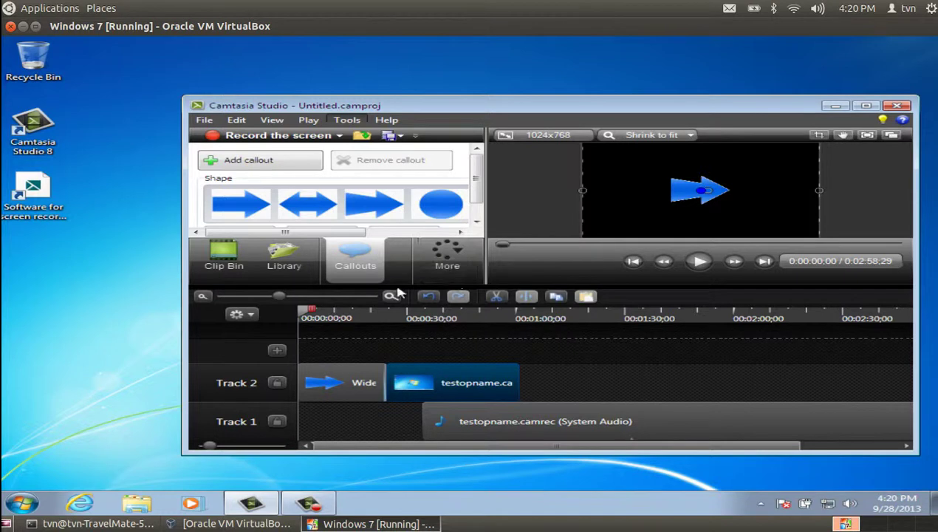
left_click(305, 347)
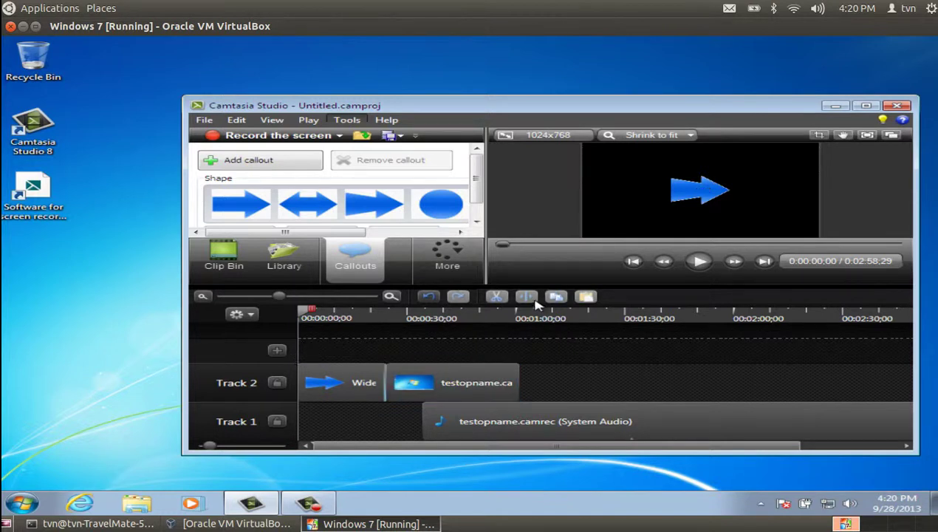
left_click(698, 261)
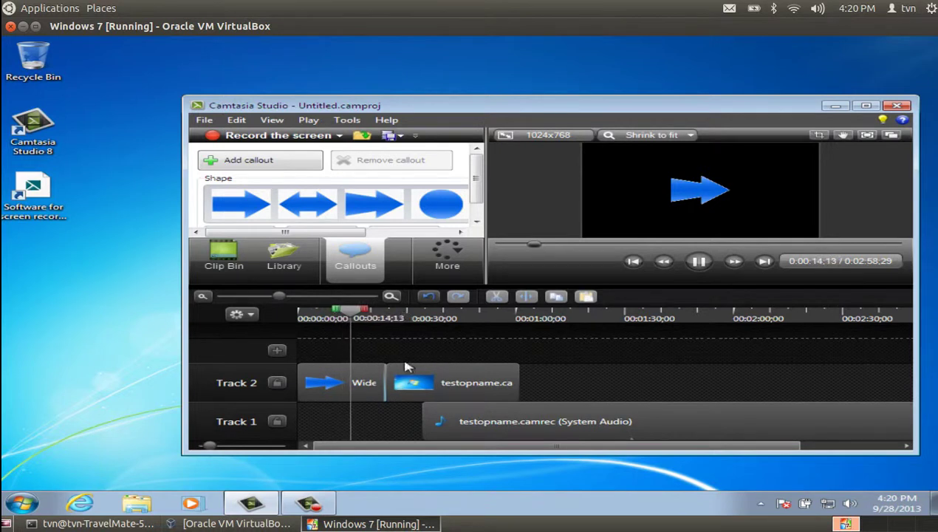
left_click_drag(383, 378, 331, 367)
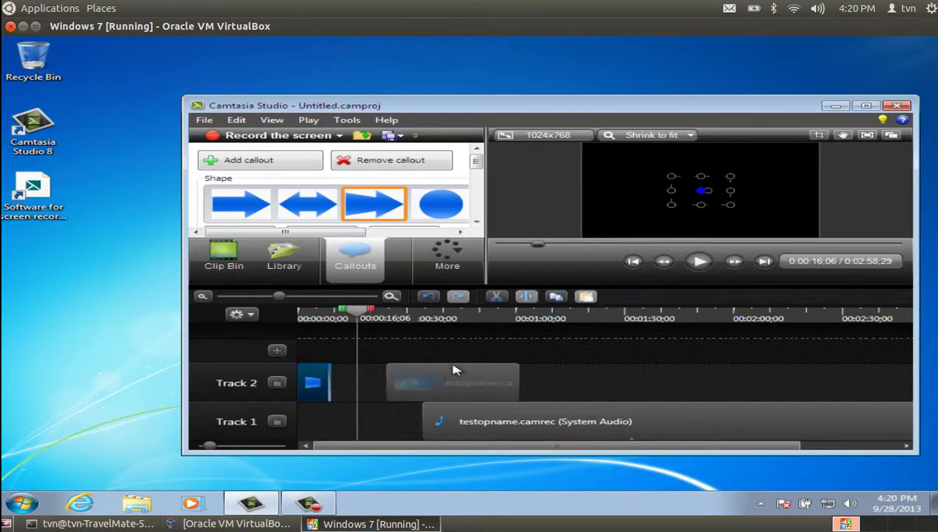
left_click_drag(487, 371, 403, 378)
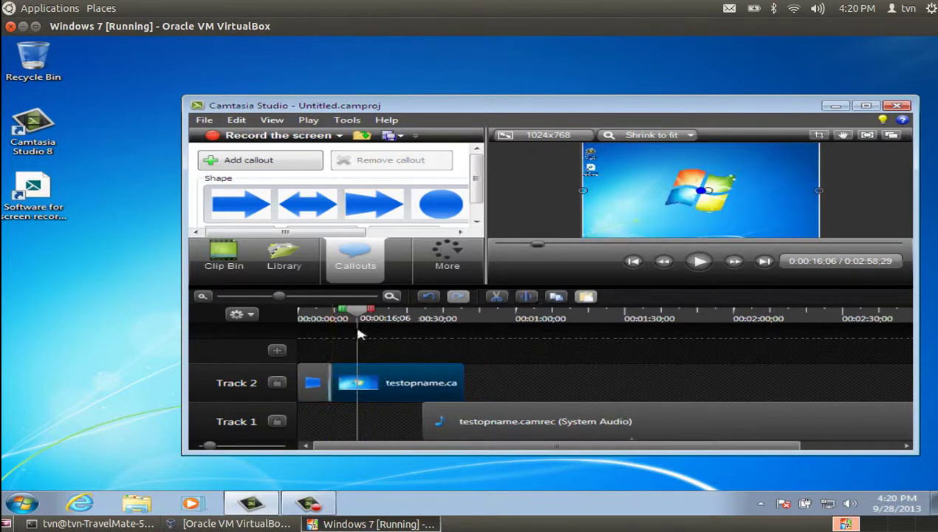
At 0:00, add a second Wide Arrow callout and place it left of the first arrow
left_click_drag(360, 315, 302, 316)
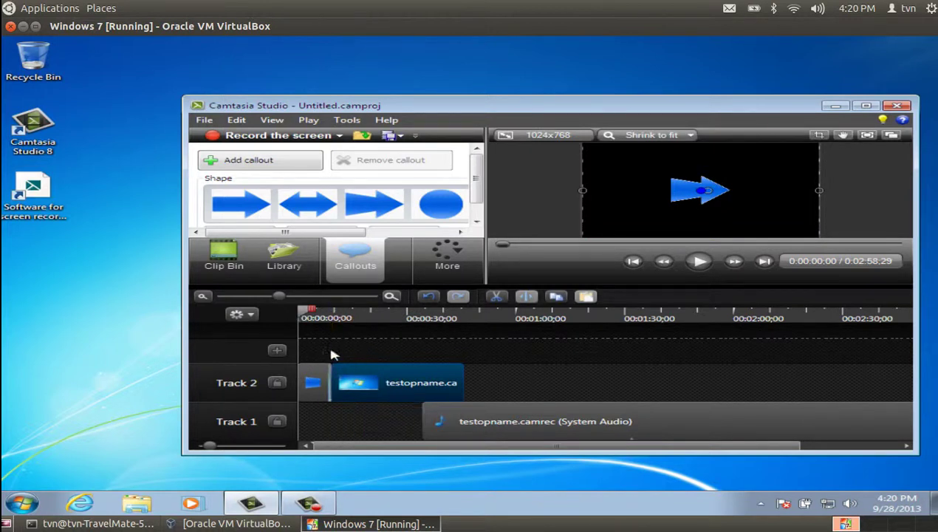
left_click(315, 384)
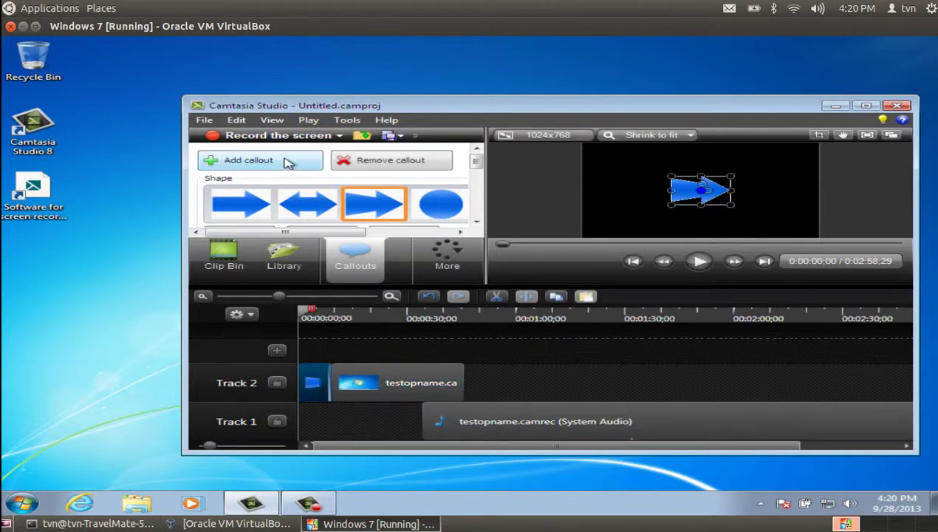
left_click(306, 160)
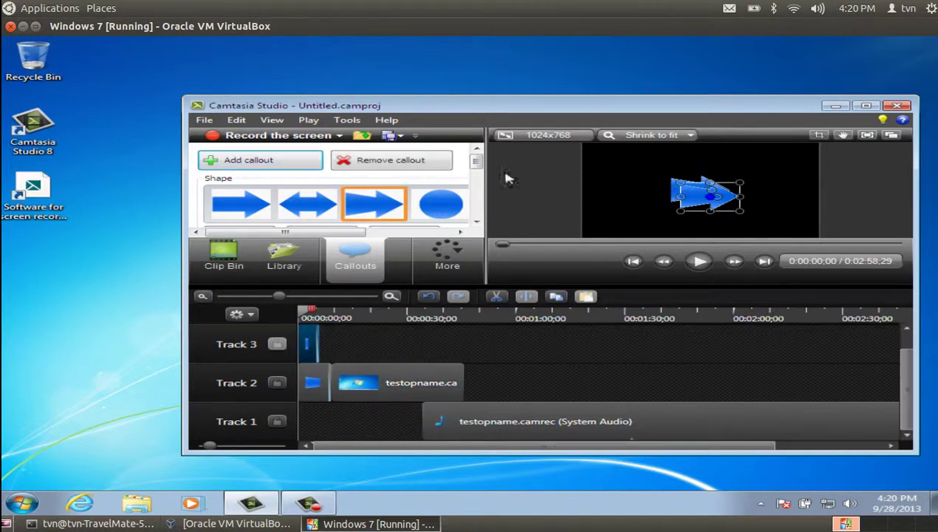
left_click_drag(703, 196, 626, 187)
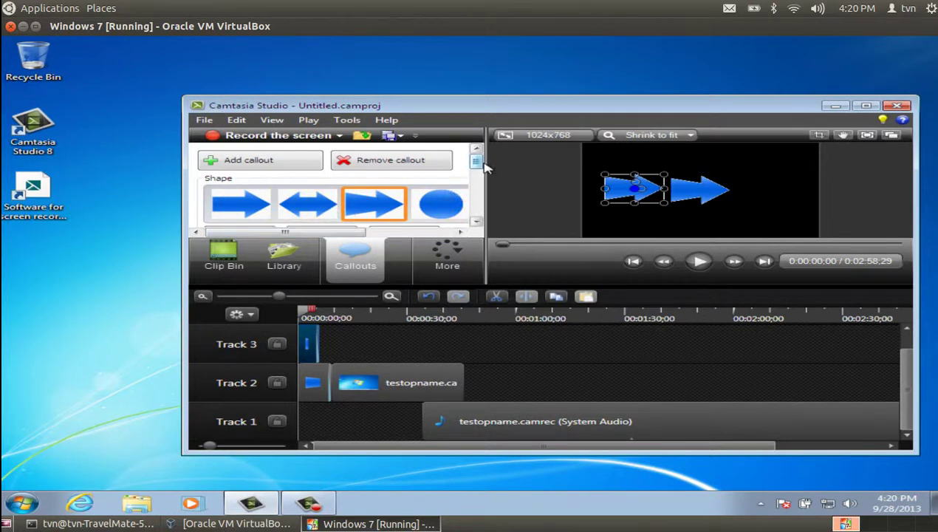
left_click_drag(484, 169, 477, 188)
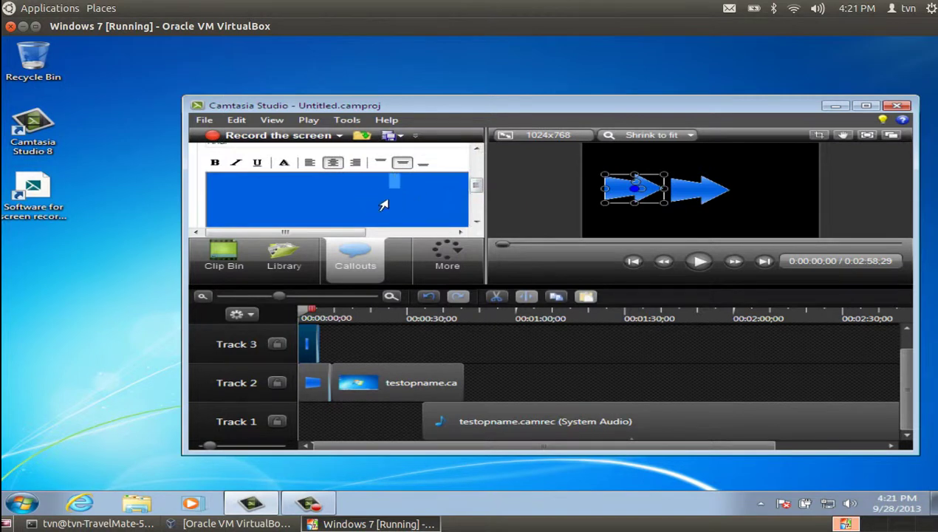
Enter 'testopname' in the new callout and stretch the arrow down to the frame's bottom
type("testop")
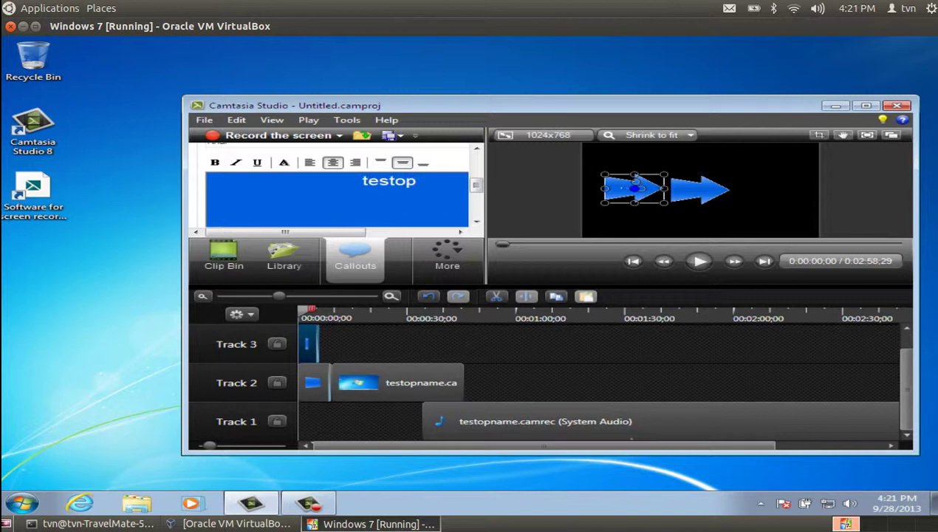
type("name")
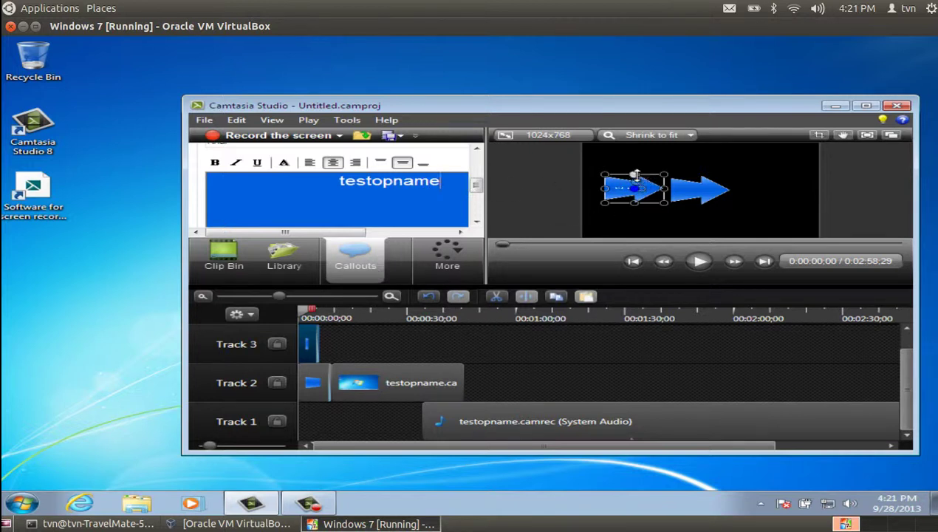
left_click_drag(634, 175, 634, 146)
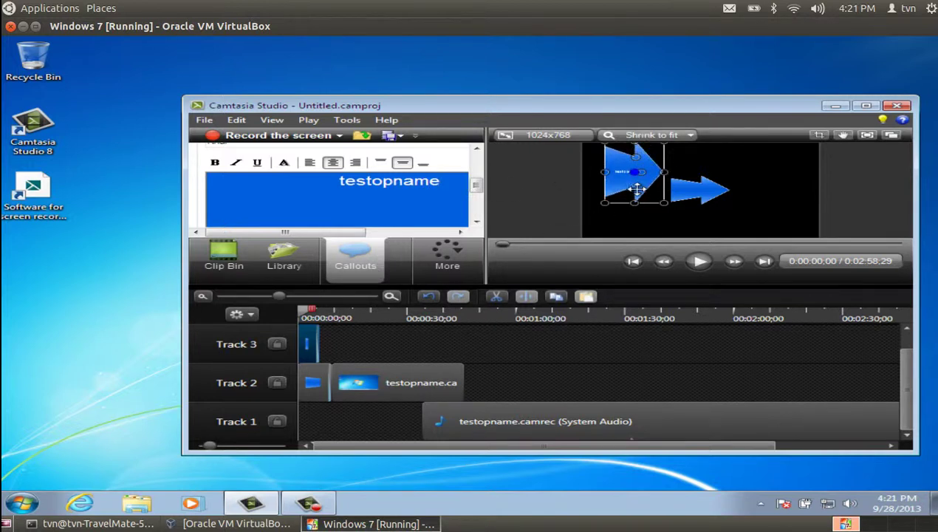
left_click_drag(634, 201, 639, 249)
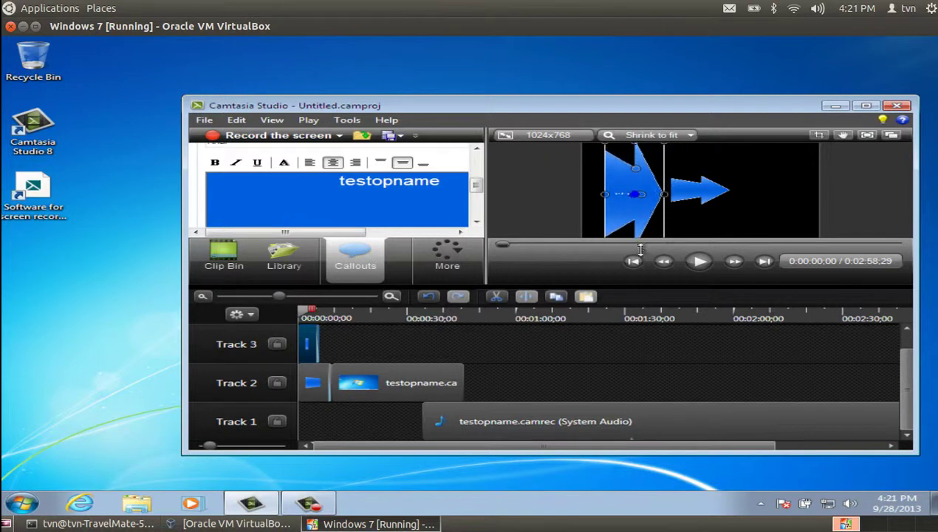
Nudge the small arrow right, then reposition and widen the large arrow leftward
left_click(686, 191)
key("Right")
key("Right")
key("Right")
key("Right")
key("Right")
key("Right")
key("Right")
key("Right")
key("Right")
key("Right")
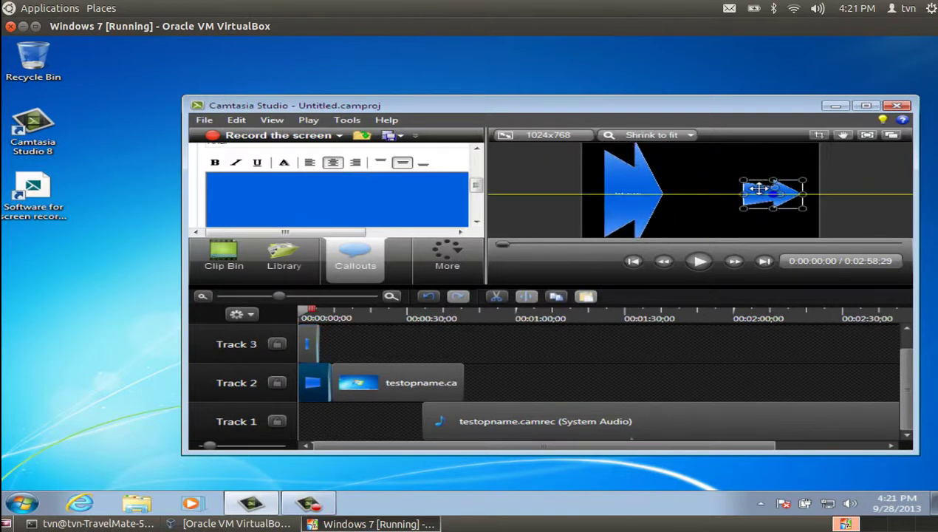
left_click_drag(662, 195, 730, 195)
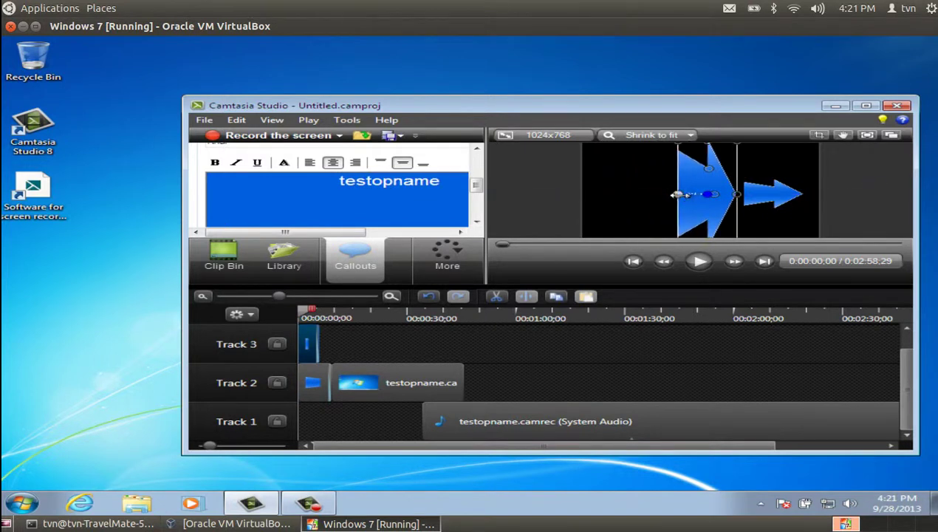
left_click_drag(673, 194, 602, 194)
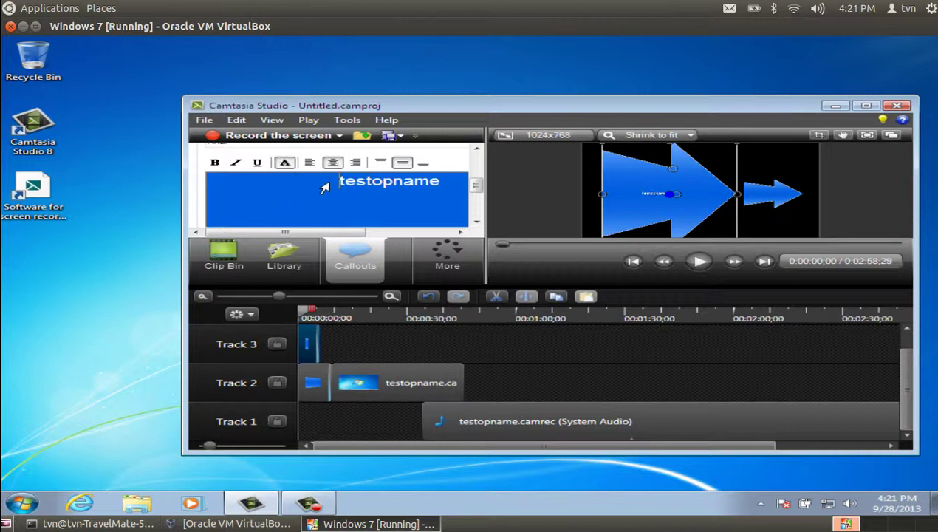
Select the 'testopname' callout text and apply underline and bold
left_click_drag(448, 183, 308, 178)
left_click(285, 163)
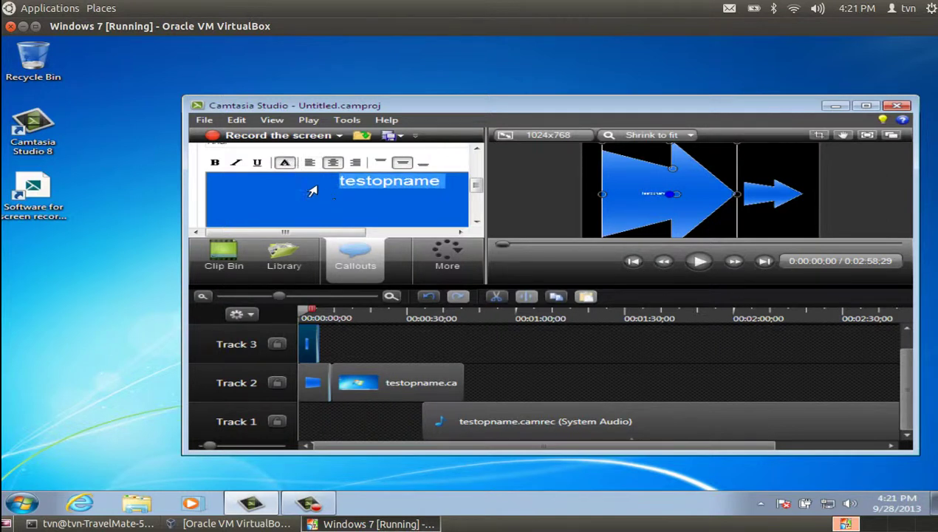
left_click(257, 162)
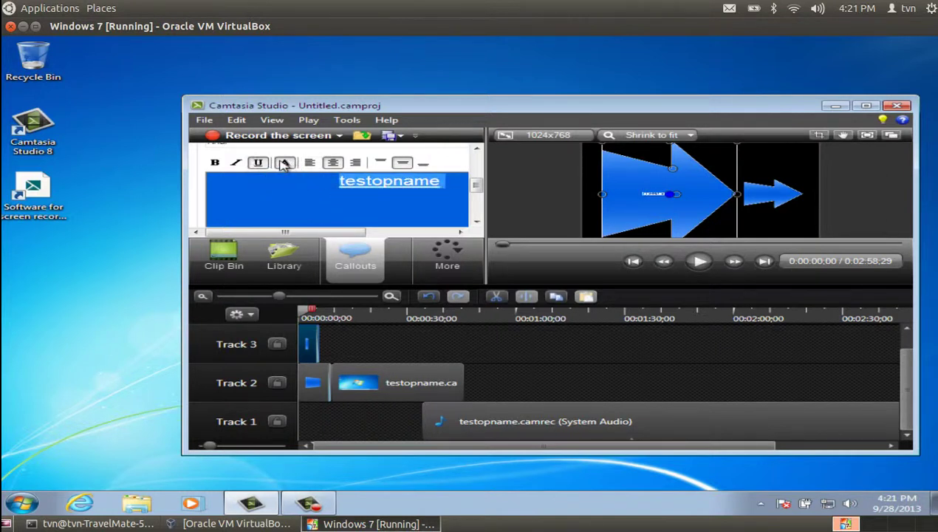
left_click(214, 162)
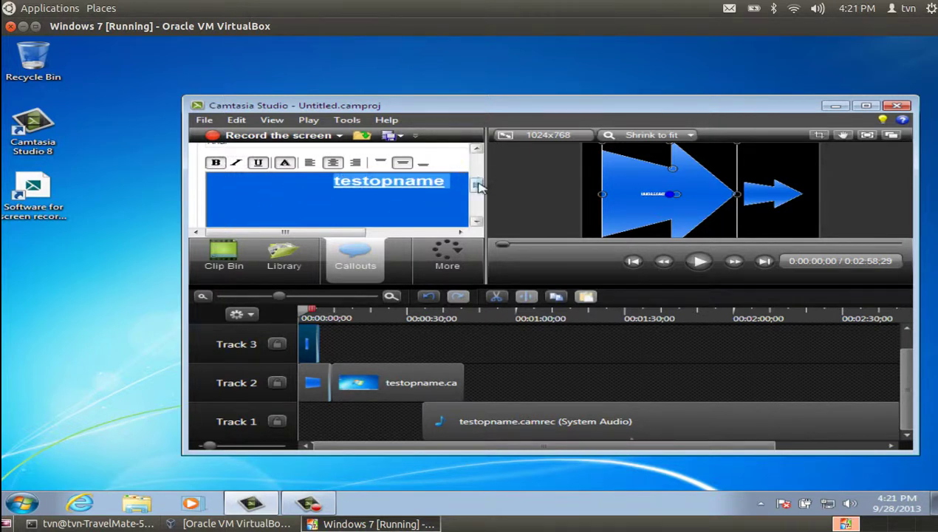
left_click_drag(476, 186, 477, 195)
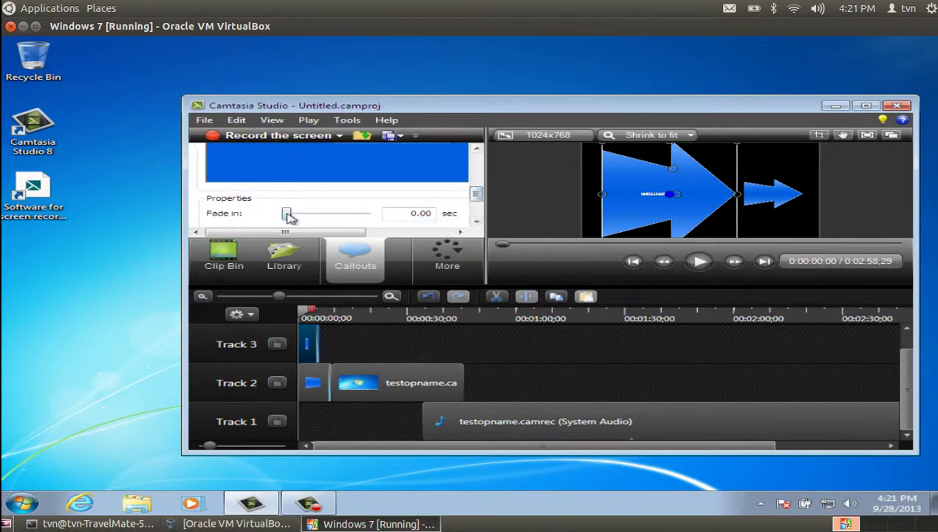
Set the arrow callout's fade in to 1.63 seconds and fade out to about one second
left_click_drag(288, 214, 312, 214)
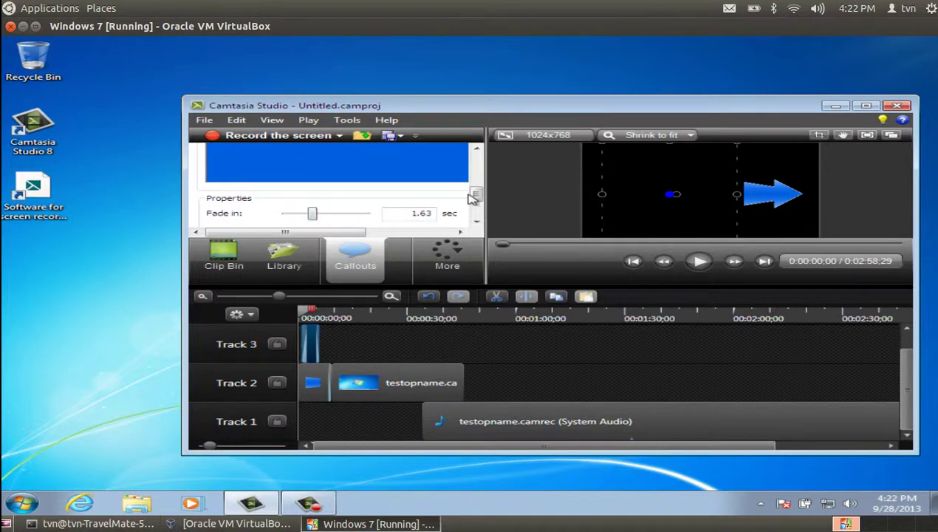
left_click_drag(475, 197, 475, 205)
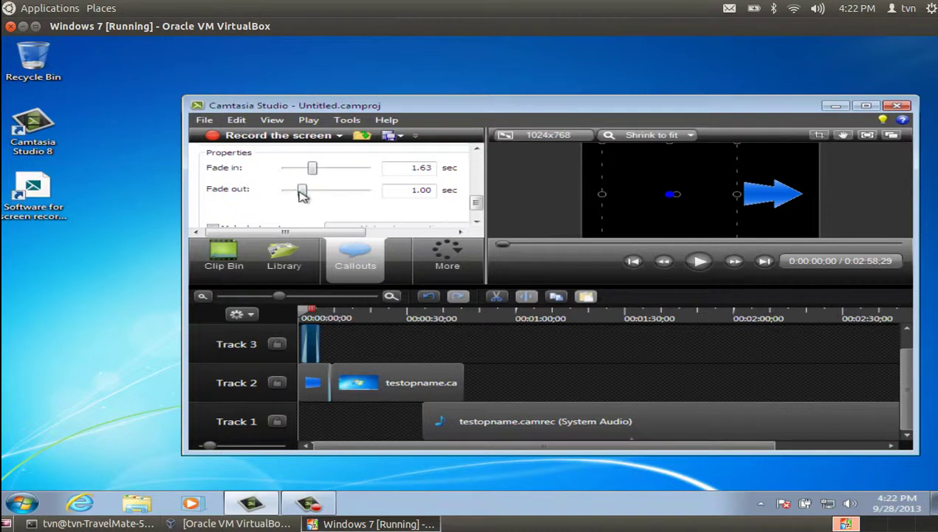
left_click_drag(302, 194, 297, 191)
left_click(329, 201)
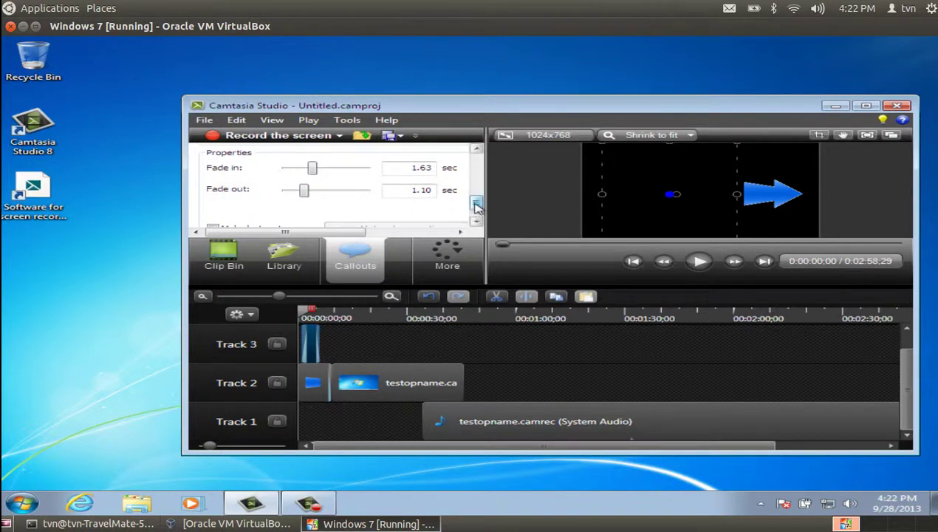
left_click_drag(476, 208, 476, 216)
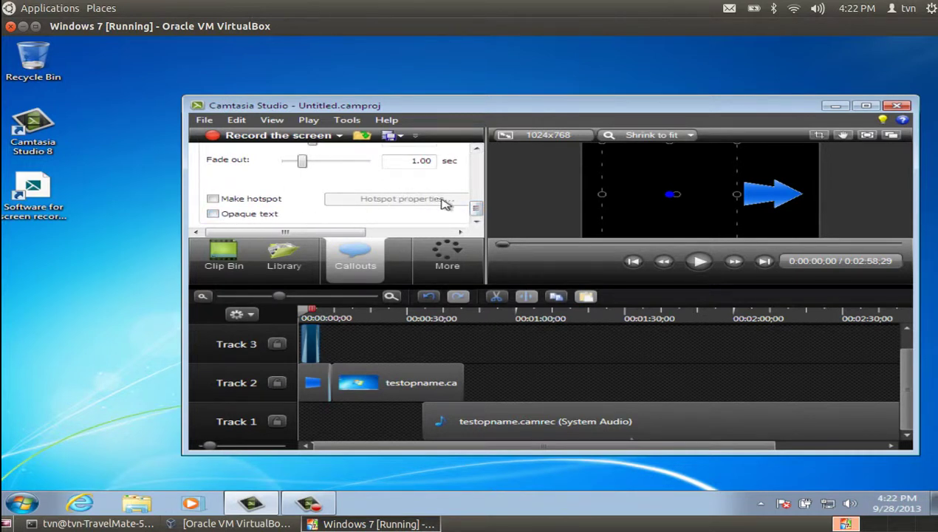
left_click_drag(477, 213, 478, 166)
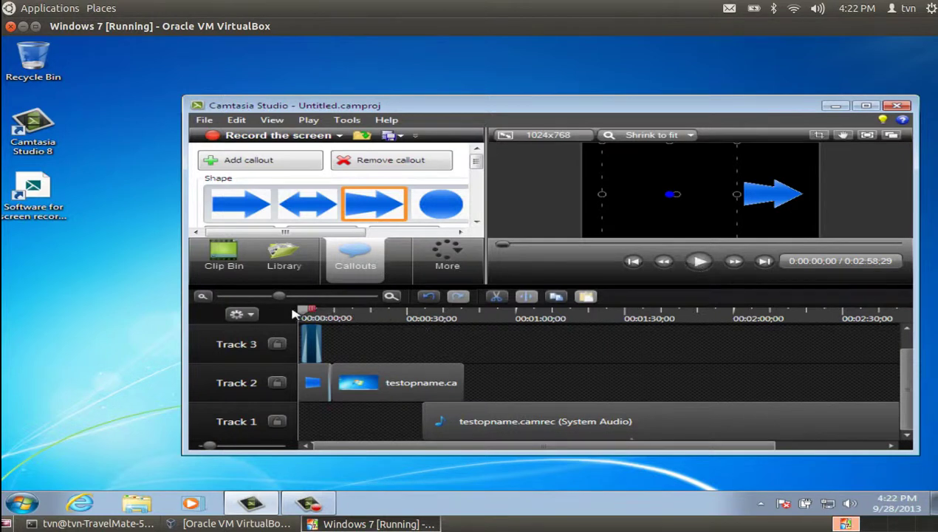
Drag Track 1's System Audio clip to 00:00:00, shortening the project to 0:02:24;18
left_click(415, 329)
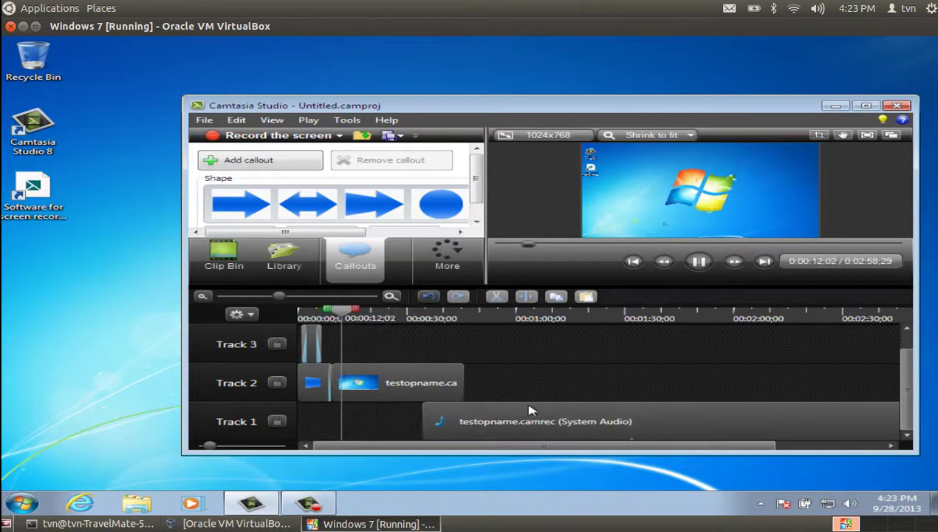
left_click_drag(542, 413, 393, 427)
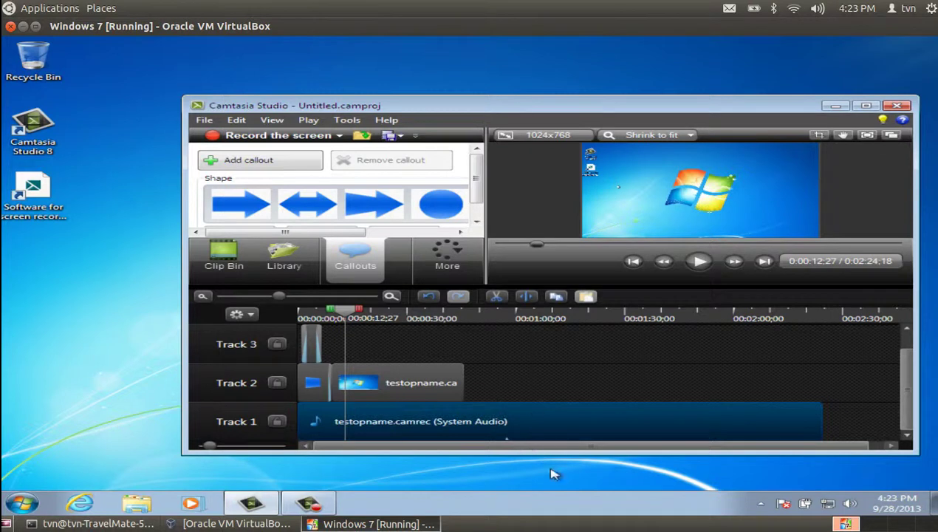
left_click(851, 502)
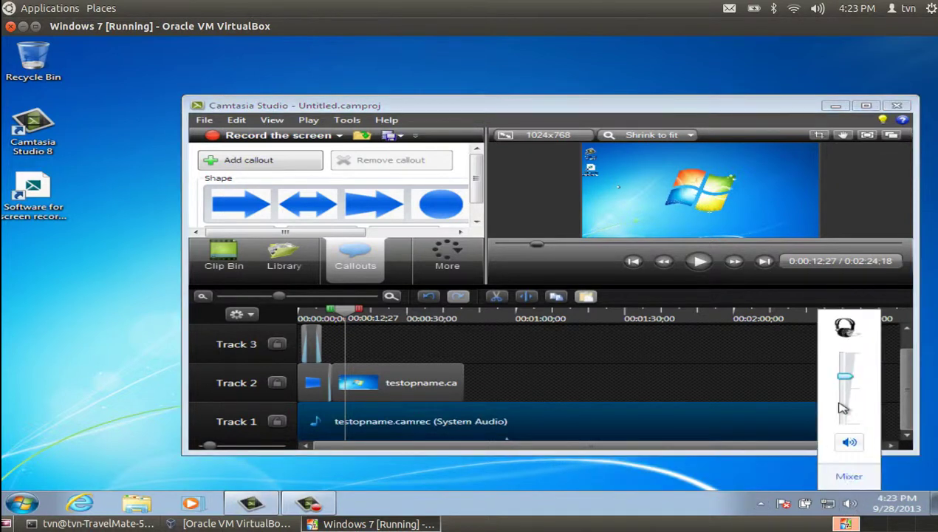
Raise the system volume, then set the Volume Mixer to Speakers at maximum and close it
left_click_drag(844, 377, 845, 353)
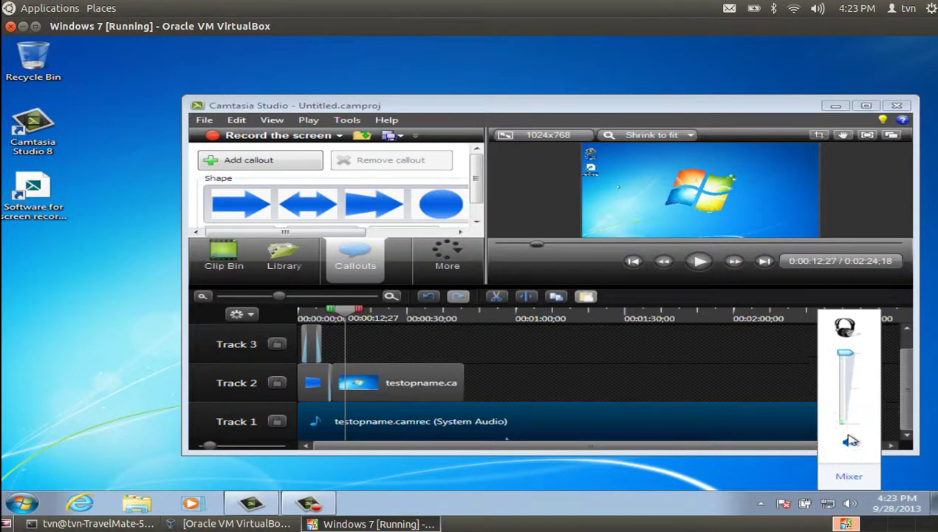
left_click(846, 476)
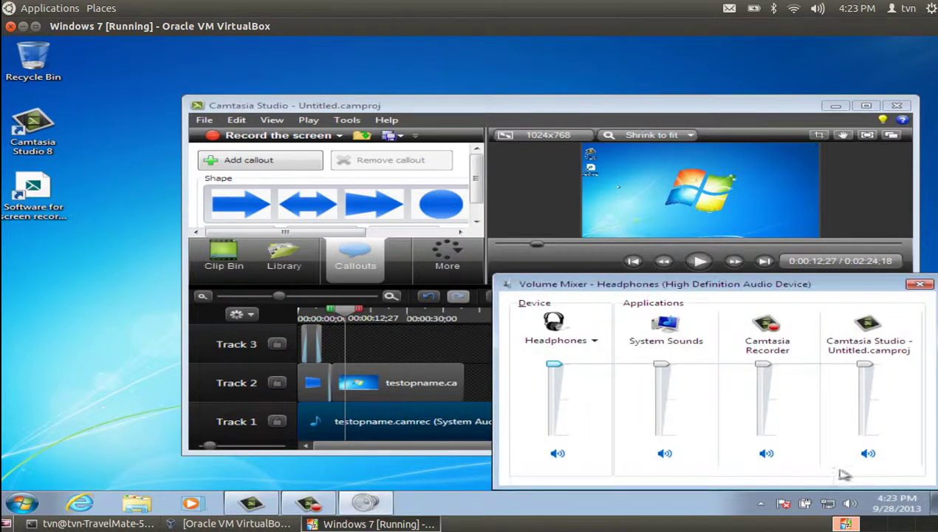
left_click(595, 344)
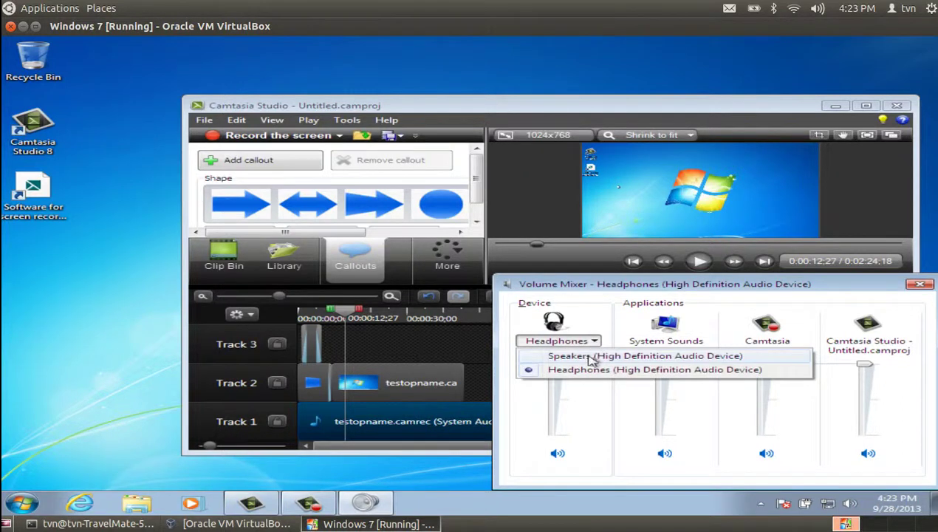
left_click(600, 355)
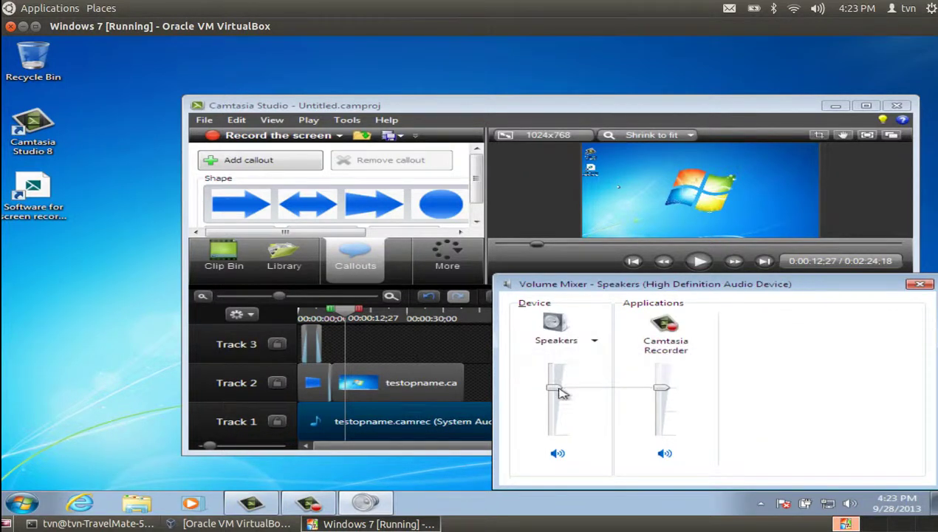
left_click_drag(556, 386, 554, 362)
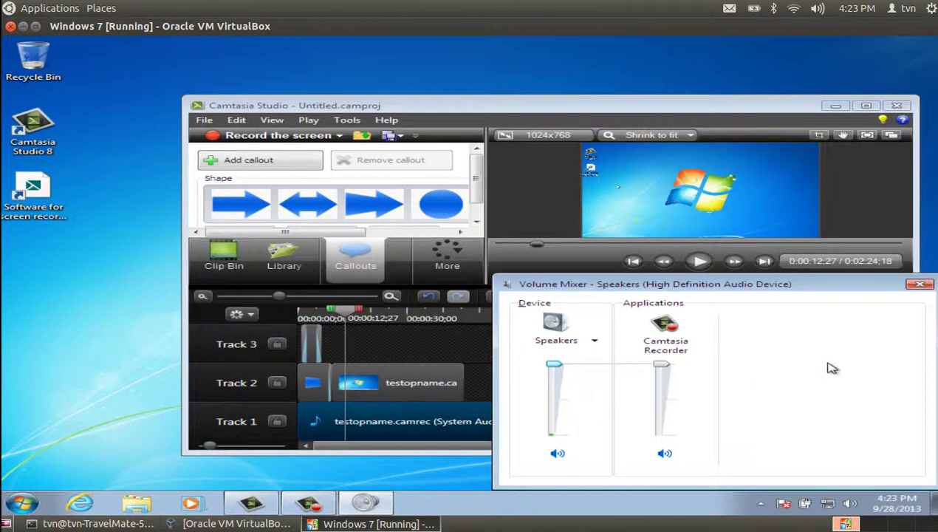
left_click(921, 285)
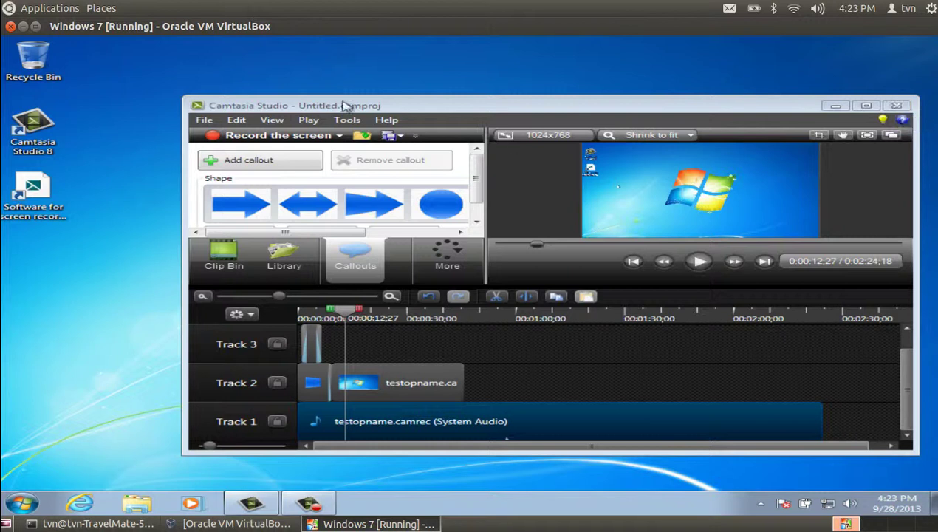
Exit Camtasia, saving the project under the file name 'testopname.camrec2'
left_click(204, 121)
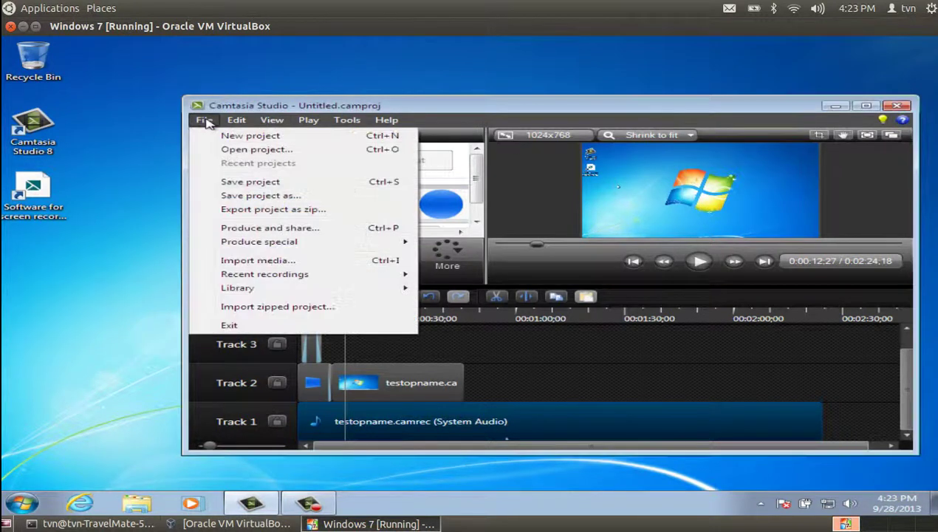
left_click(258, 326)
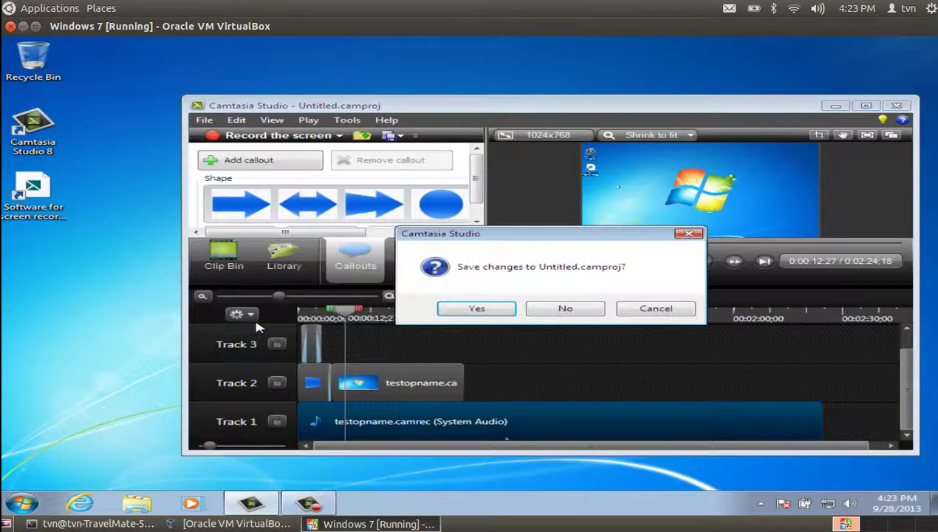
left_click(479, 308)
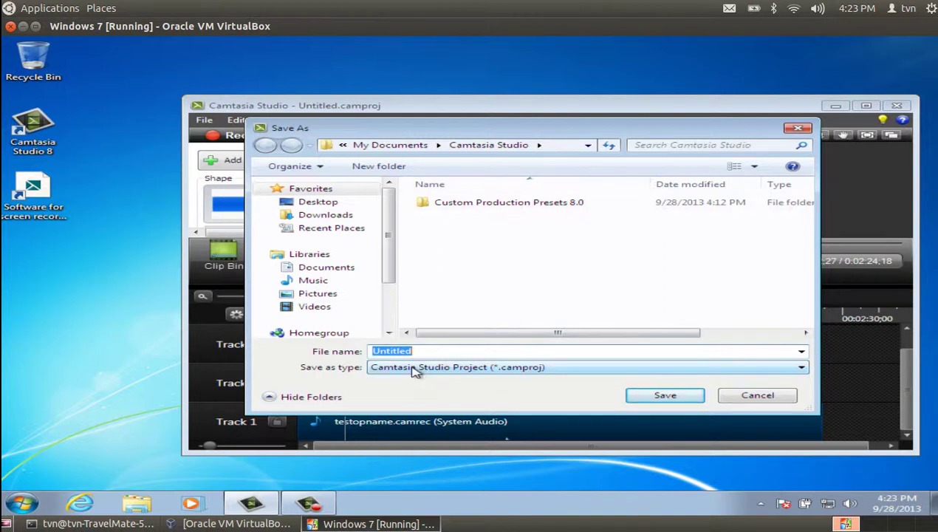
type("test")
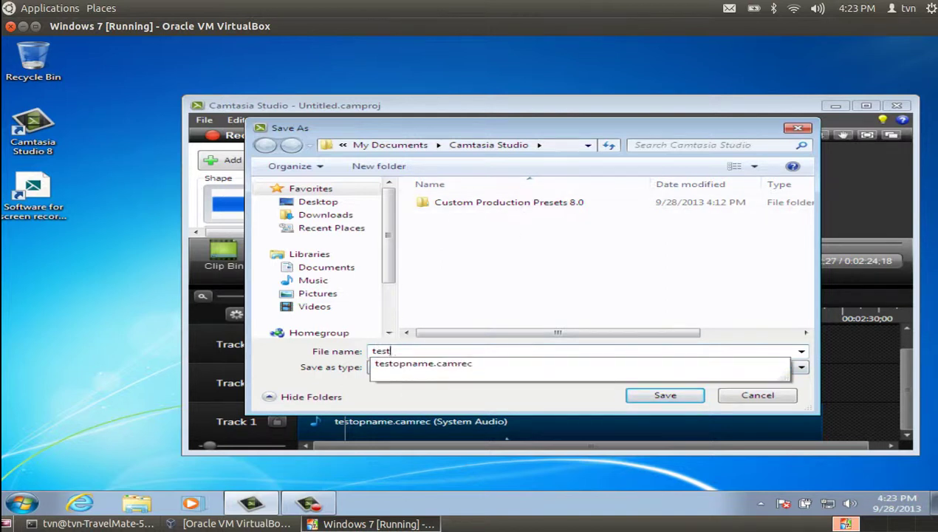
left_click(449, 364)
left_click(486, 352)
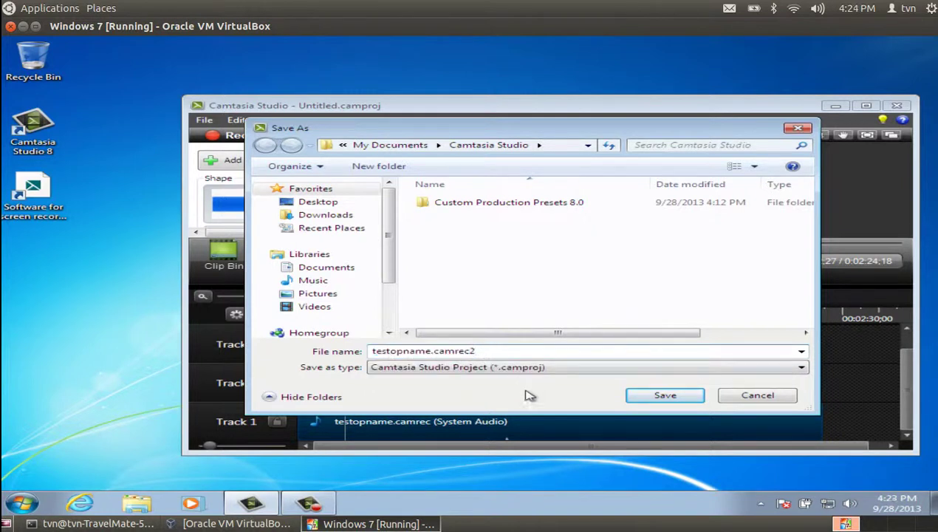
left_click(665, 396)
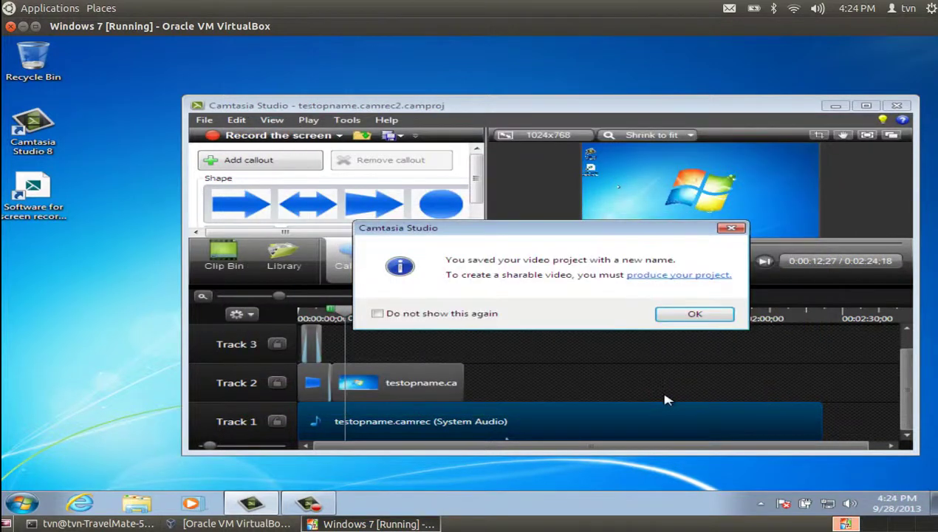
left_click(710, 319)
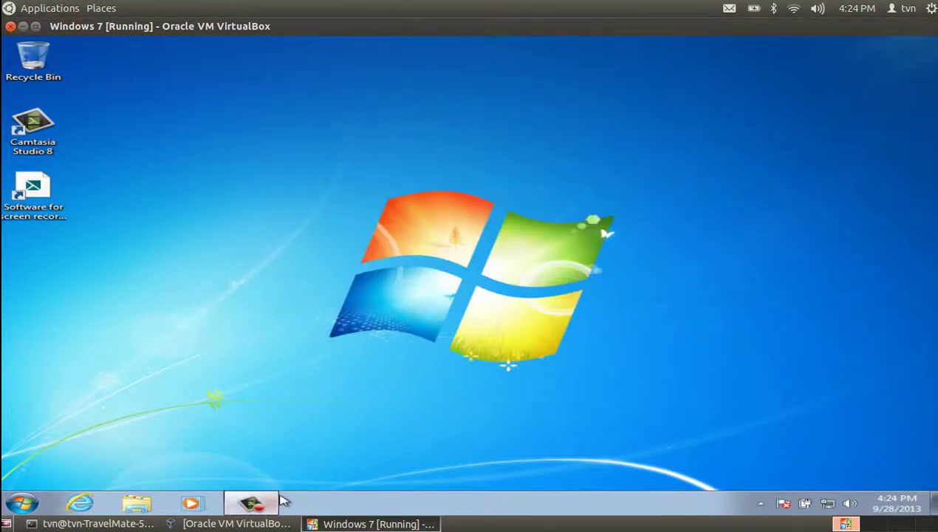
Switch back to the Windows 7 VM window and choose Shut down from the Start menu
left_click(257, 524)
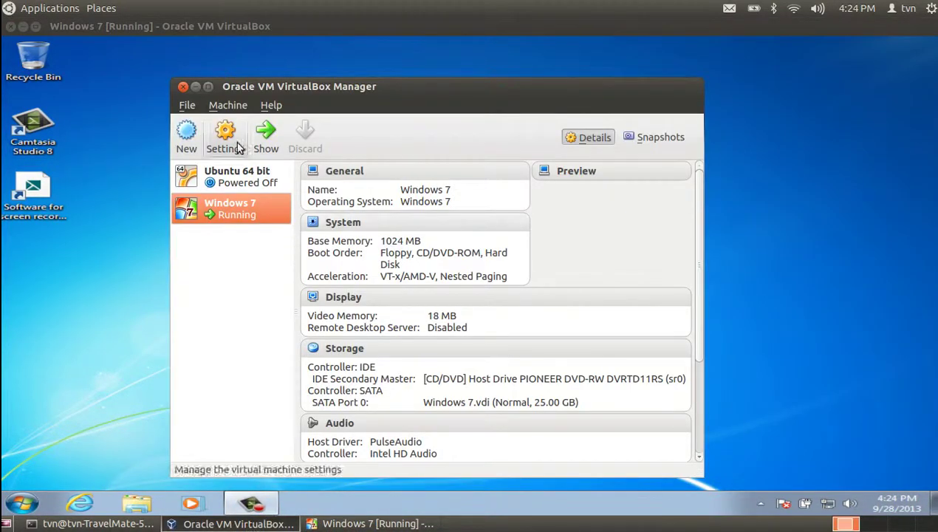
left_click(50, 401)
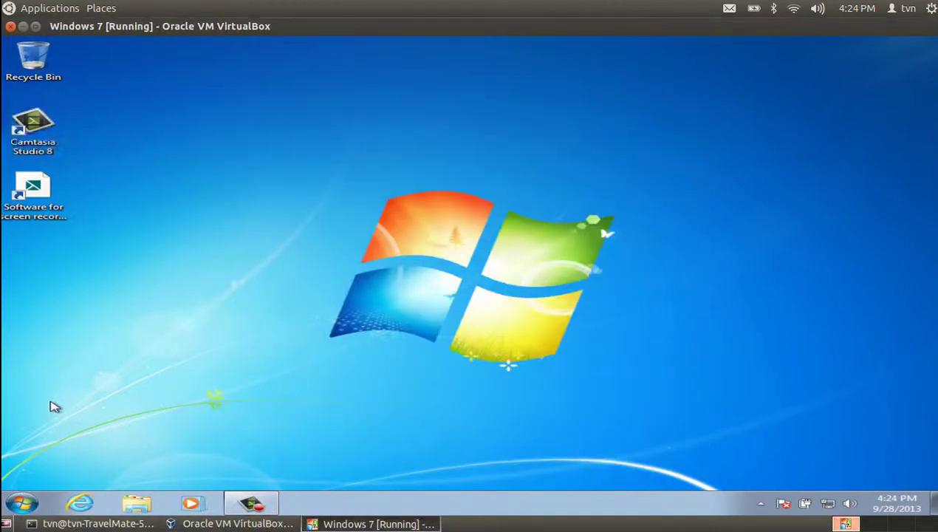
left_click(16, 494)
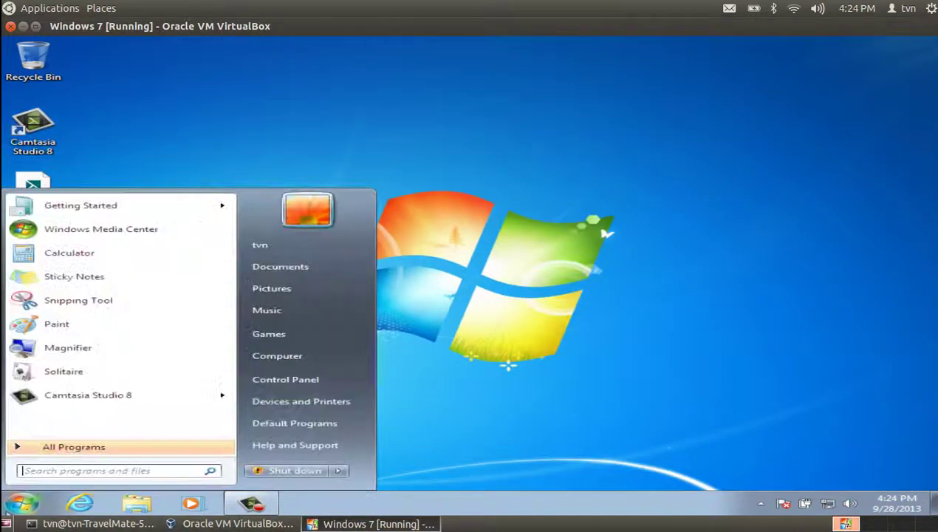
left_click(267, 473)
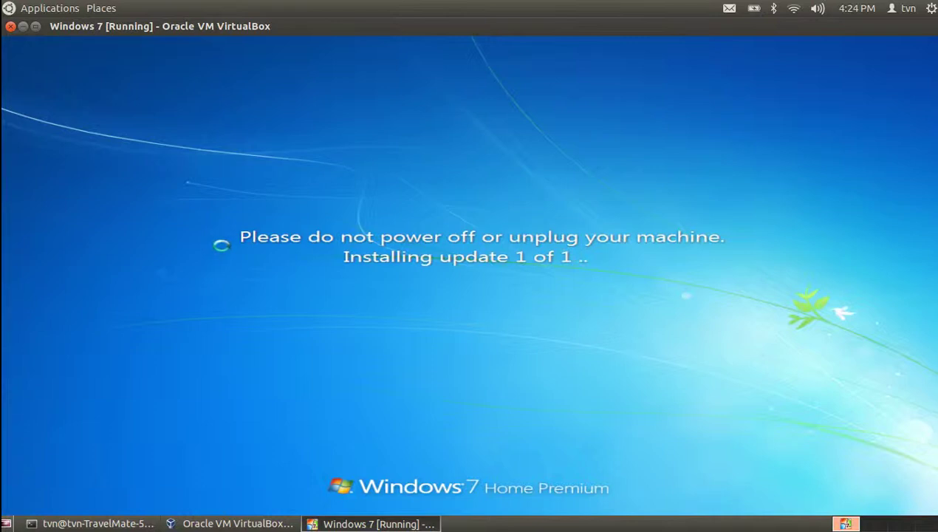
Bring the recorder's Terminal window forward and move it to the screen centre
left_click(118, 524)
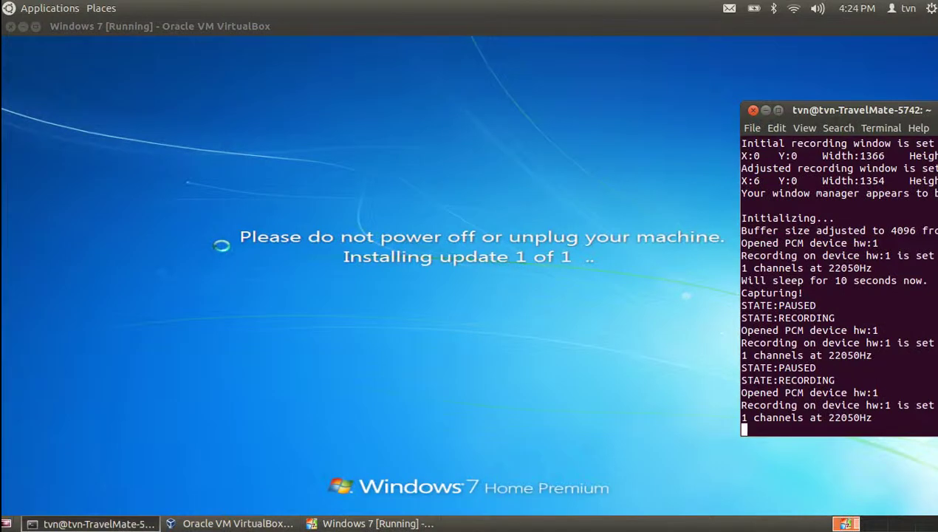
left_click_drag(816, 109, 306, 65)
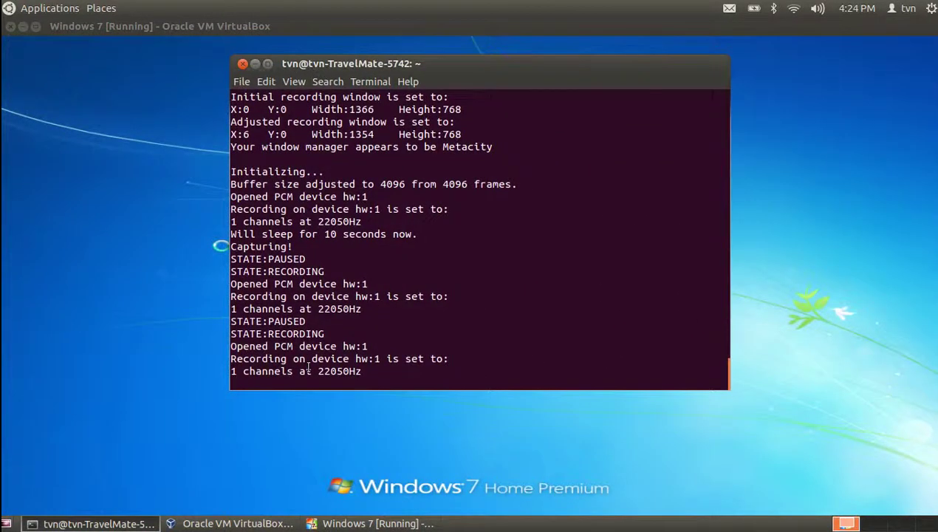